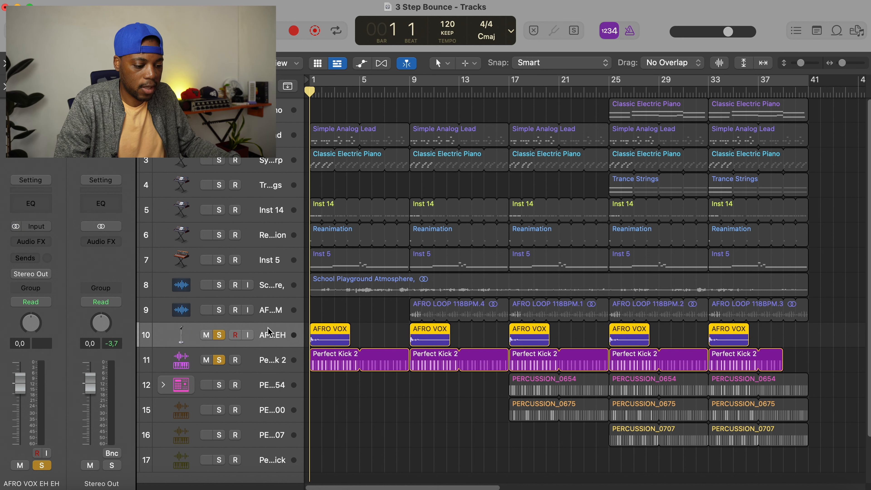
# Turn on cycle playback and lower the AFRO VOX EH EH track's volume to about -24.5 dB while playing it with the kick
pyautogui.press('space')
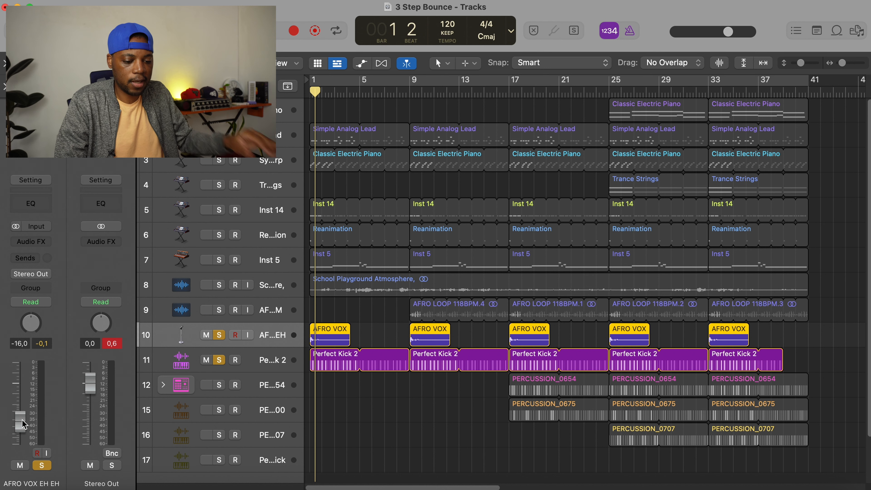
pyautogui.press('space')
pyautogui.press('Return')
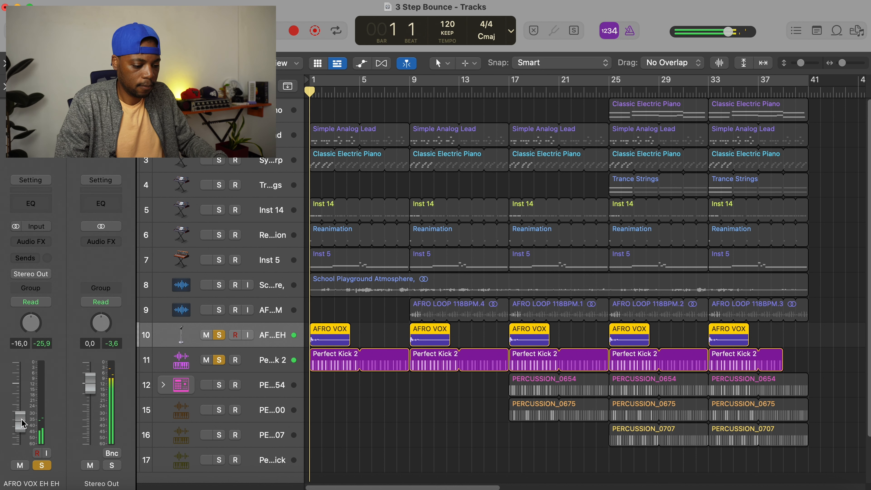
pyautogui.moveTo(22, 424); pyautogui.dragTo(20, 429)
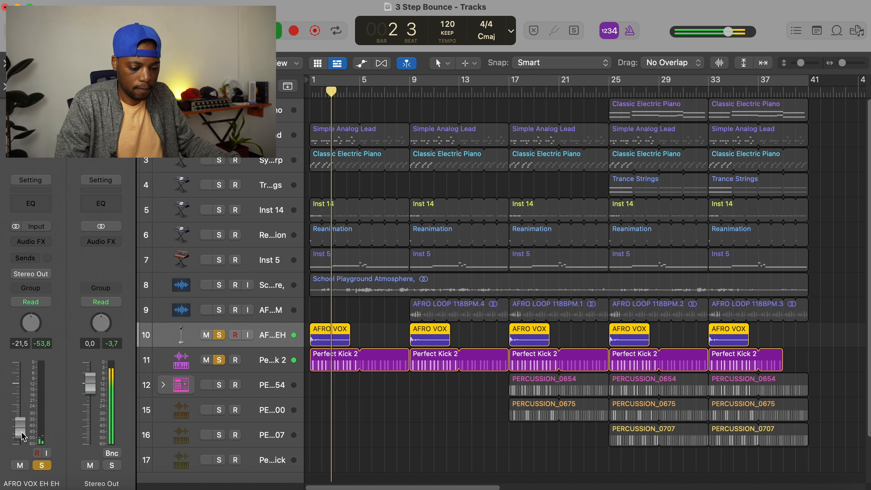
pyautogui.press('Return')
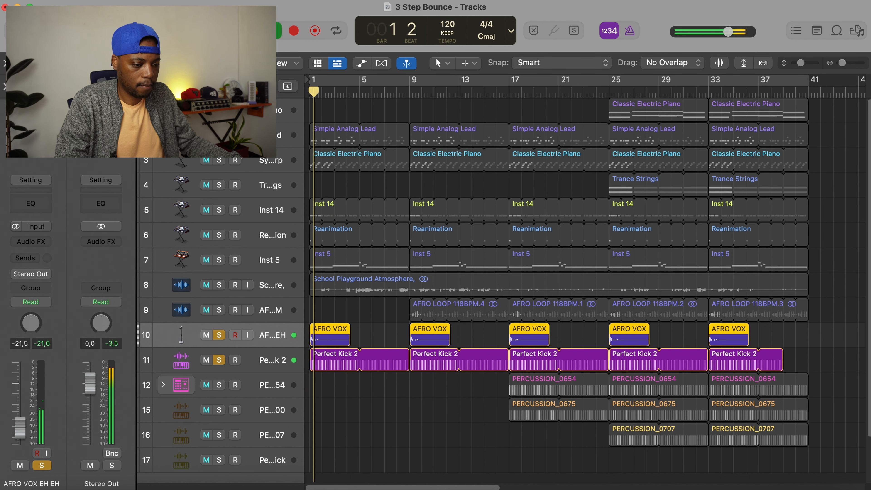
pyautogui.press('c')
pyautogui.press('Return')
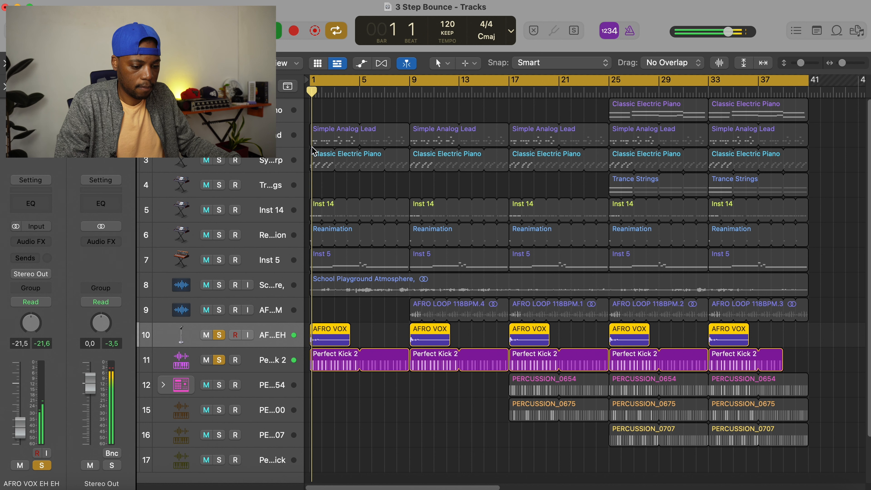
pyautogui.moveTo(23, 424); pyautogui.dragTo(23, 431)
pyautogui.press('Return')
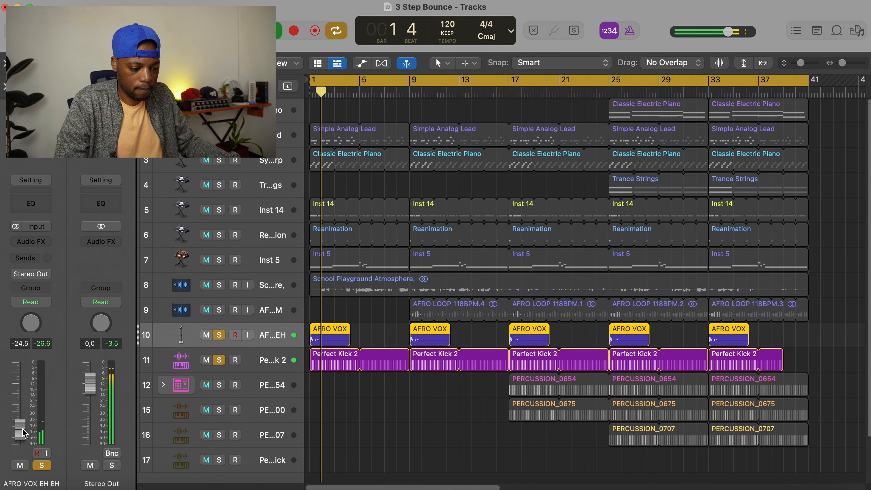
# Add a Channel EQ to the AFRO VOX EH EH track and set its high shelf to about -6.8 dB at 2260 Hz
pyautogui.click(31, 204)
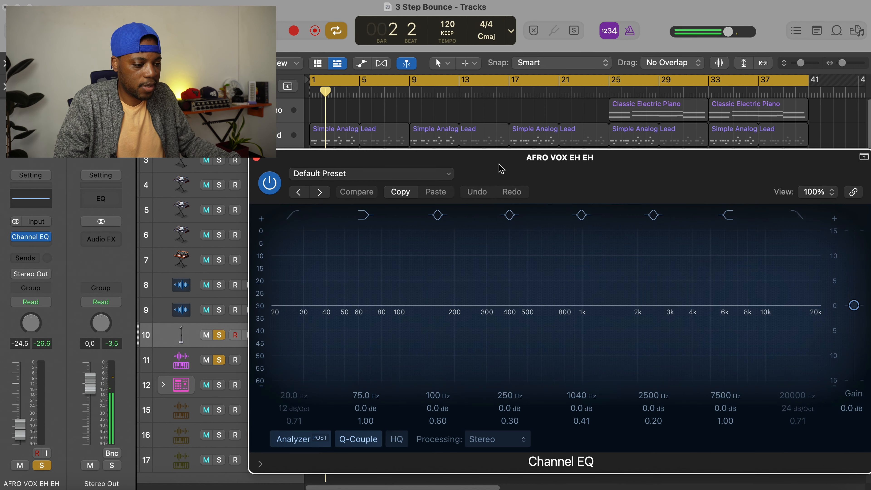
pyautogui.moveTo(500, 169); pyautogui.dragTo(413, 130)
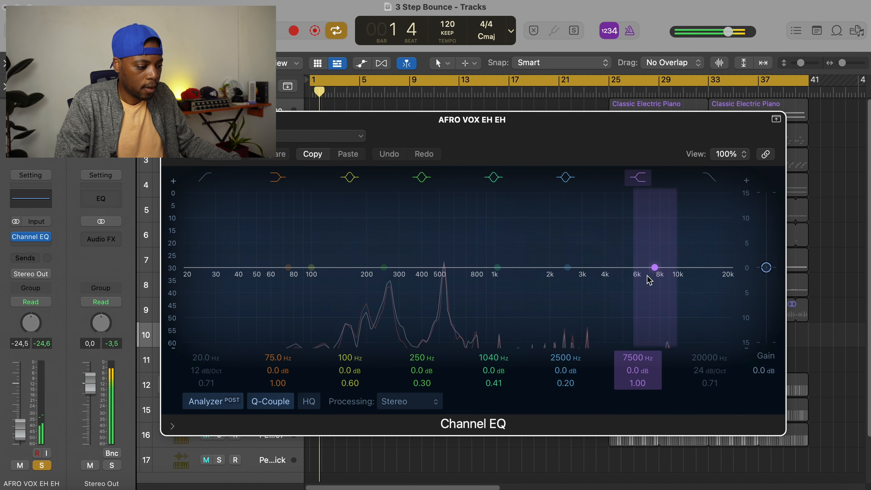
pyautogui.moveTo(655, 268); pyautogui.dragTo(560, 309)
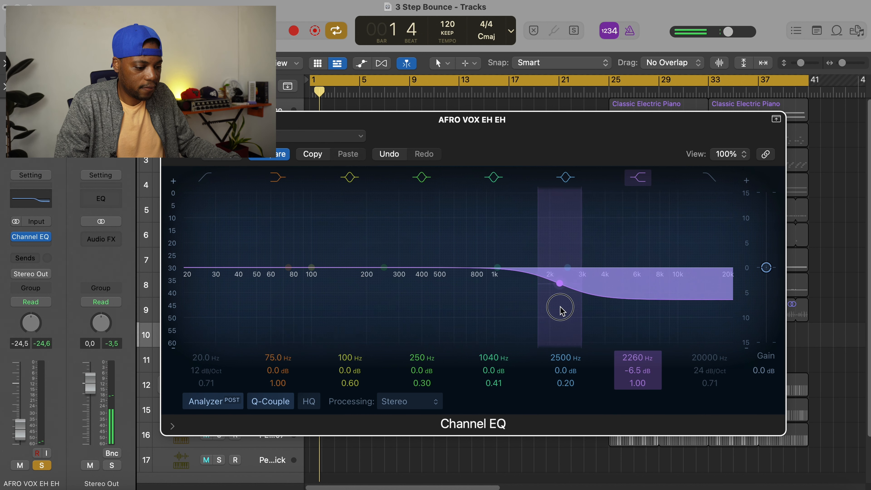
# Enable the vocal EQ's low cut at about 108 Hz and set its low-mid band to about -2.6 dB at 258 Hz
pyautogui.click(206, 177)
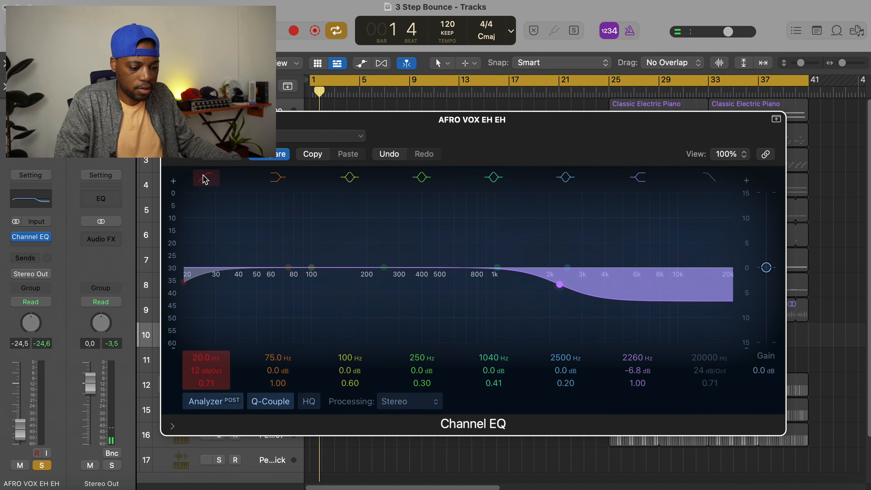
pyautogui.moveTo(223, 282); pyautogui.dragTo(318, 282)
pyautogui.press('space')
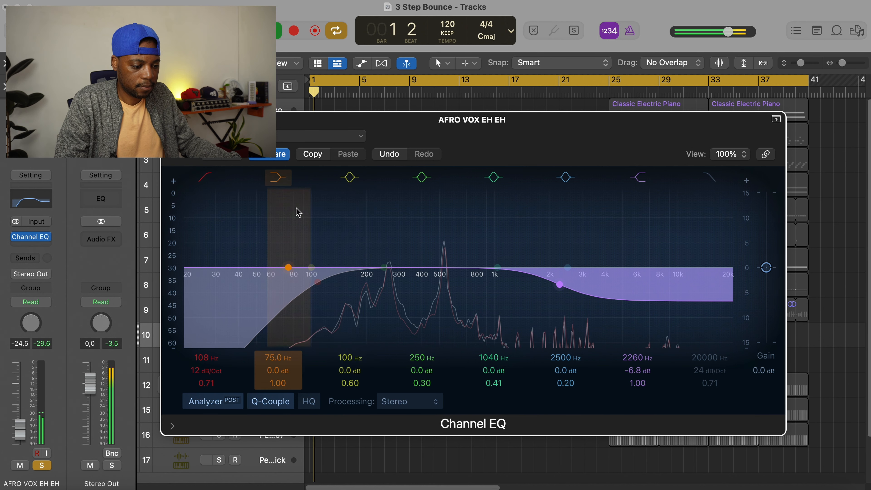
pyautogui.moveTo(385, 277); pyautogui.dragTo(388, 281)
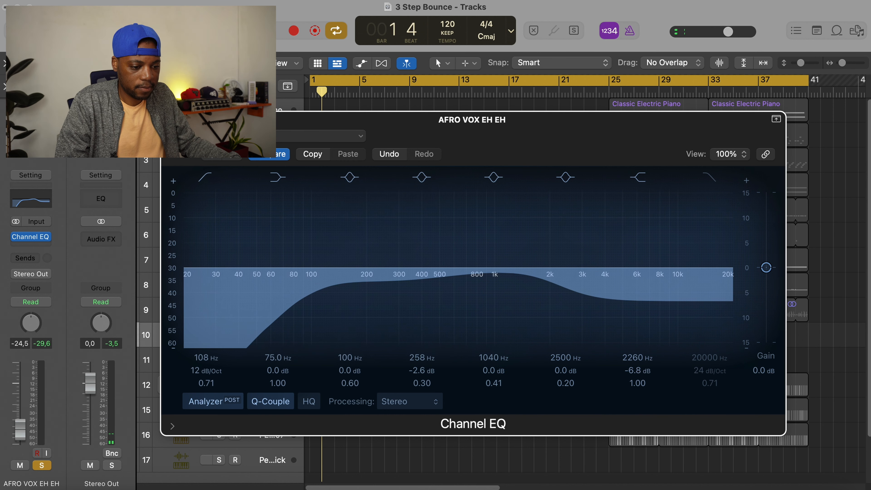
# Close the vocal EQ and raise the AFRO VOX EH EH track's volume to about -16.2 dB while replaying from the start
pyautogui.press('space')
pyautogui.press('super+w')
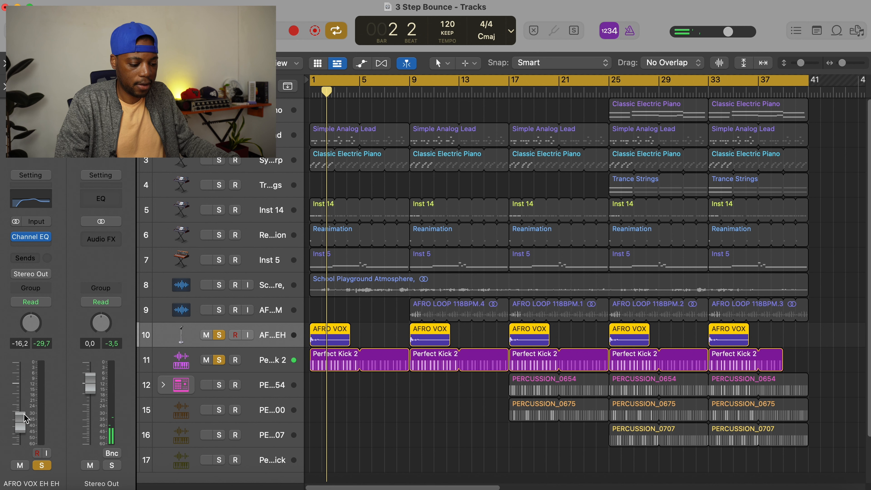
pyautogui.press('Return')
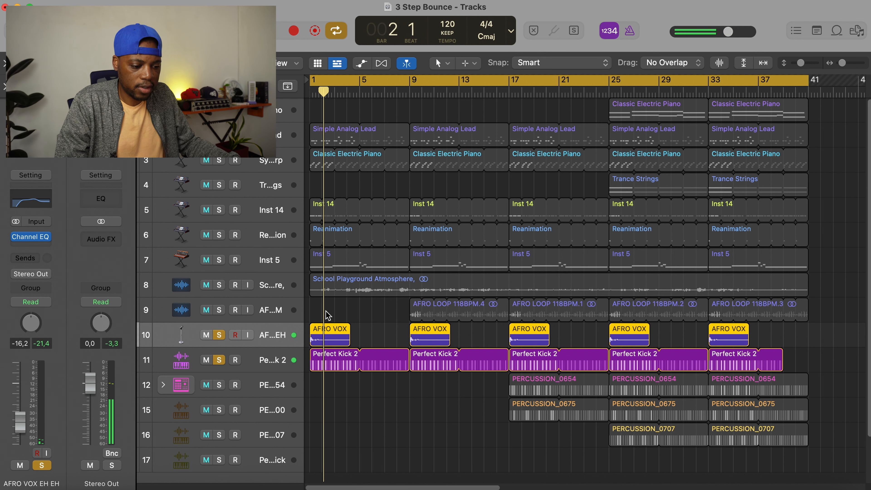
# Solo the School Playground Atmosphere track alongside the kick and vocal, and lower its volume to about -31.0 dB during playback
pyautogui.click(219, 285)
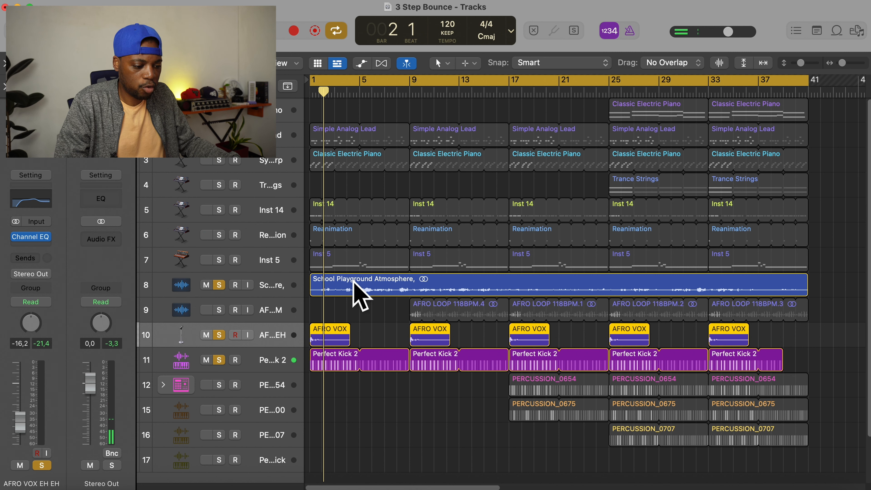
pyautogui.press('space')
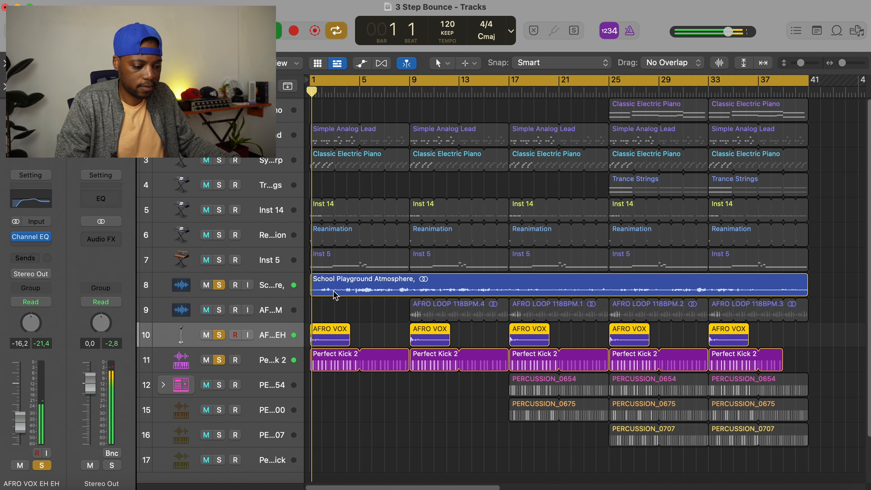
pyautogui.click(274, 285)
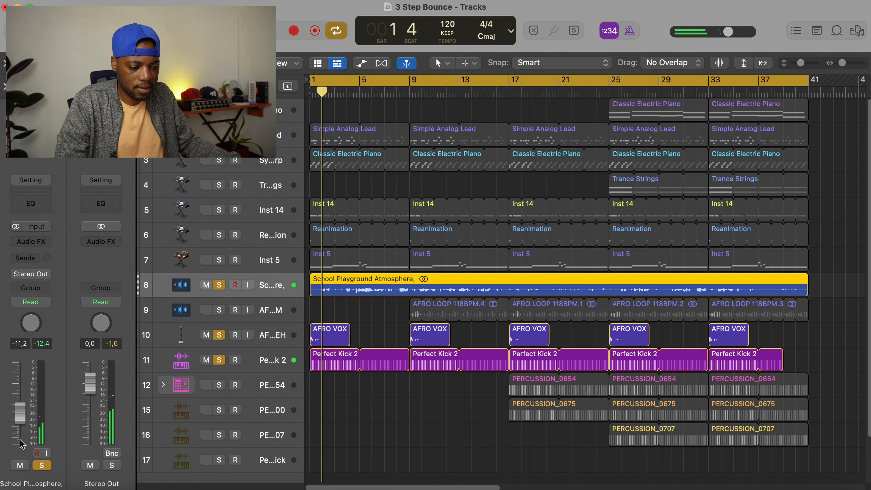
pyautogui.moveTo(20, 414); pyautogui.dragTo(25, 445)
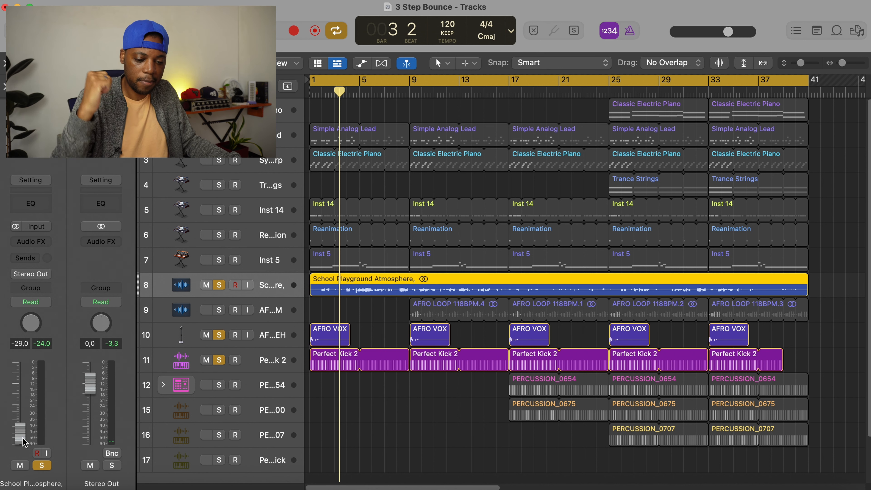
pyautogui.press('space')
pyautogui.moveTo(22, 435); pyautogui.dragTo(22, 435)
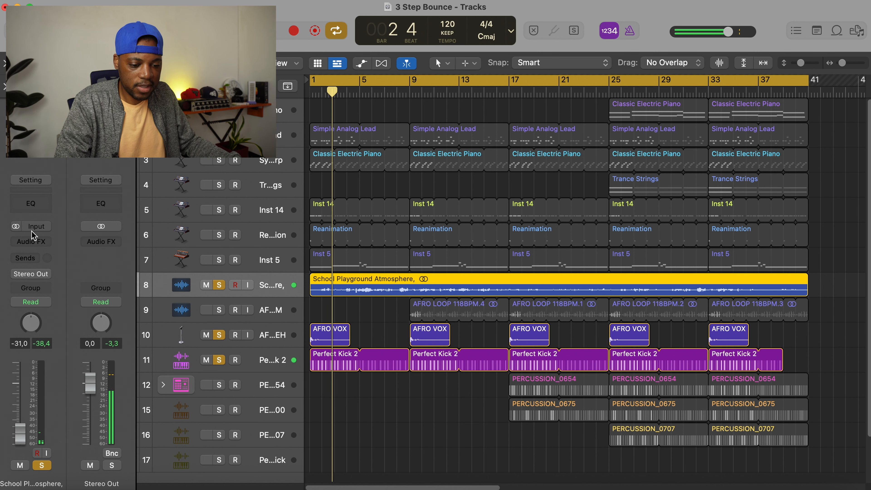
# Add a SilverVerb reverb to the School Playground Atmosphere track with the wet output at about 47%, and close it
pyautogui.click(36, 245)
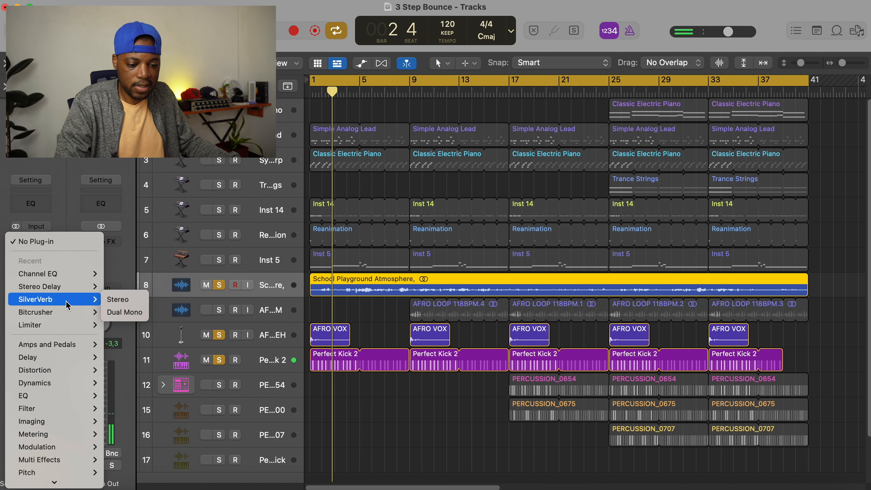
pyautogui.click(74, 304)
pyautogui.moveTo(444, 165); pyautogui.dragTo(460, 137)
pyautogui.press('space')
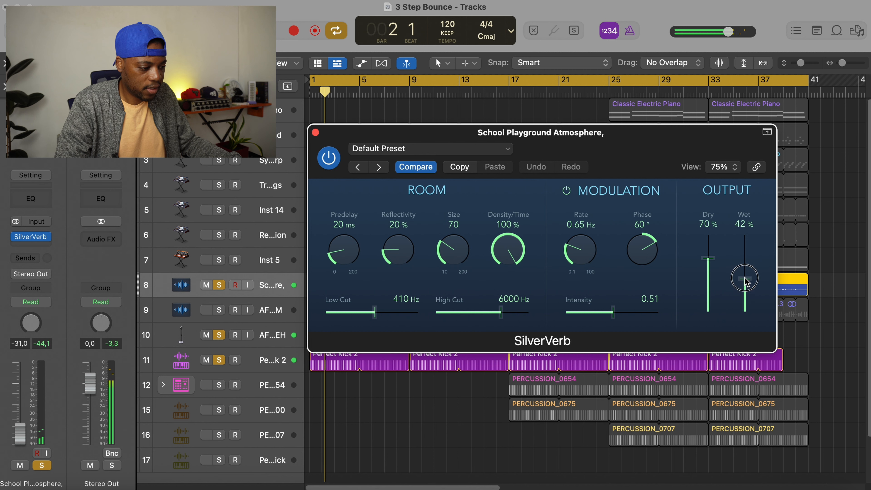
pyautogui.press('space')
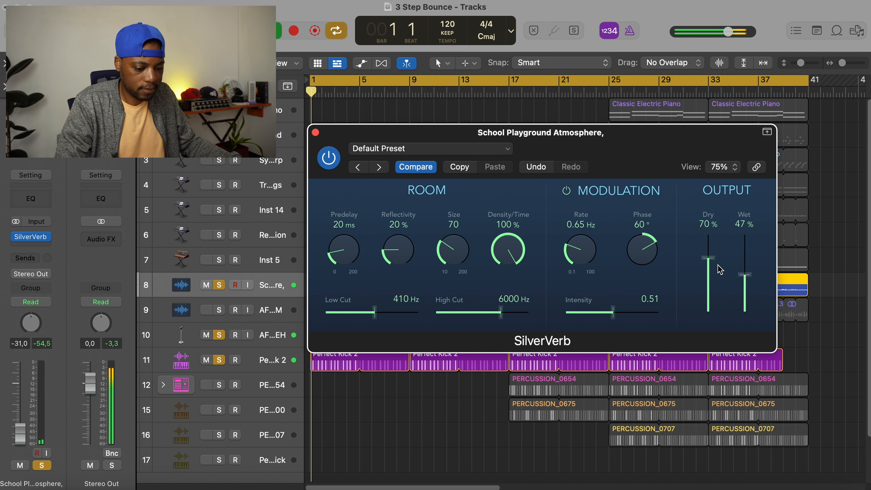
pyautogui.click(316, 133)
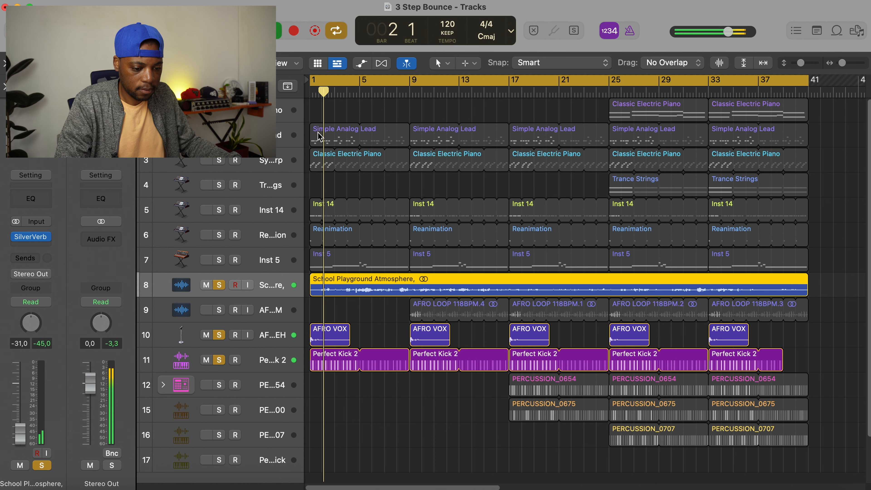
# Add a Stereo Delay with default settings to the School Playground Atmosphere track and raise its volume to about -29.0 dB
pyautogui.click(50, 249)
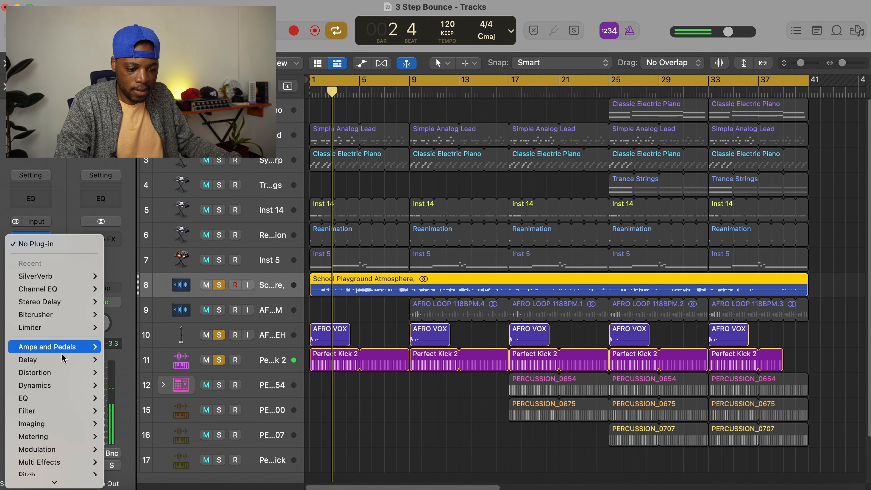
pyautogui.moveTo(58, 302)
pyautogui.click(118, 301)
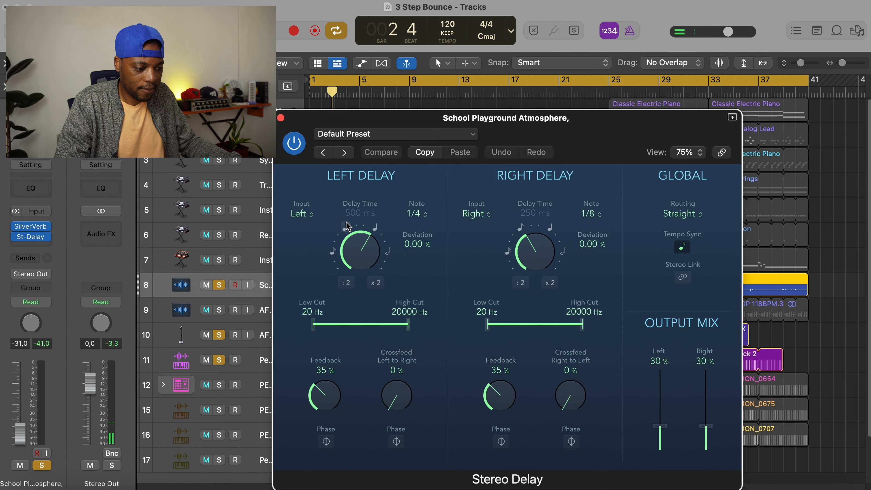
pyautogui.moveTo(604, 134); pyautogui.dragTo(634, 86)
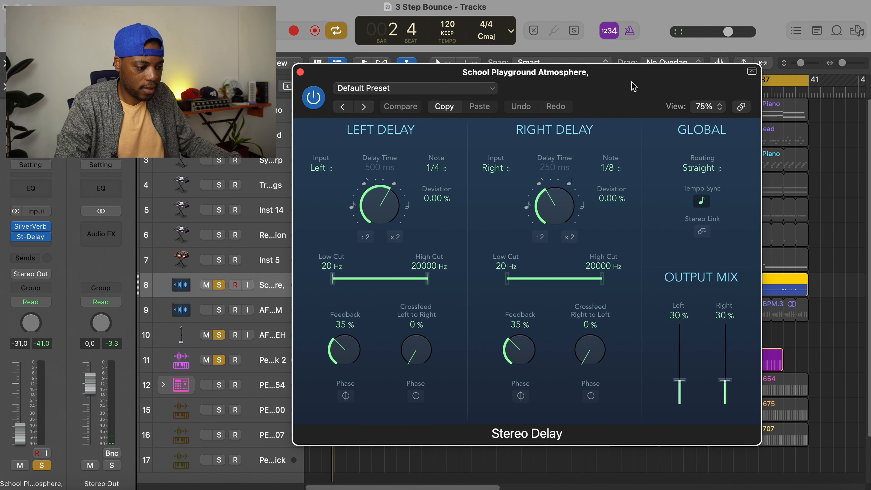
pyautogui.click(300, 72)
pyautogui.press('space')
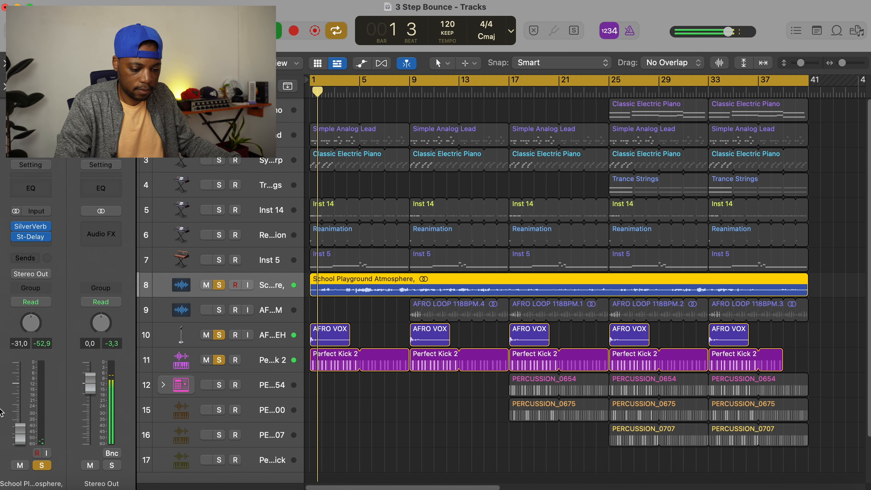
pyautogui.moveTo(22, 431); pyautogui.dragTo(22, 430)
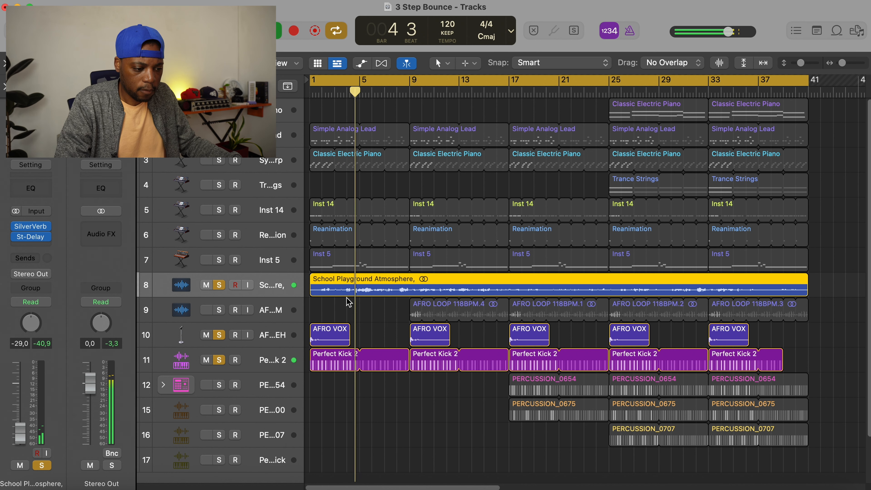
# Solo the Simple Analog Lead track with the other soloed tracks and lower its volume to about -17.4 dB during playback
pyautogui.click(310, 139)
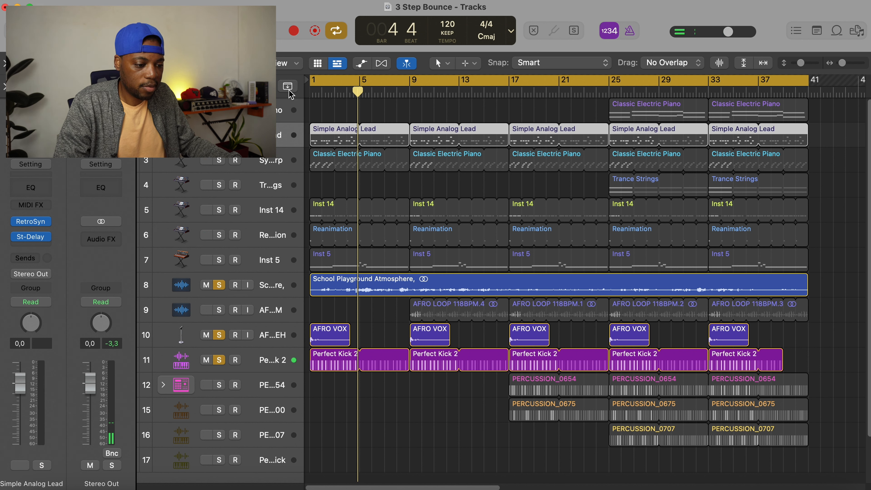
pyautogui.press('space')
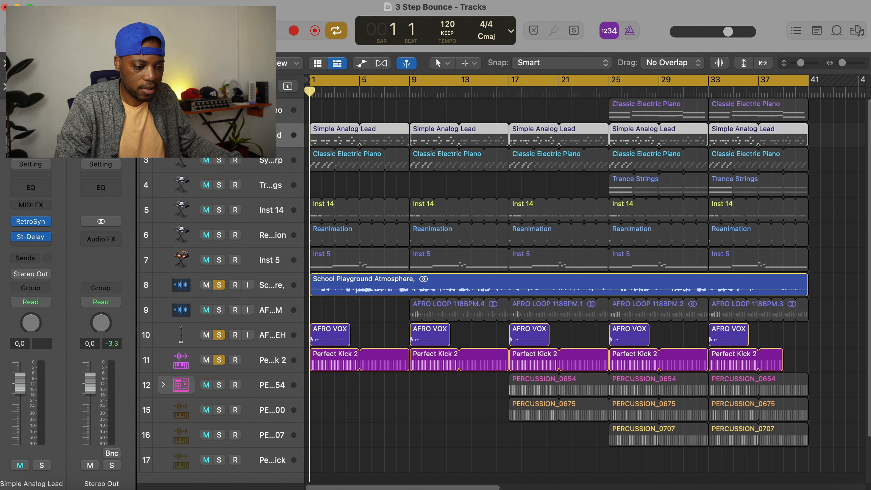
pyautogui.press('space')
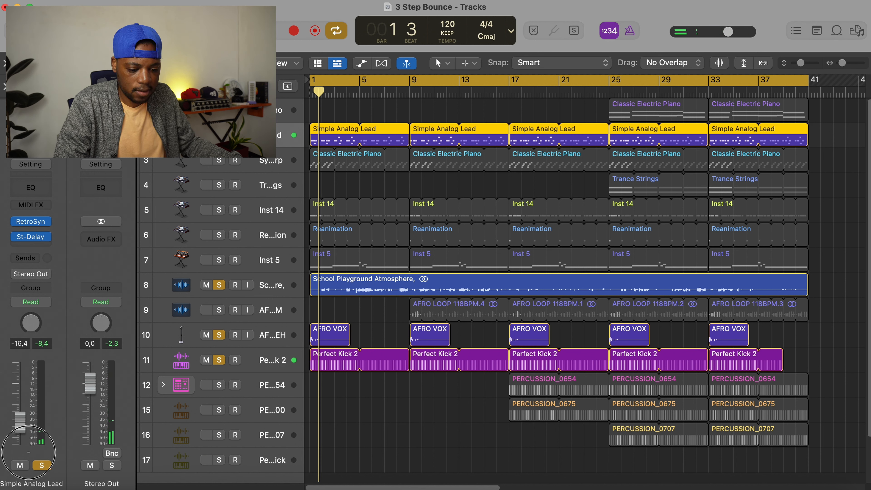
pyautogui.press('space')
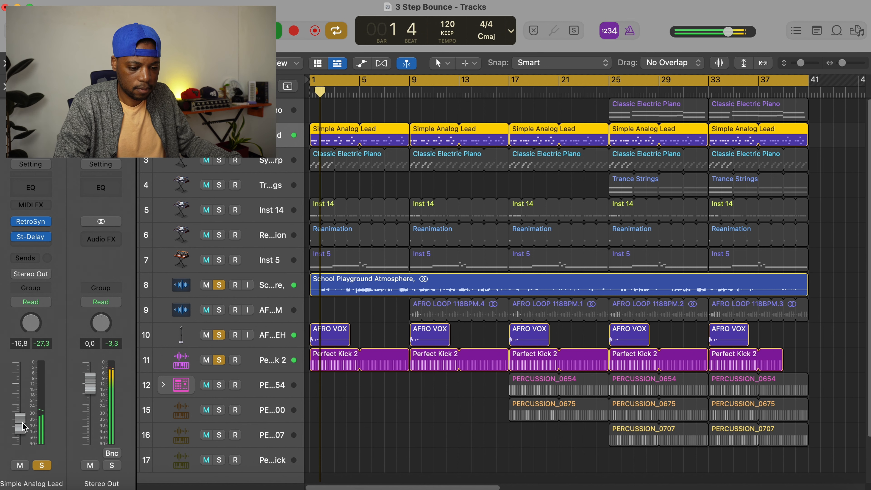
pyautogui.moveTo(22, 423); pyautogui.dragTo(22, 421)
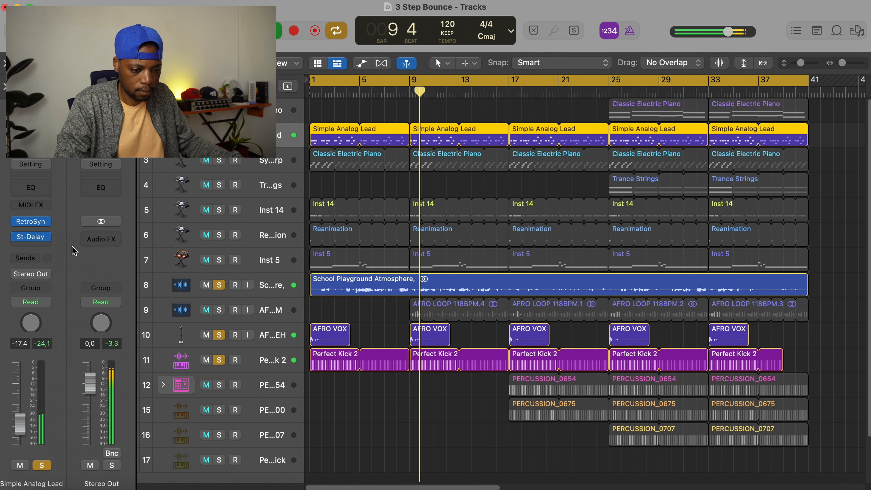
# Add a Channel EQ to the Simple Analog Lead track and set the 100 Hz band to about -5.6 dB at 149 Hz
pyautogui.click(35, 187)
pyautogui.moveTo(497, 163); pyautogui.dragTo(460, 117)
pyautogui.press('space')
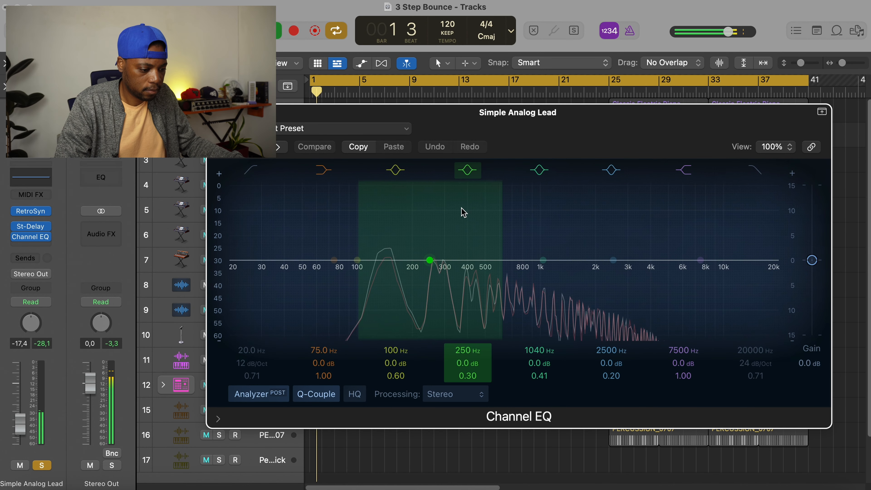
pyautogui.moveTo(358, 260); pyautogui.dragTo(393, 291)
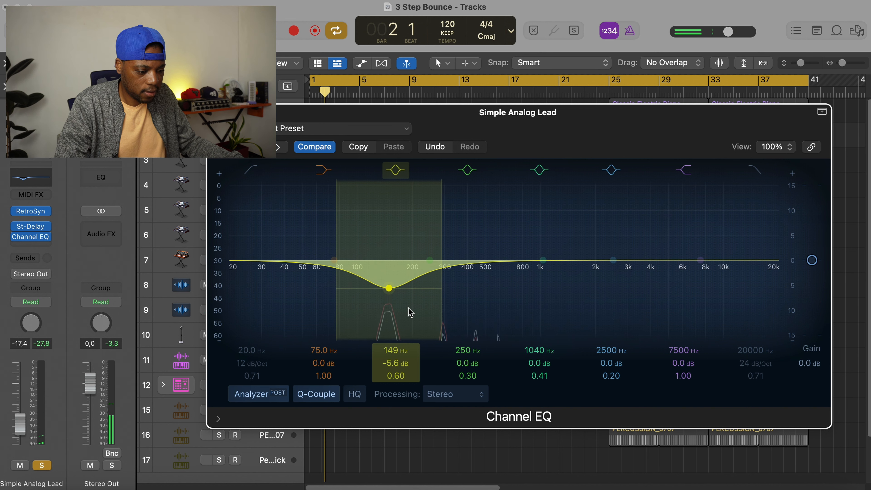
# Refine the low cut on the Simple Analog Lead's EQ to about -6.9 dB at 145 Hz during playback and close the EQ
pyautogui.press('space')
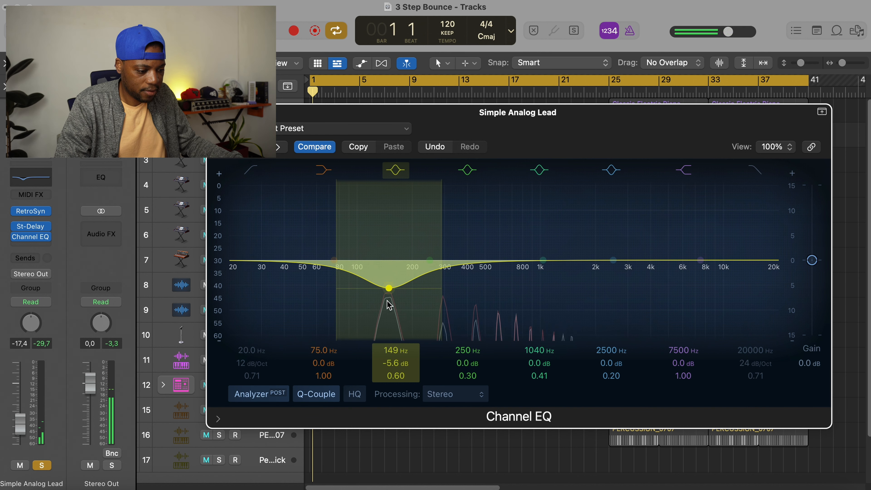
pyautogui.moveTo(388, 305); pyautogui.dragTo(391, 300)
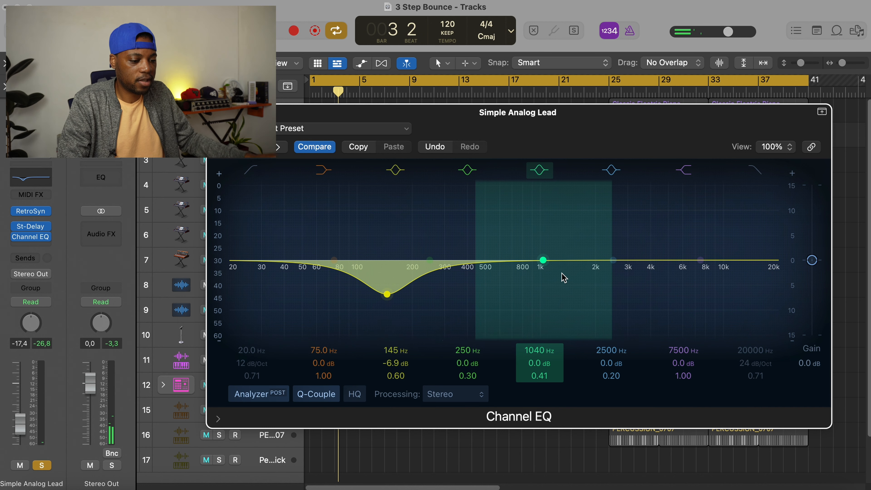
pyautogui.click(216, 112)
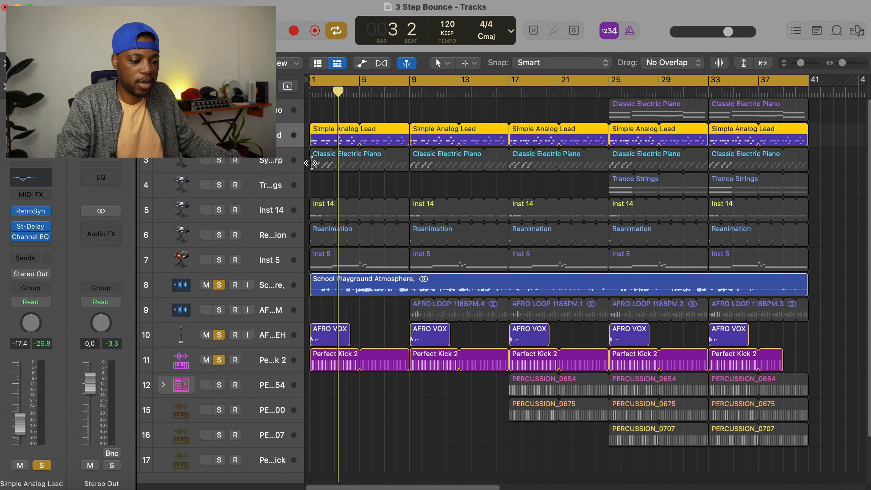
# Solo the Synthetic Gamelan Arp track with the other soloed tracks and lower its volume to about -24.5 dB during playback
pyautogui.click(220, 162)
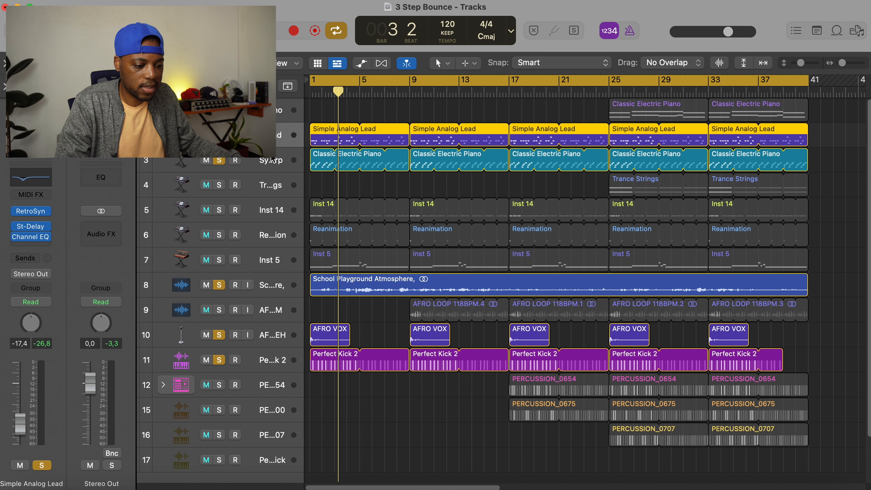
pyautogui.click(273, 159)
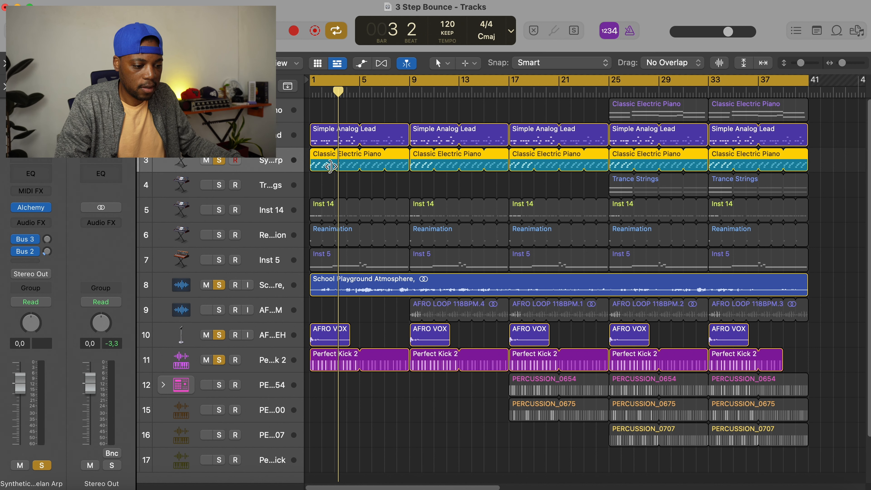
pyautogui.press('Return')
pyautogui.press('space')
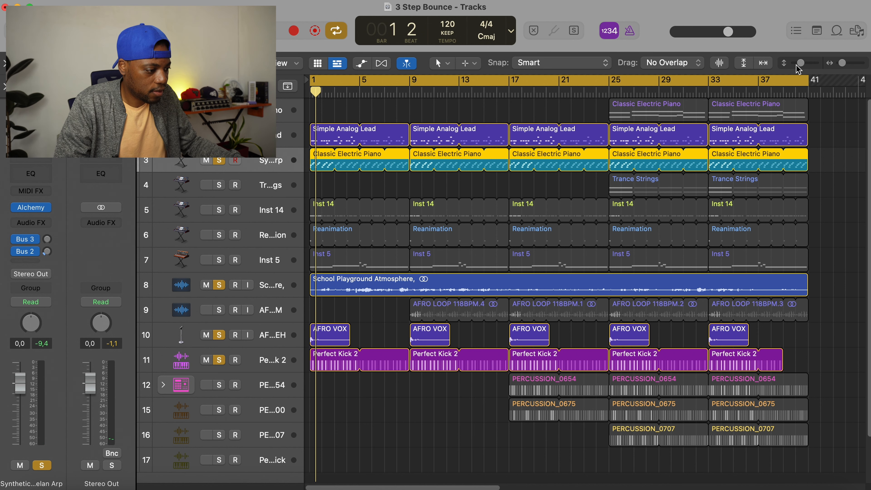
pyautogui.moveTo(805, 68); pyautogui.dragTo(845, 64)
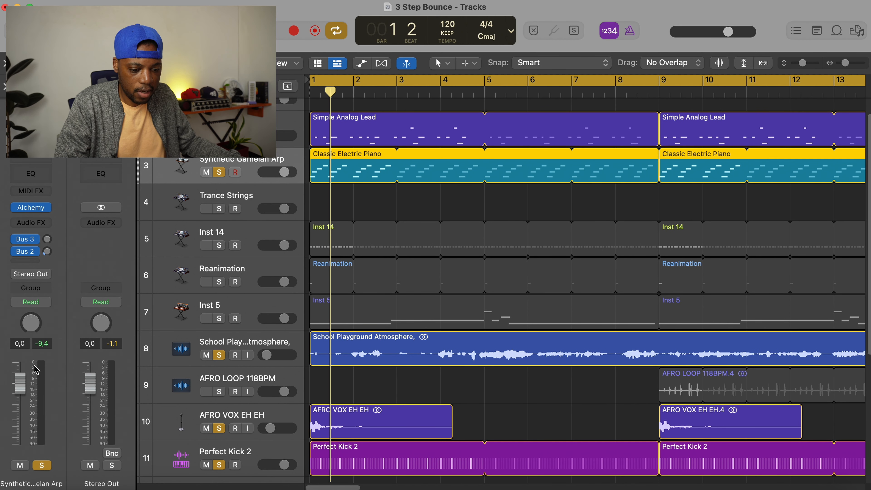
pyautogui.press('space')
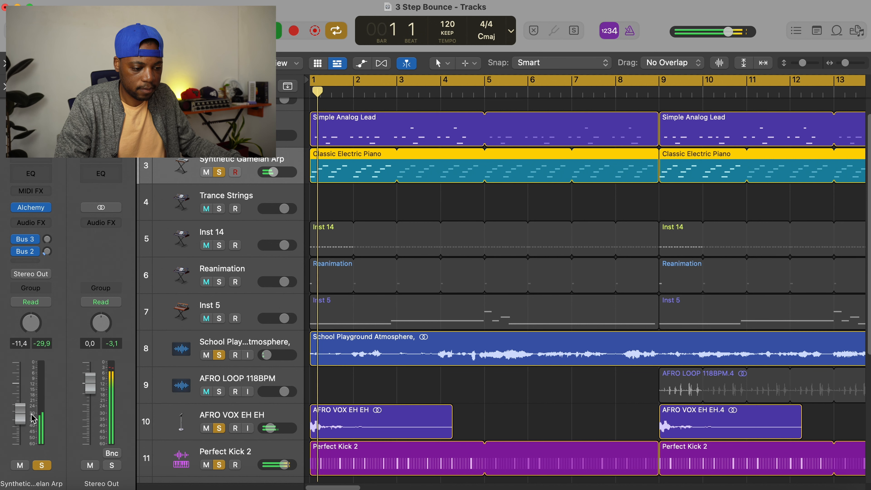
pyautogui.moveTo(23, 424); pyautogui.dragTo(22, 440)
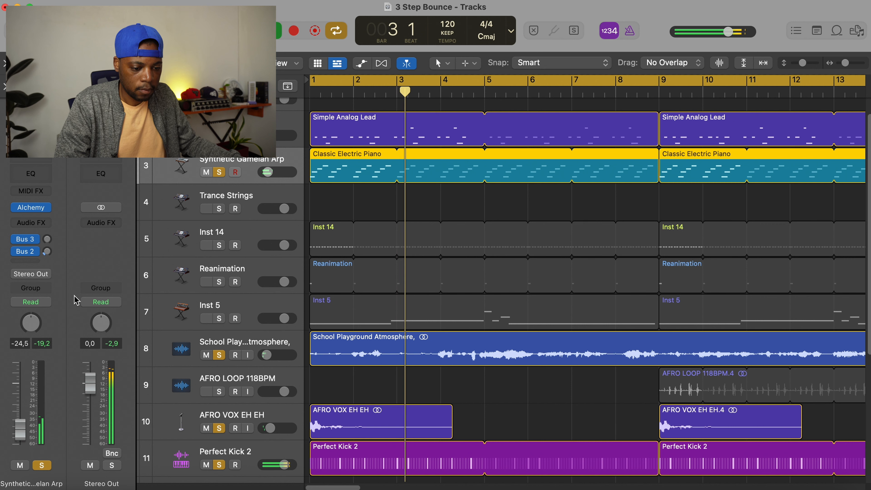
pyautogui.press('space')
pyautogui.press('space')
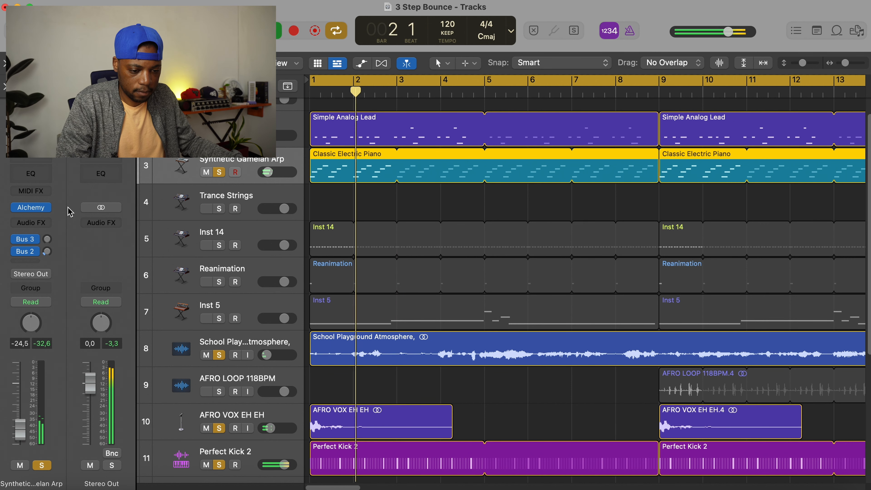
# Add a Channel EQ to the Synthetic Gamelan Arp track and enable its low-cut filter at about 240 Hz
pyautogui.click(31, 173)
pyautogui.moveTo(536, 178); pyautogui.dragTo(496, 130)
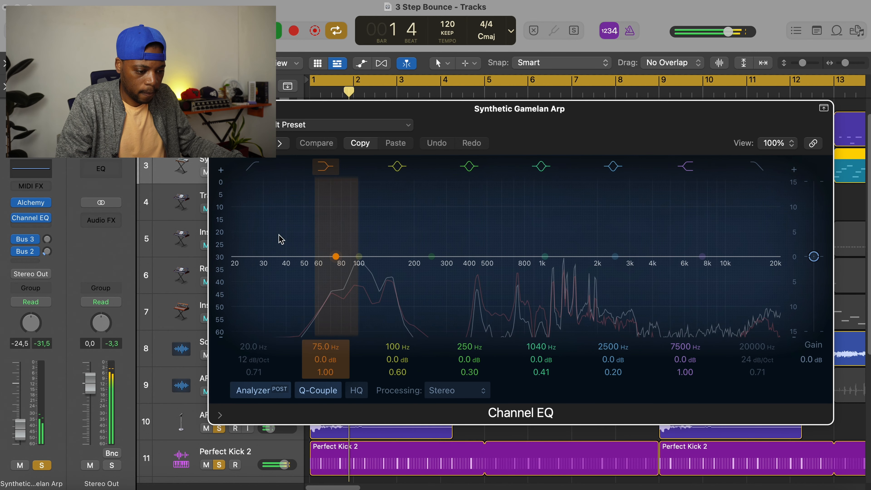
pyautogui.click(253, 167)
pyautogui.moveTo(250, 350); pyautogui.dragTo(251, 322)
pyautogui.press('space')
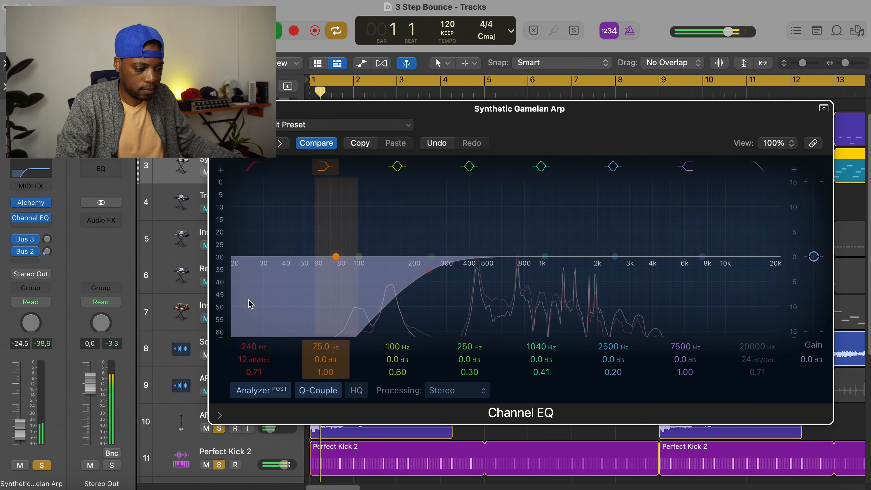
# Set the arp EQ's 1040 Hz band to about -4.2 dB at 1560 Hz during playback and close the EQ
pyautogui.moveTo(545, 257); pyautogui.dragTo(578, 281)
pyautogui.moveTo(579, 284); pyautogui.dragTo(579, 290)
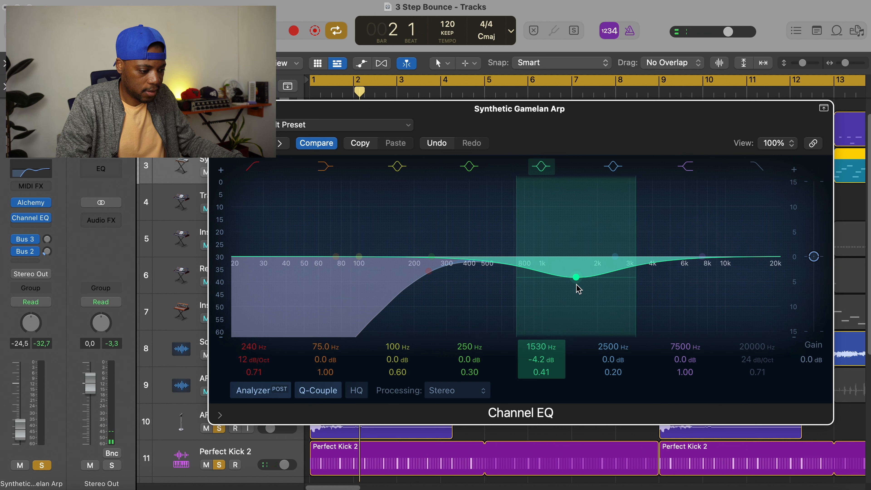
pyautogui.press('space')
pyautogui.moveTo(575, 279); pyautogui.dragTo(577, 279)
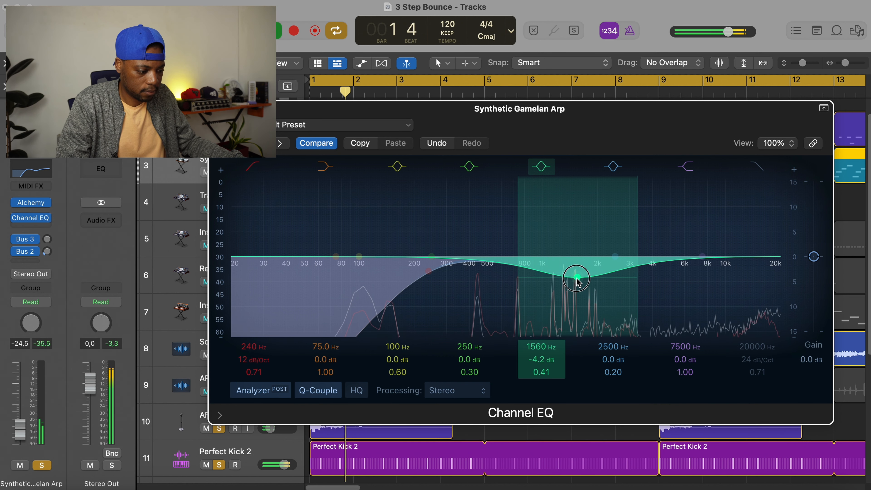
pyautogui.press('super+w')
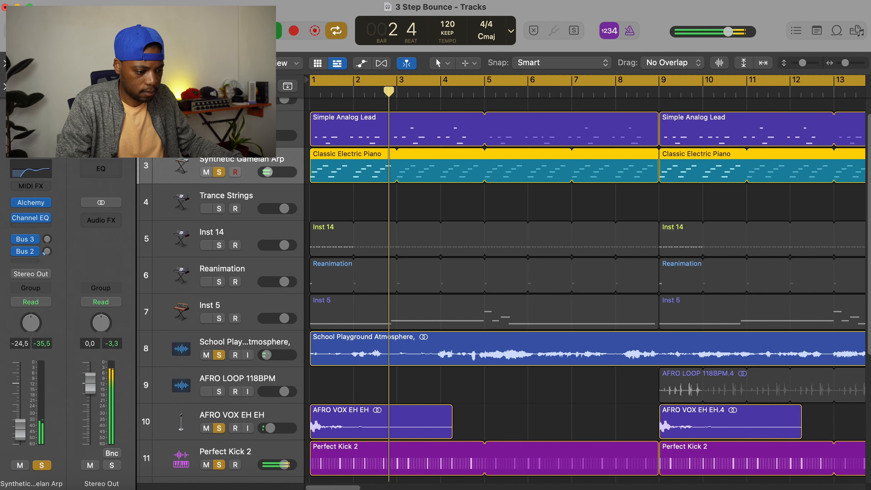
# Solo the Inst 14 track with the other soloed tracks and lower its volume to about -7.4 dB during playback
pyautogui.click(220, 245)
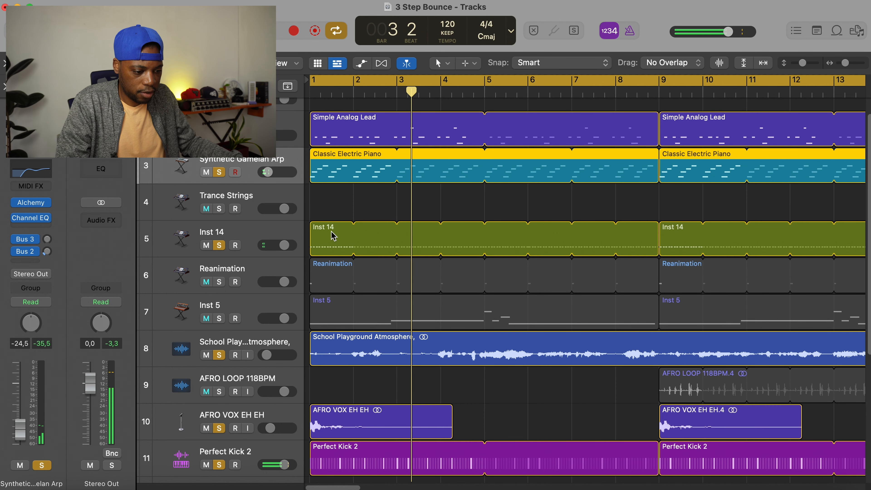
pyautogui.click(276, 235)
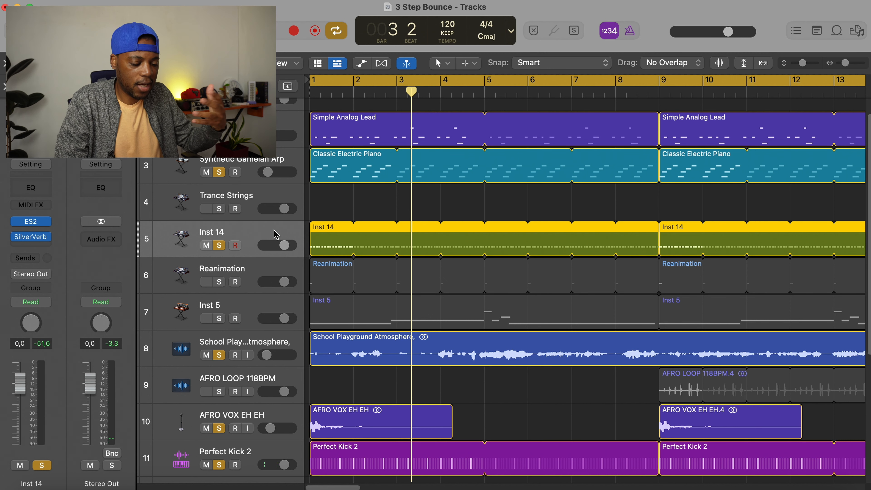
pyautogui.press('space')
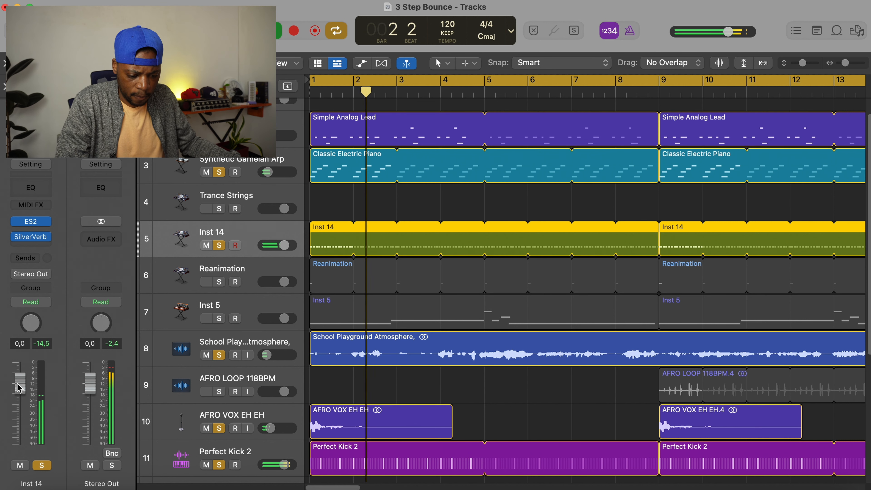
pyautogui.moveTo(19, 387)
pyautogui.mouseDown()
pyautogui.moveTo(23, 441)
pyautogui.moveTo(24, 403)
pyautogui.mouseUp()
pyautogui.press('space')
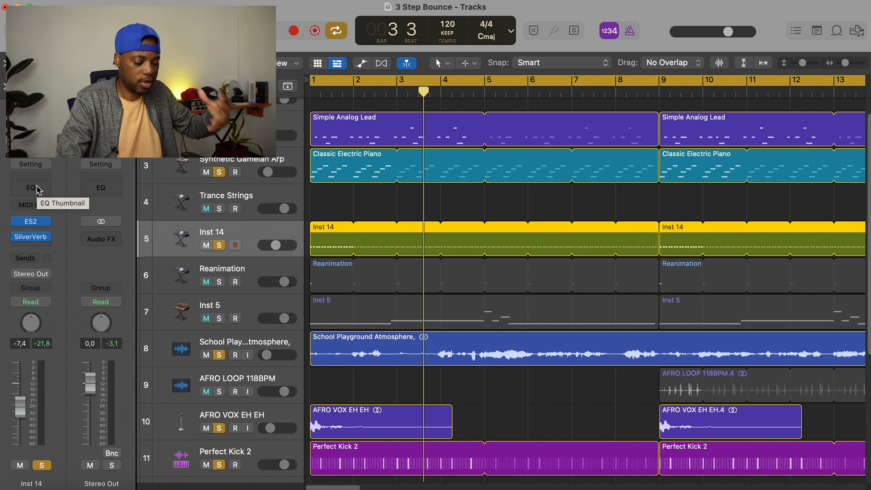
# Add a Channel EQ with default settings to the Inst 14 track, listen with its analyzer open, and close it
pyautogui.click(36, 199)
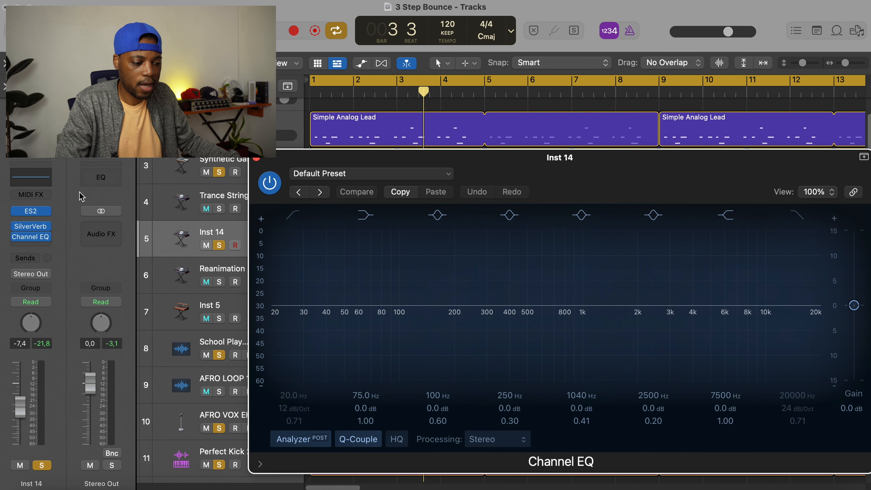
pyautogui.moveTo(484, 160); pyautogui.dragTo(441, 103)
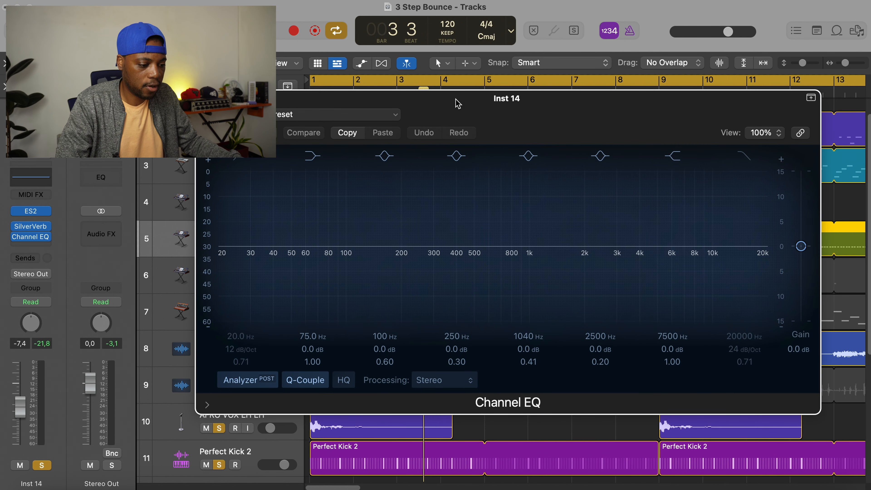
pyautogui.press('space')
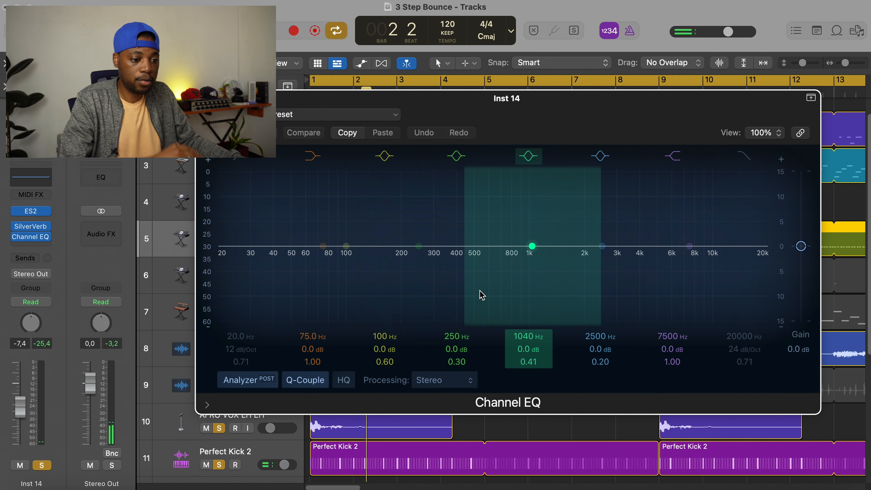
pyautogui.click(205, 98)
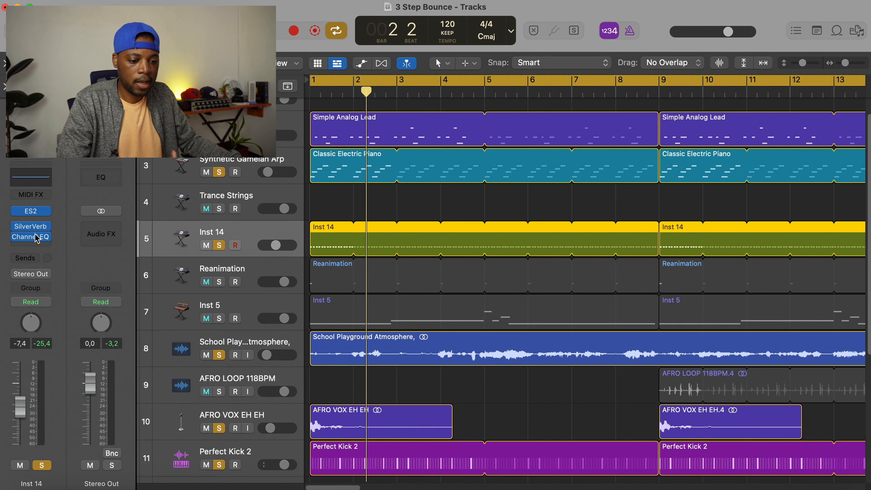
# Add a Compressor to the Inst 14 track and place it before the SilverVerb in the effects chain
pyautogui.click(39, 244)
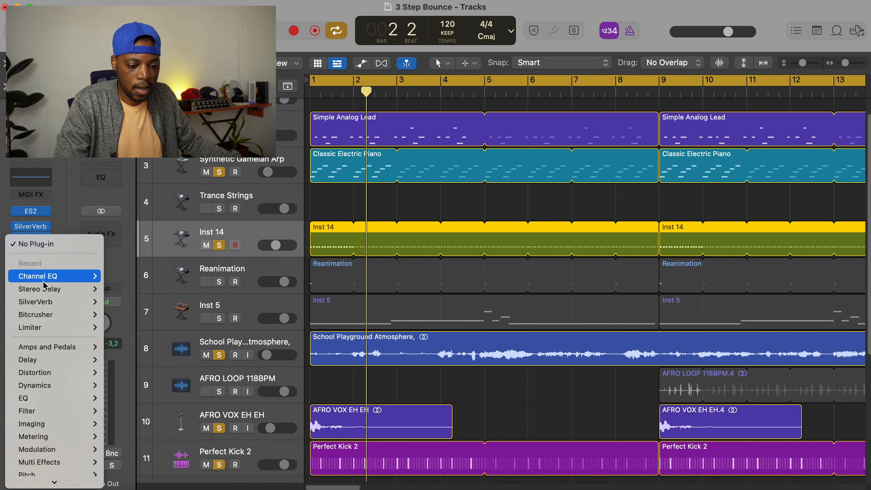
pyautogui.moveTo(58, 375)
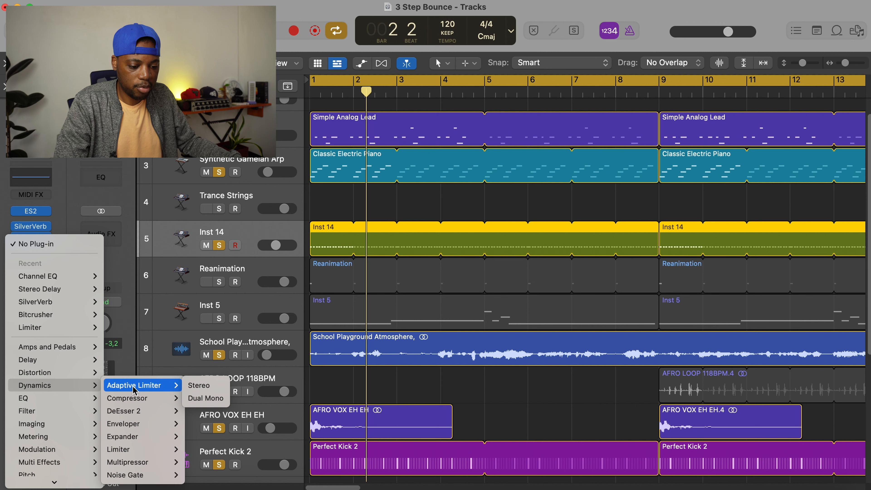
pyautogui.moveTo(137, 398)
pyautogui.click(199, 398)
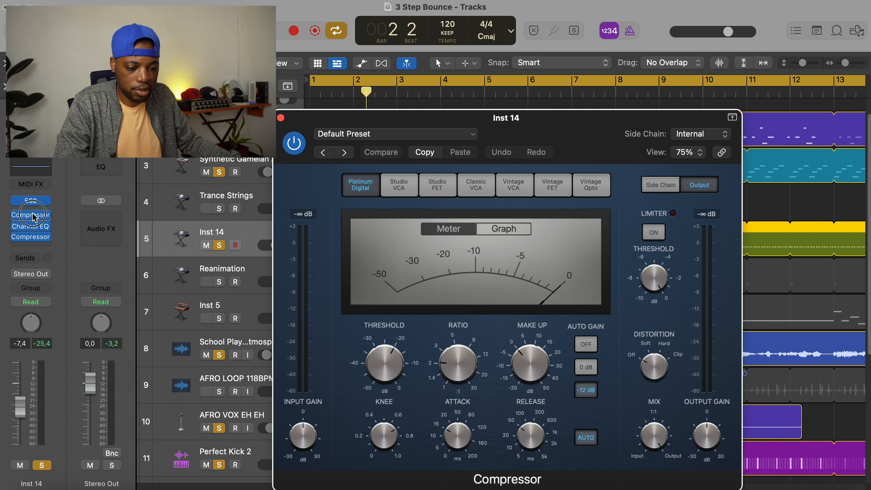
pyautogui.moveTo(34, 214); pyautogui.dragTo(35, 215)
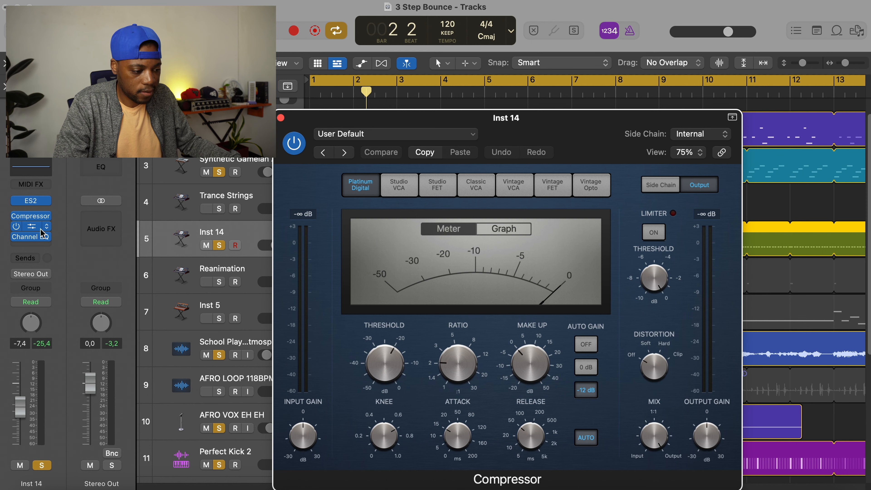
# Lower the Inst 14 compressor's threshold slightly, between -30 and -20 dB, during playback, check its graph view, and close it
pyautogui.moveTo(556, 120); pyautogui.dragTo(551, 103)
pyautogui.press('space')
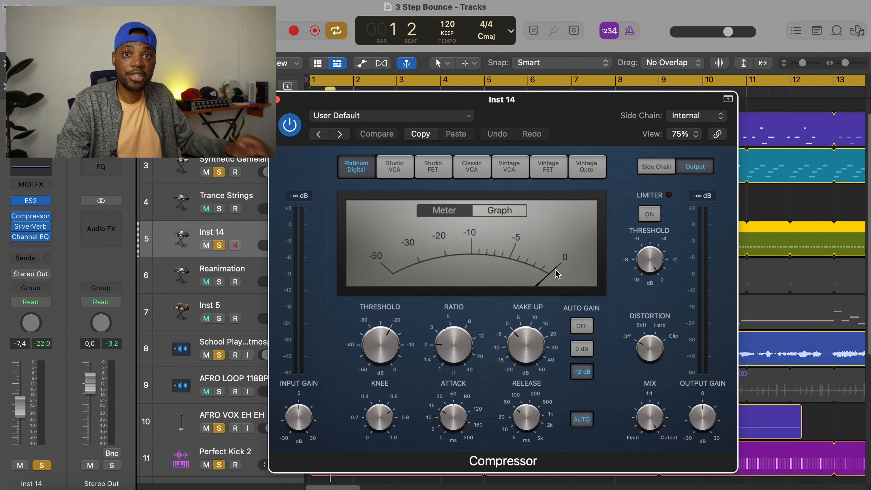
pyautogui.press('space')
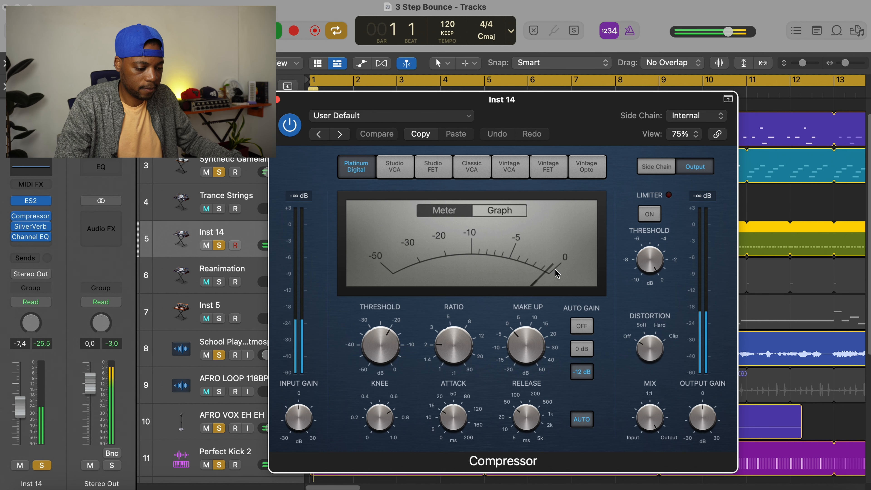
pyautogui.moveTo(381, 344)
pyautogui.moveTo(384, 347); pyautogui.dragTo(384, 351)
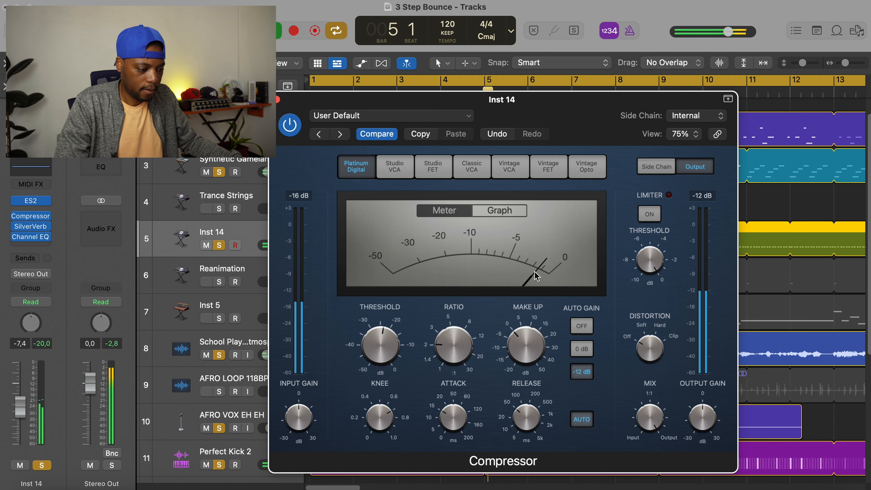
pyautogui.click(515, 212)
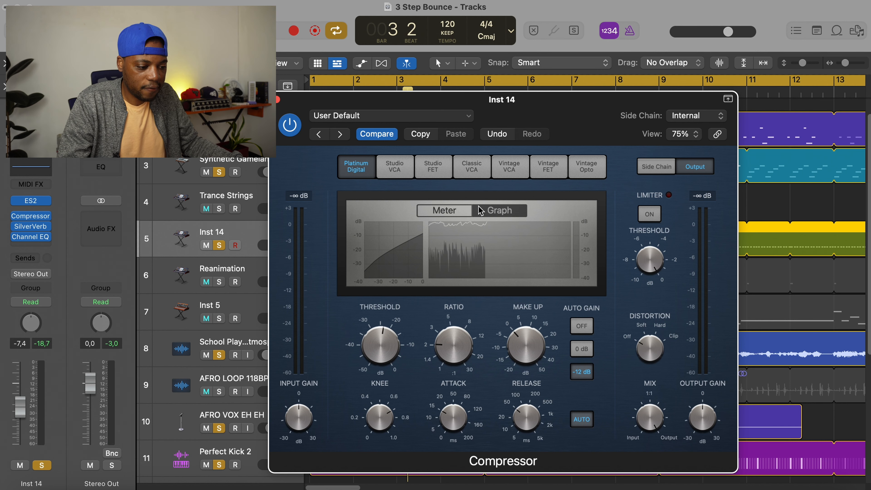
pyautogui.click(278, 99)
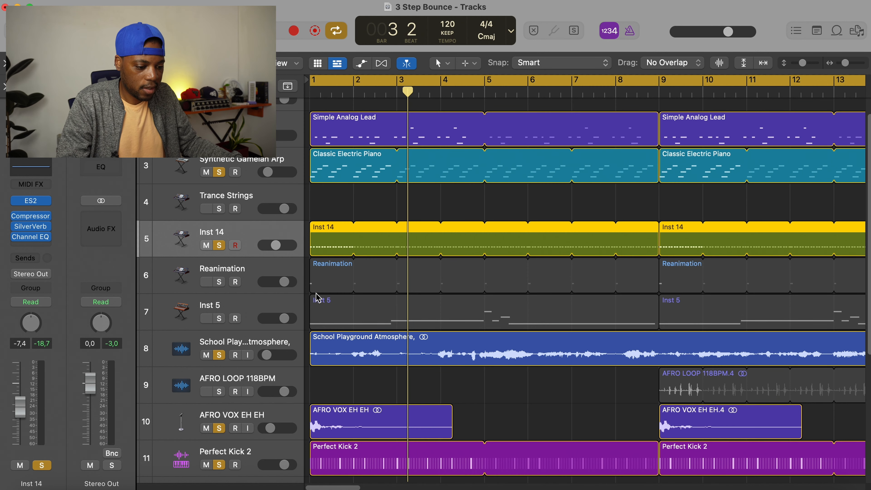
# Solo the Reanimation track with the other soloed tracks and lower its volume while playing from the start
pyautogui.scroll(-3, 317, 295)
pyautogui.click(219, 248)
pyautogui.press('Return')
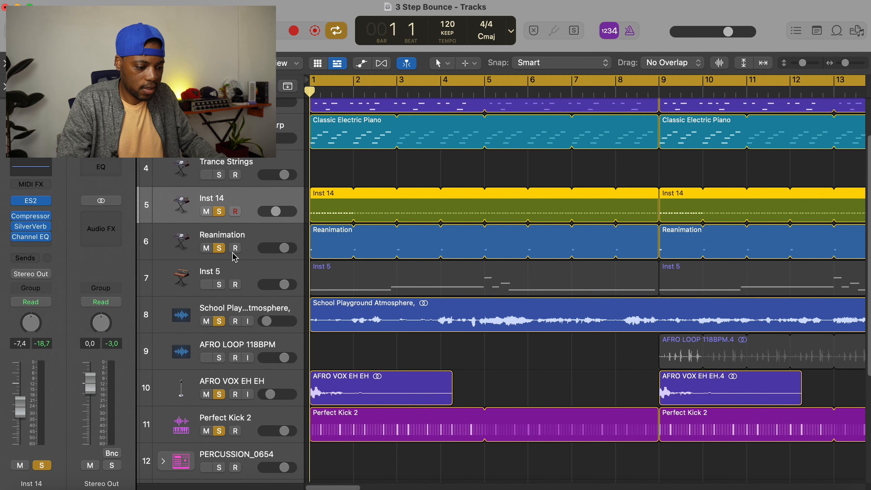
pyautogui.press('space')
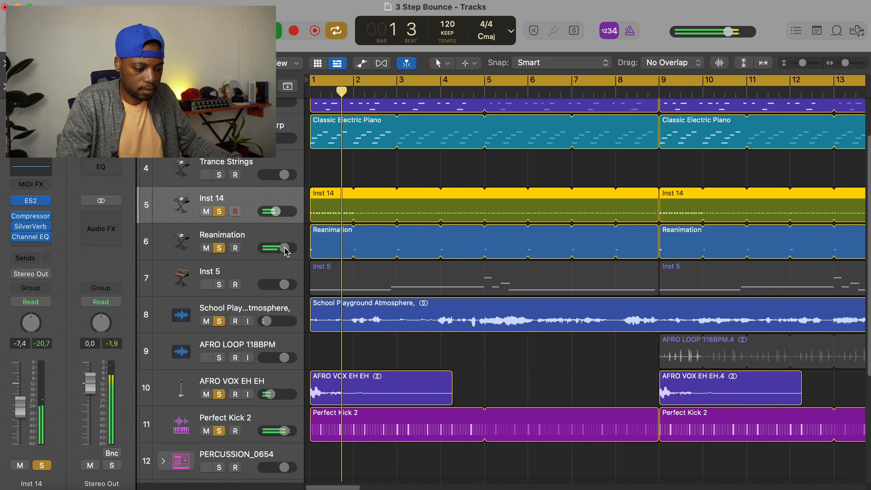
pyautogui.moveTo(284, 248); pyautogui.dragTo(255, 245)
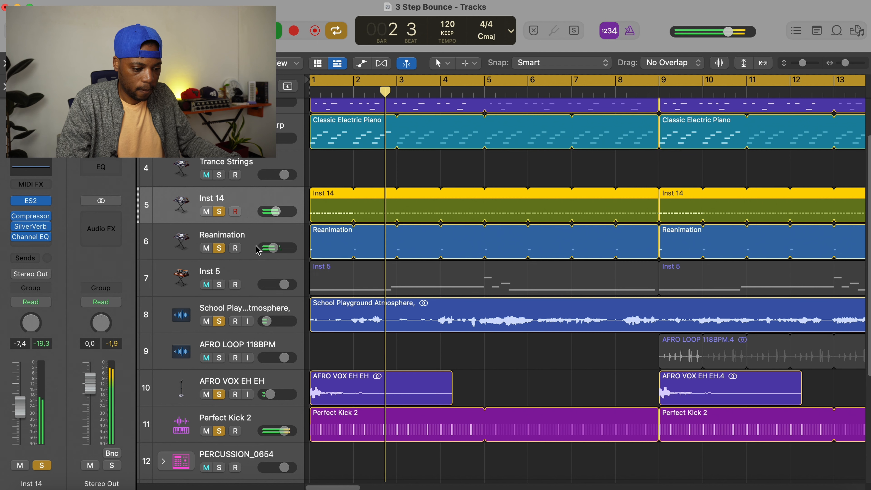
# Set the Reanimation track's volume to -14.8 dB while listening to it with the other soloed tracks
pyautogui.click(263, 239)
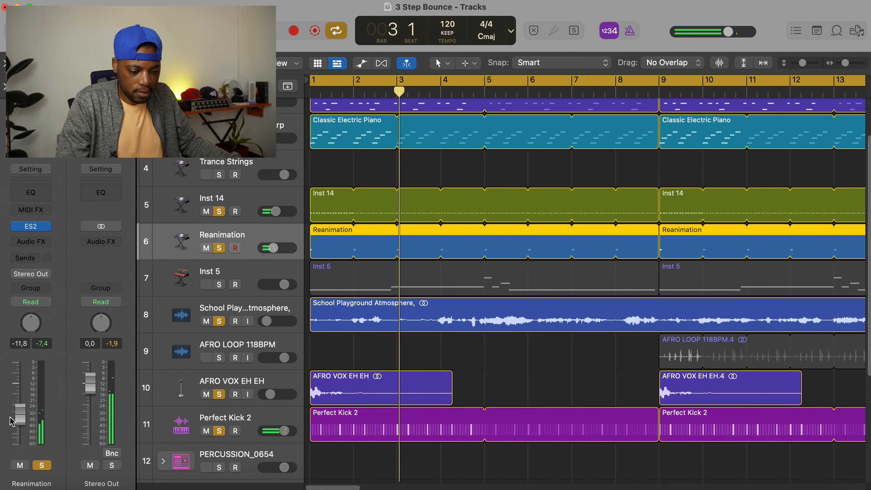
pyautogui.press('space')
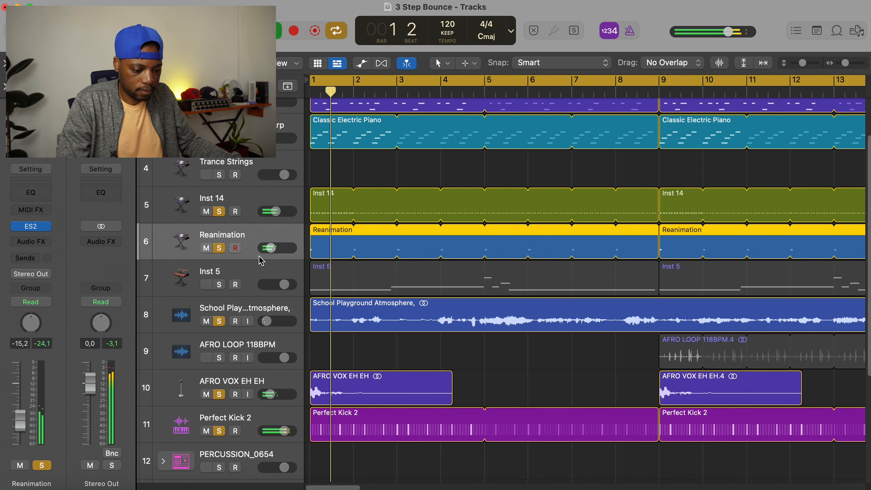
pyautogui.moveTo(23, 425); pyautogui.dragTo(24, 423)
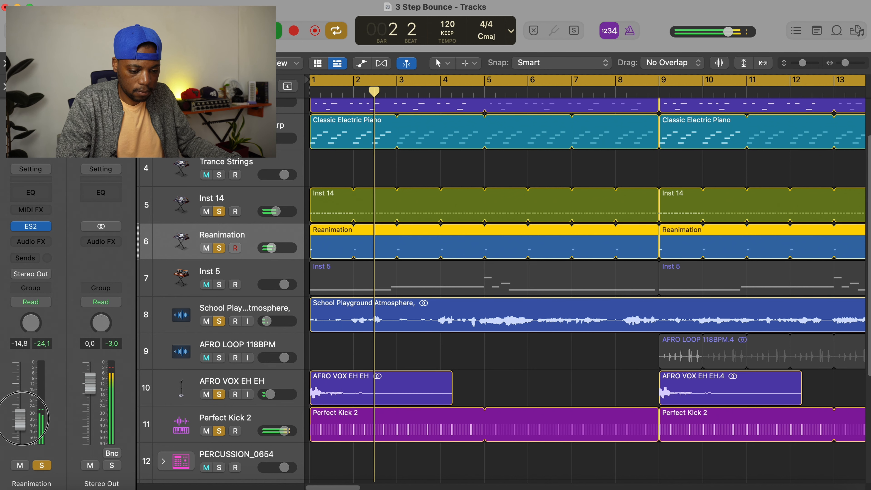
pyautogui.scroll(3, 416, 275)
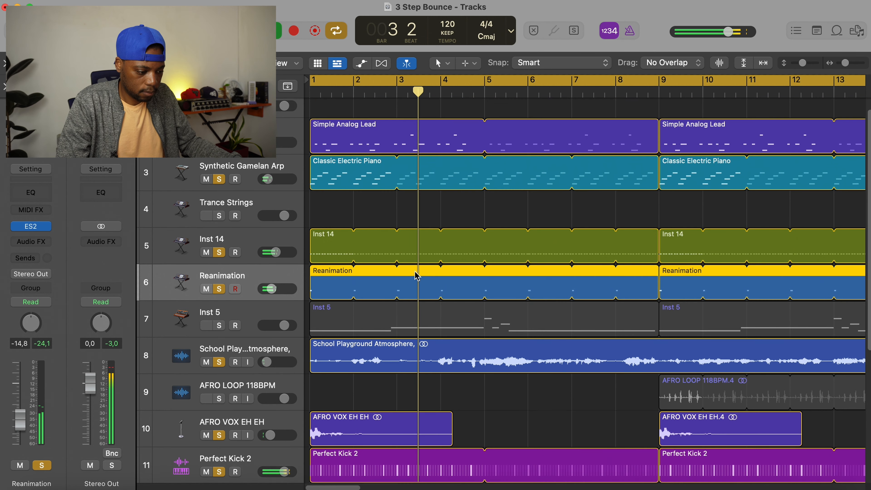
# Rename the Inst 5 track as Bass, then solo it and play from the start with the other soloed tracks
pyautogui.scroll(-5, 416, 274)
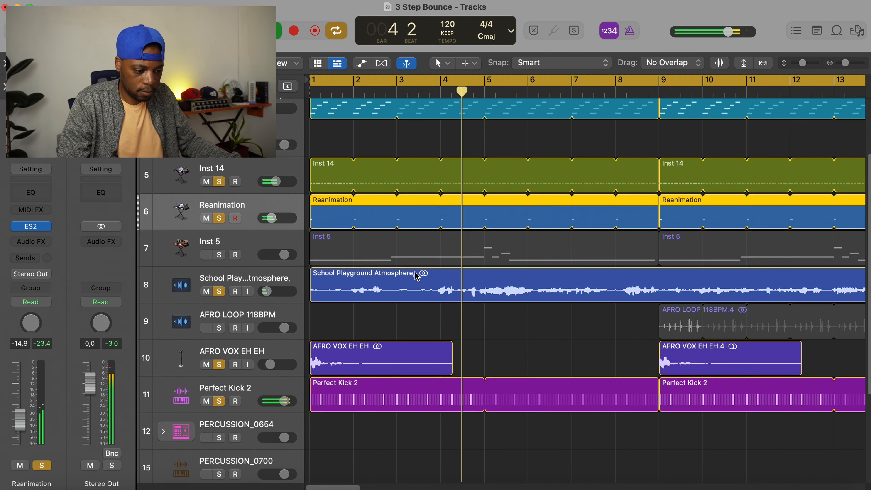
pyautogui.click(262, 250)
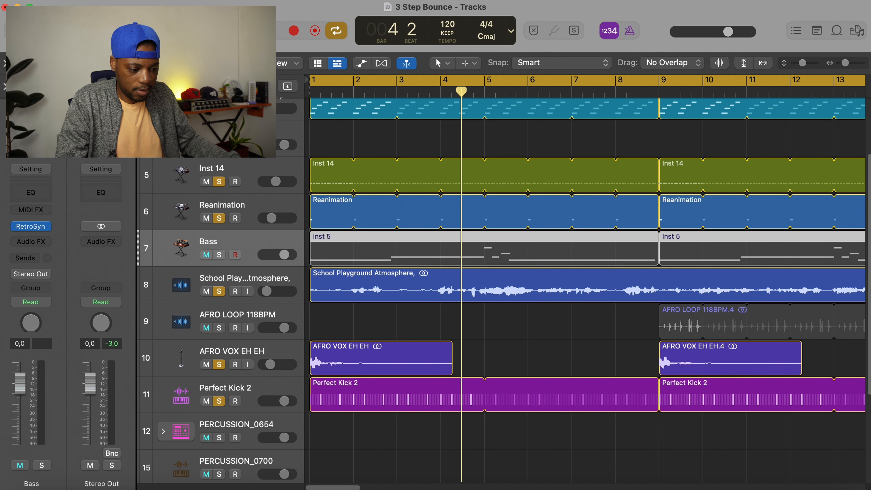
pyautogui.scroll(-2, 209, 260)
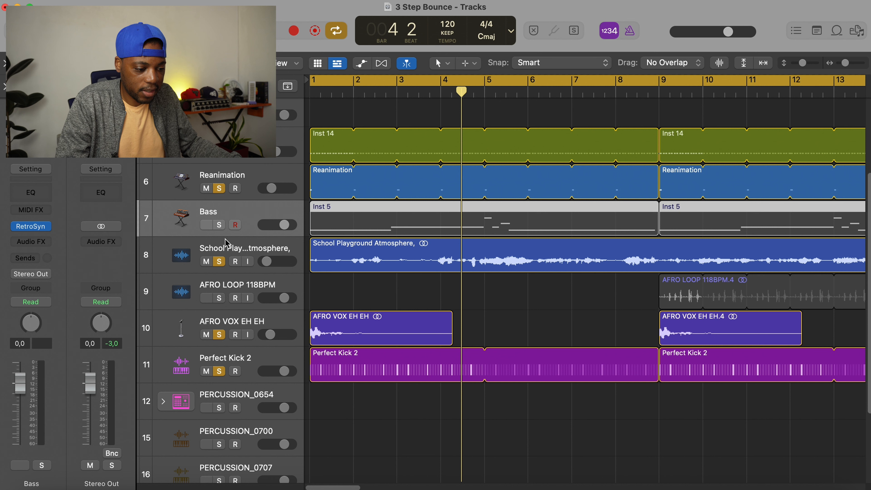
pyautogui.click(219, 225)
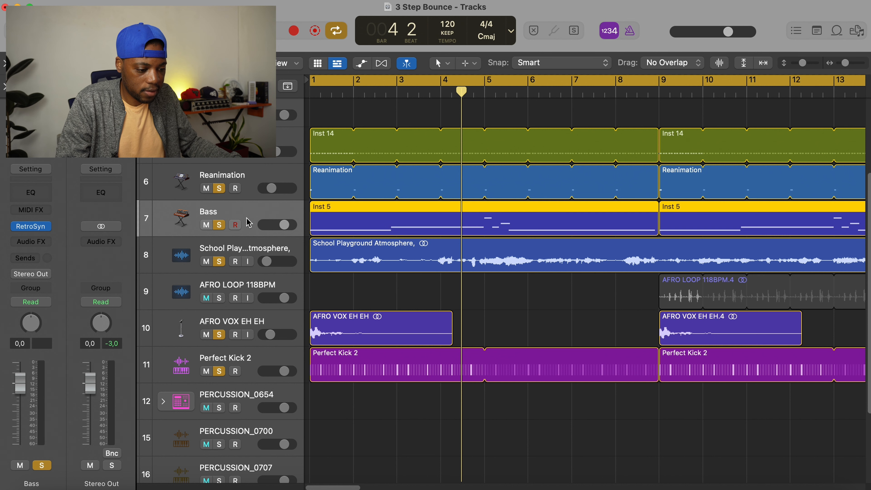
pyautogui.press('Return')
pyautogui.press('space')
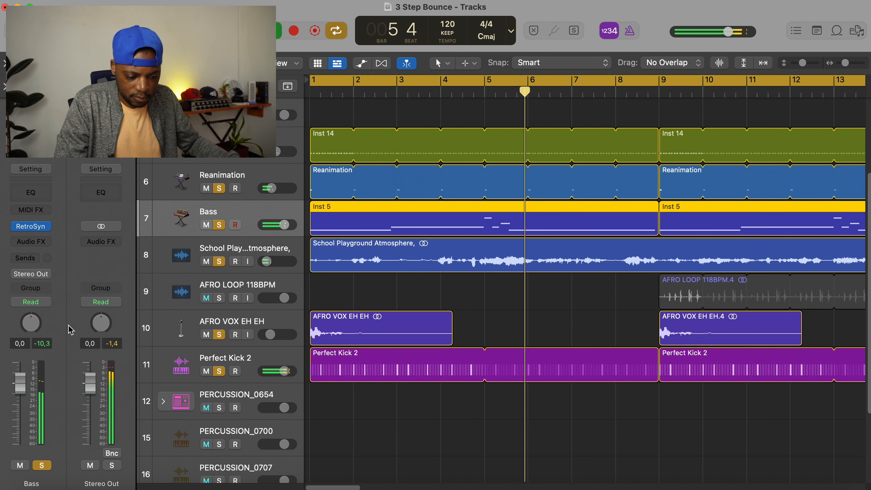
# Lower the Bass track's volume to -4.0 dB while listening to it against the kick
pyautogui.moveTo(22, 392); pyautogui.dragTo(23, 403)
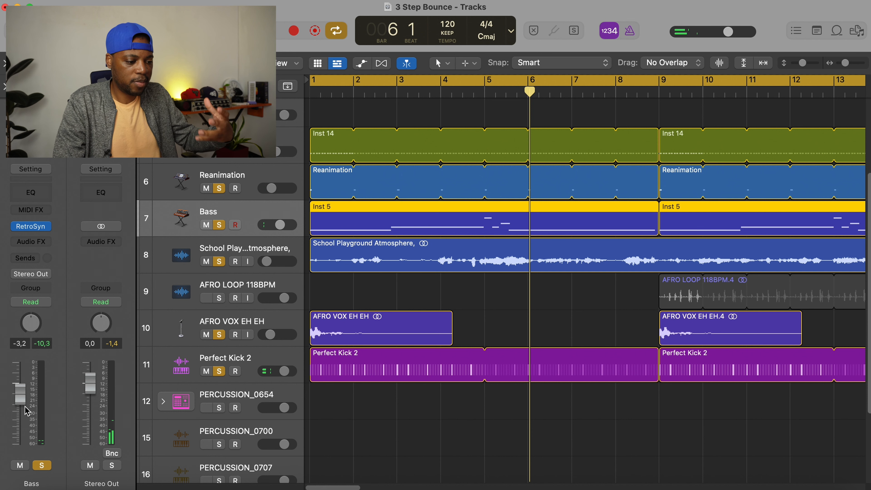
pyautogui.press('space')
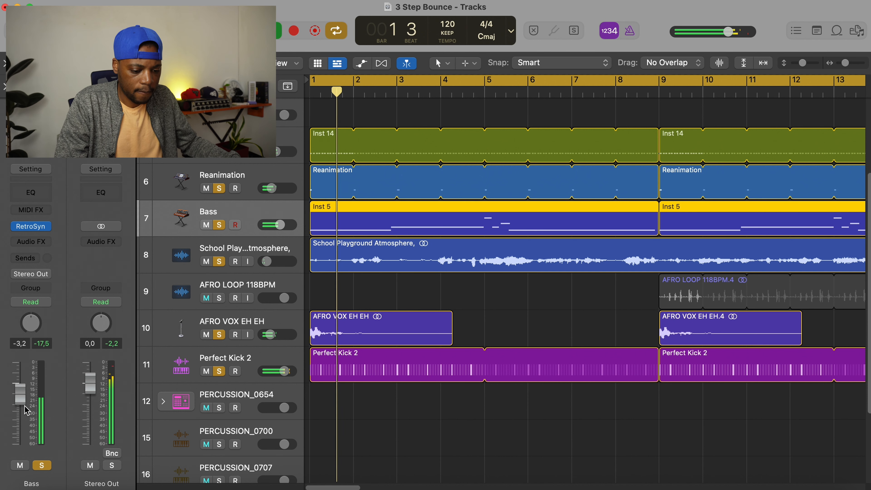
pyautogui.moveTo(24, 404); pyautogui.dragTo(24, 407)
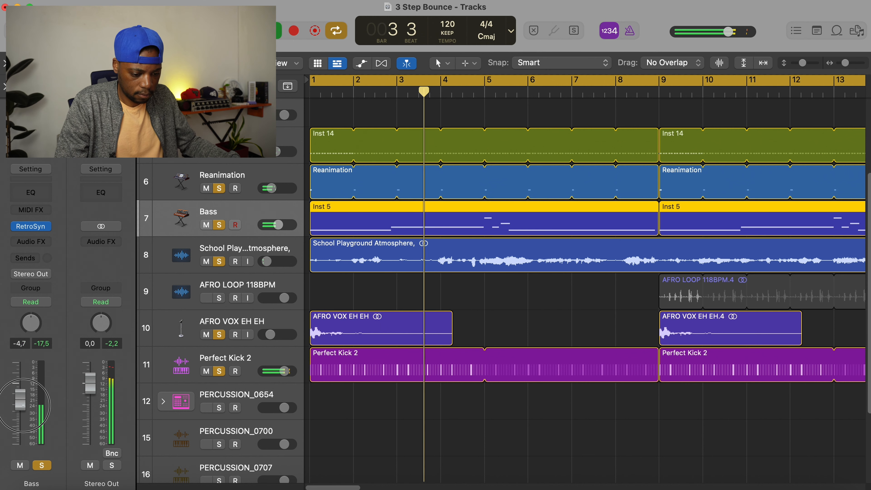
pyautogui.moveTo(24, 408); pyautogui.dragTo(24, 404)
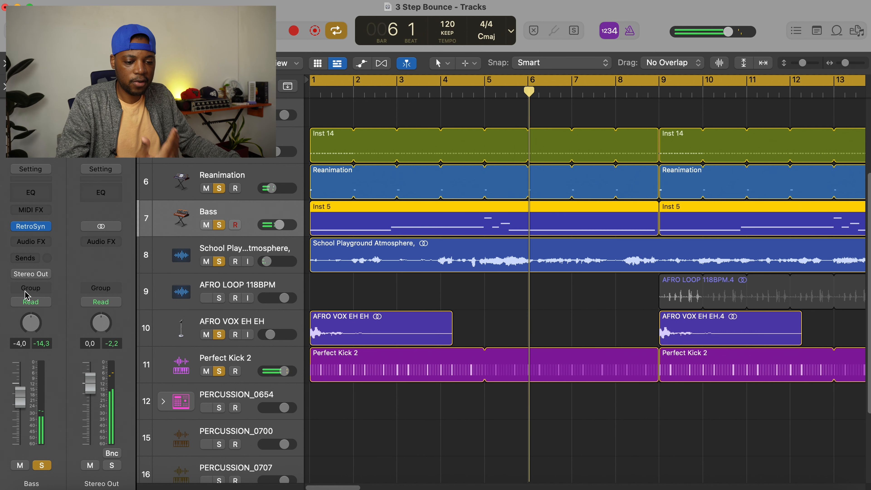
# Add a Compressor to the Bass track and set its side chain source to Perfect Kick 2 (Inst 8)
pyautogui.click(39, 242)
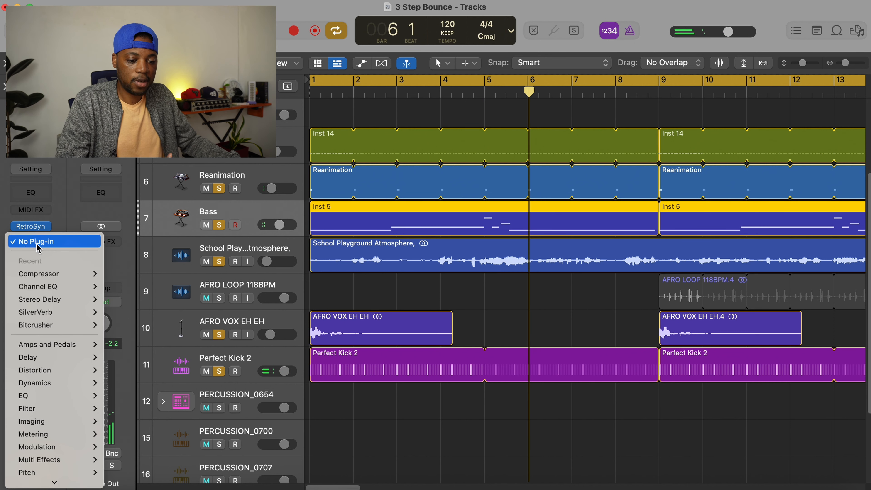
pyautogui.click(38, 272)
pyautogui.moveTo(529, 118); pyautogui.dragTo(517, 58)
pyautogui.click(690, 74)
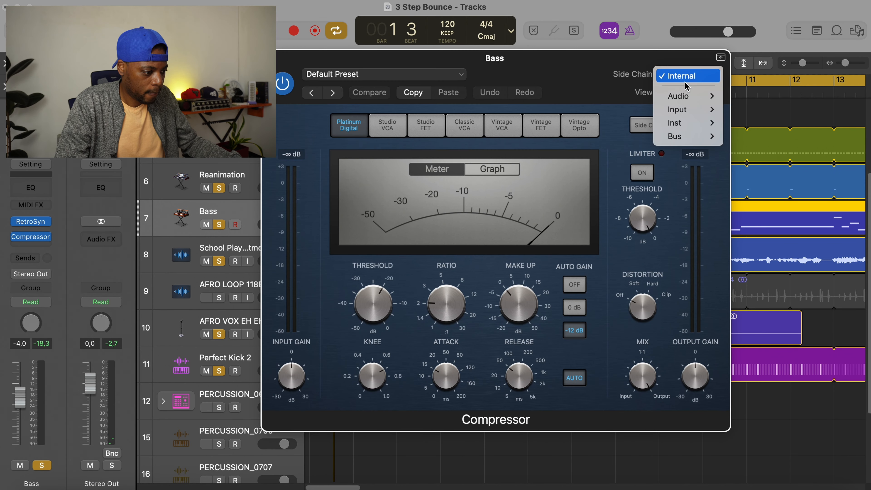
pyautogui.moveTo(690, 123)
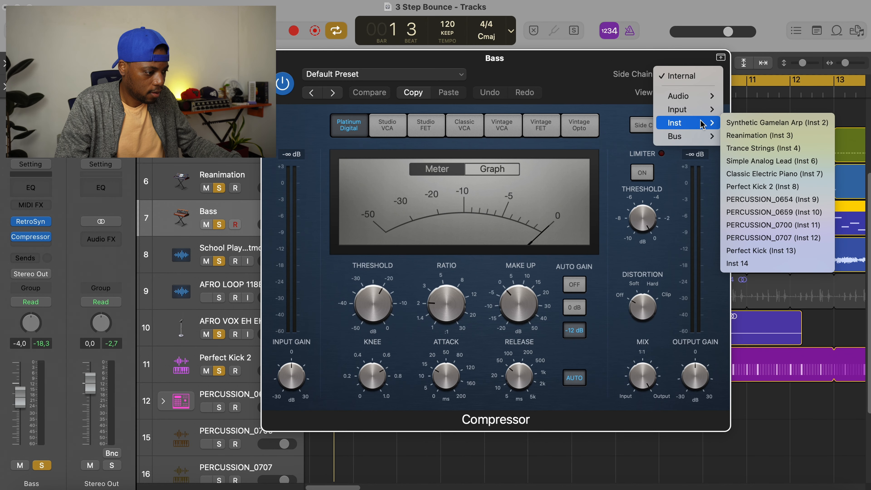
pyautogui.click(773, 187)
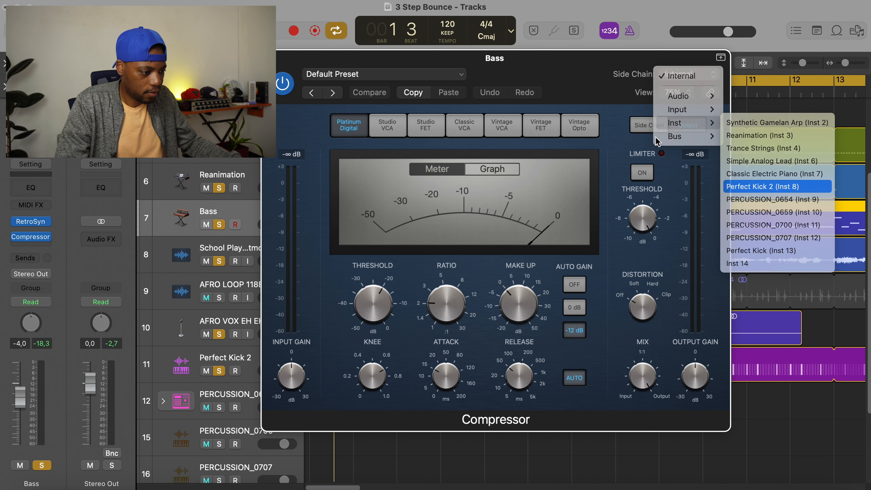
# Listen to the Bass compressor, reduce its attack to about 0 ms, and set its release to about 20 ms without automatic release
pyautogui.press('space')
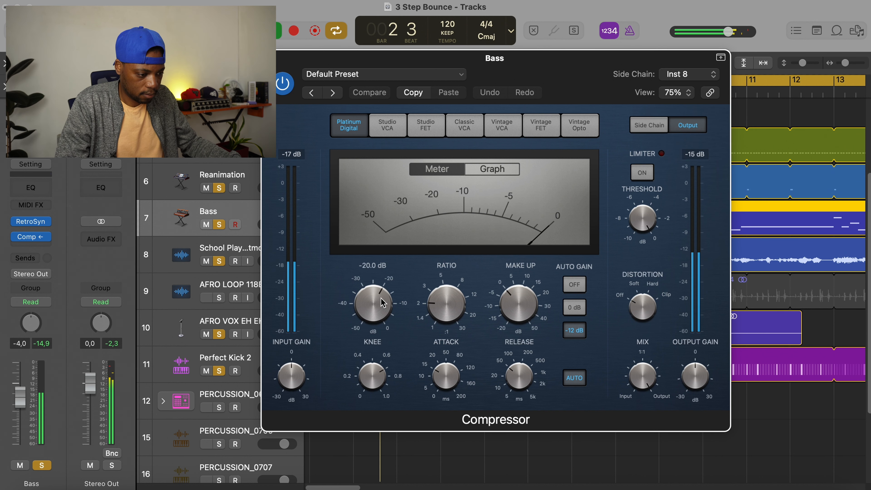
pyautogui.press('space')
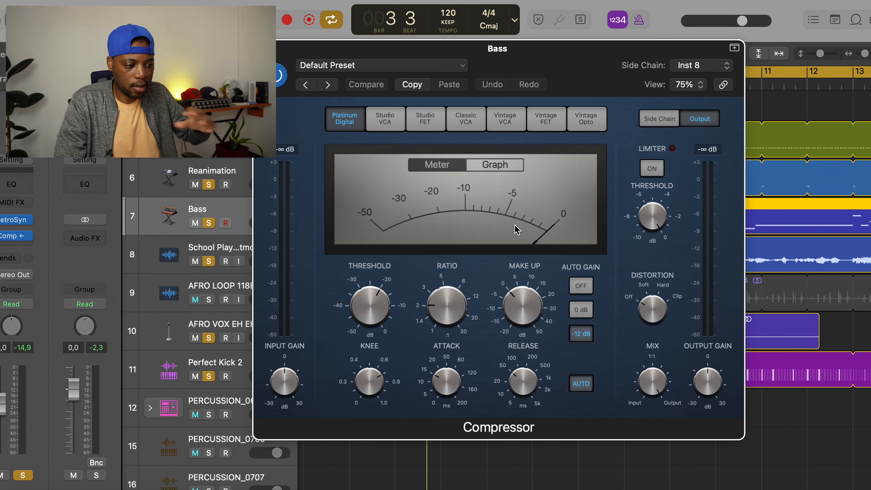
pyautogui.moveTo(433, 385); pyautogui.dragTo(445, 410)
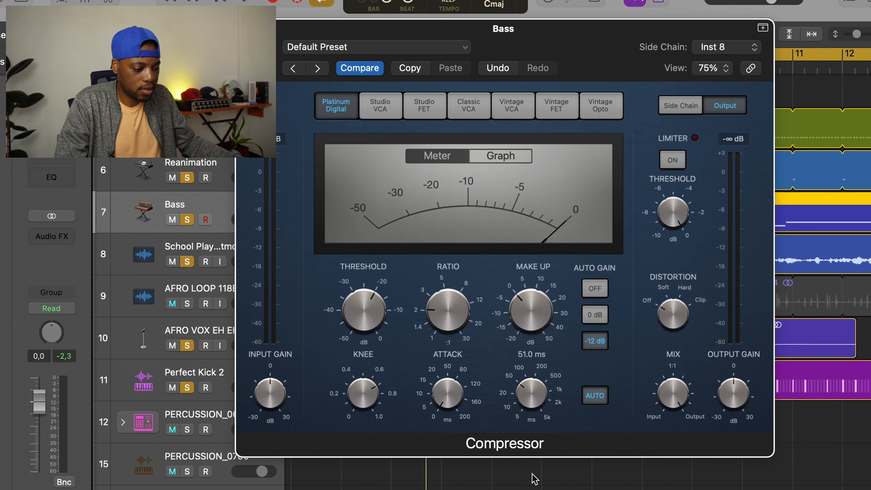
pyautogui.moveTo(529, 399)
pyautogui.mouseDown()
pyautogui.moveTo(529, 415)
pyautogui.moveTo(535, 407)
pyautogui.mouseUp()
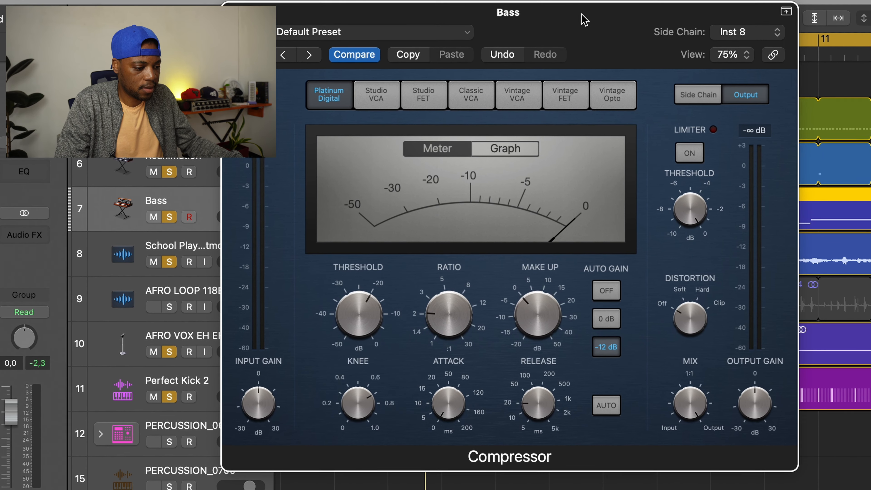
# Show the Bass compressor's gain reduction as a graph during playback and shorten its release to between 10 and 20 ms
pyautogui.press('space')
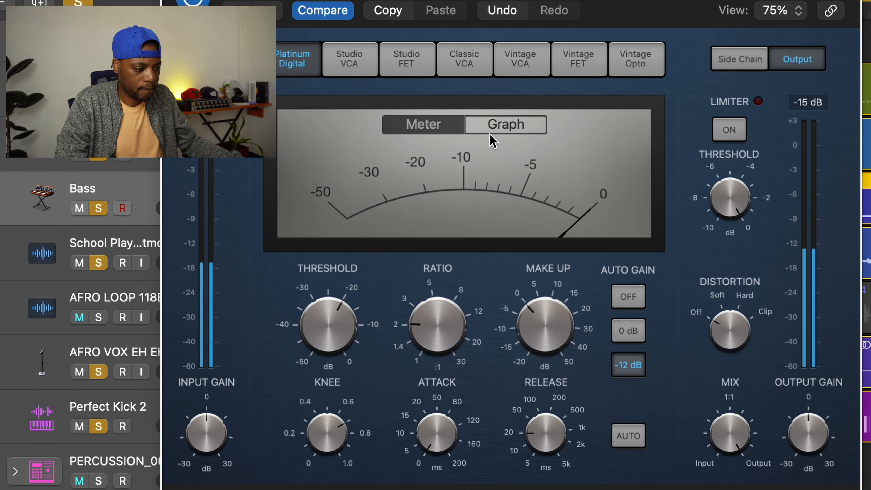
pyautogui.click(492, 140)
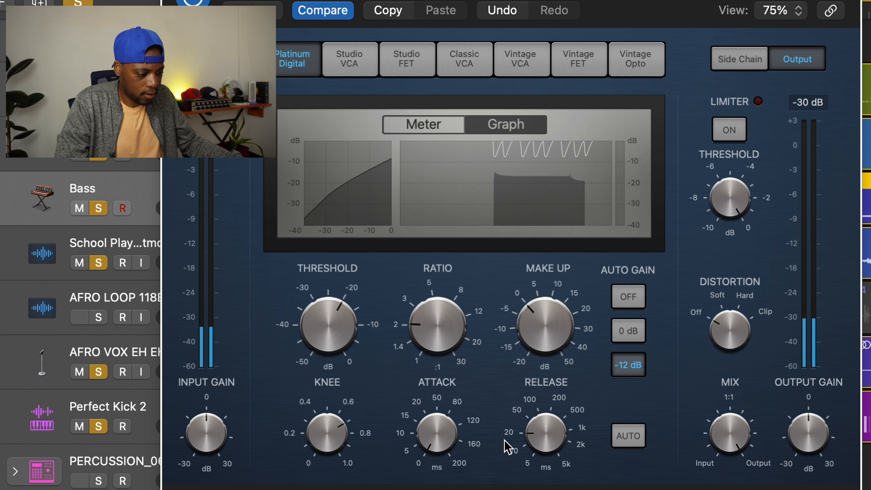
pyautogui.moveTo(538, 435)
pyautogui.mouseDown()
pyautogui.moveTo(545, 454)
pyautogui.moveTo(541, 442)
pyautogui.mouseUp()
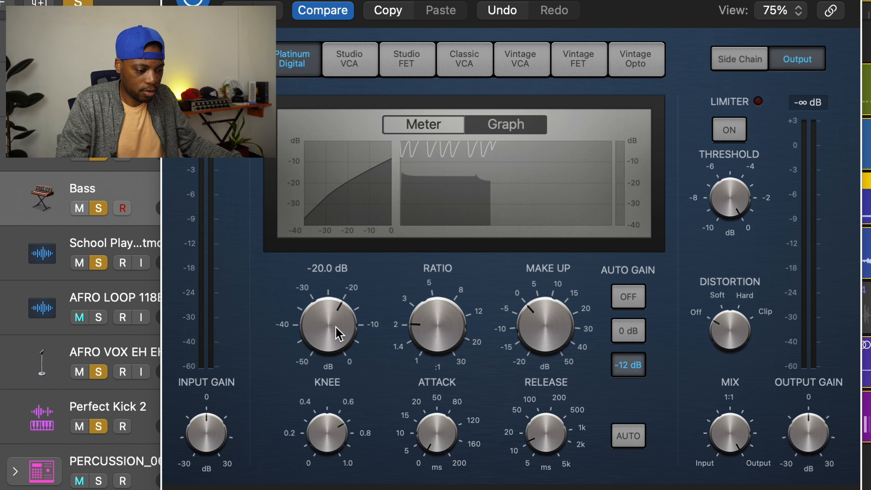
# Lower the Bass compressor's threshold to about -25 dB during playback, turn its auto gain off, and close the plug-in
pyautogui.press('space')
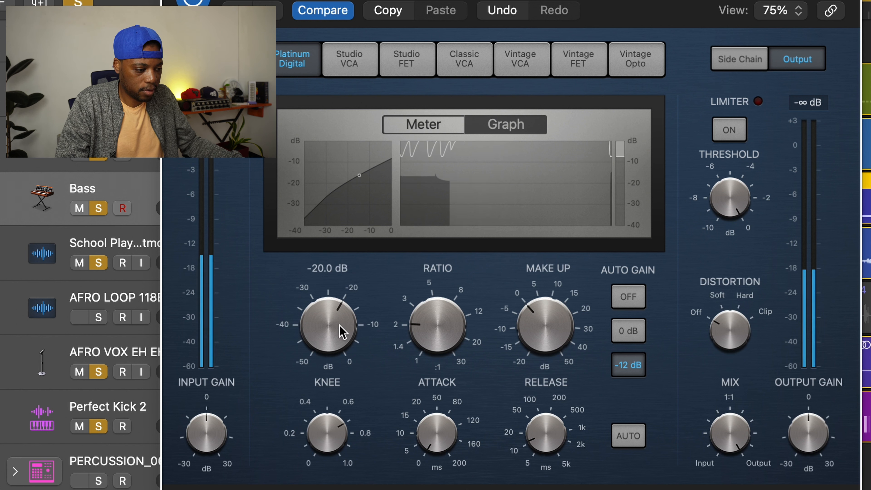
pyautogui.moveTo(337, 330); pyautogui.dragTo(340, 362)
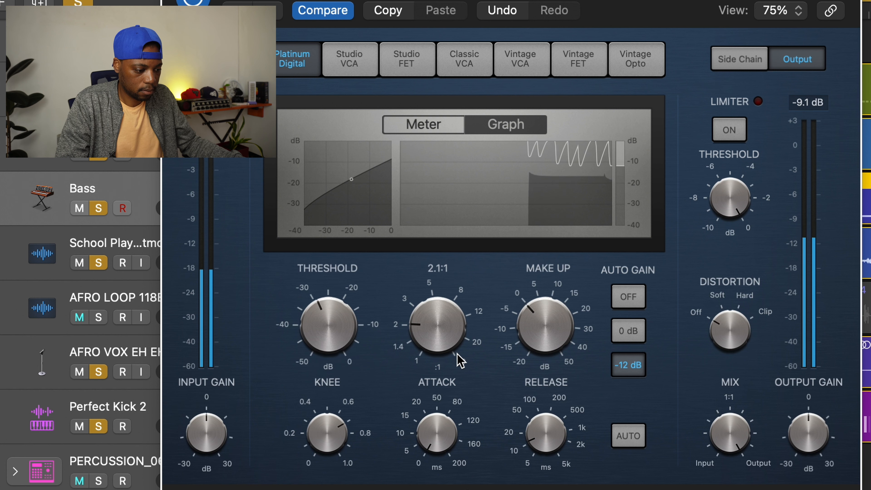
pyautogui.click(629, 297)
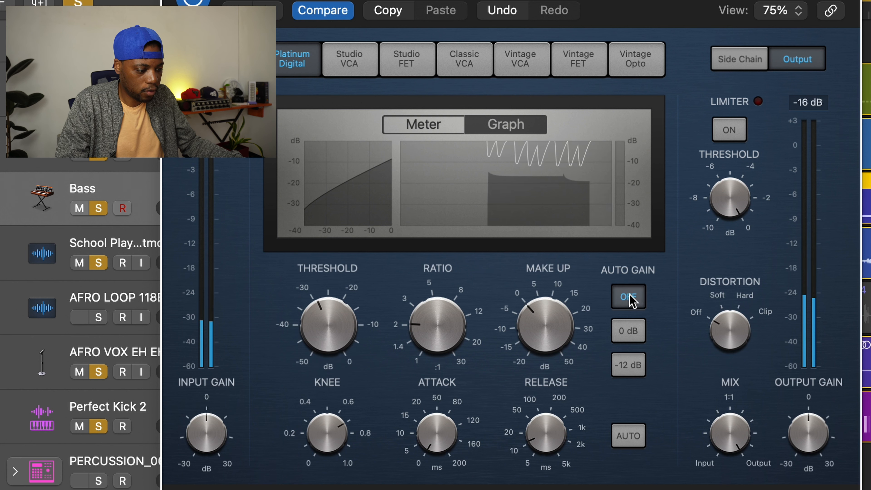
pyautogui.moveTo(333, 328); pyautogui.dragTo(336, 315)
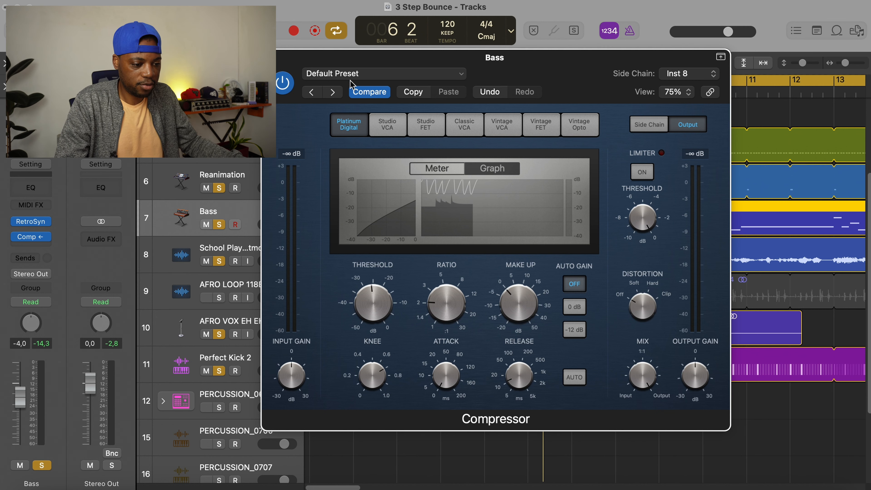
pyautogui.press('super+w')
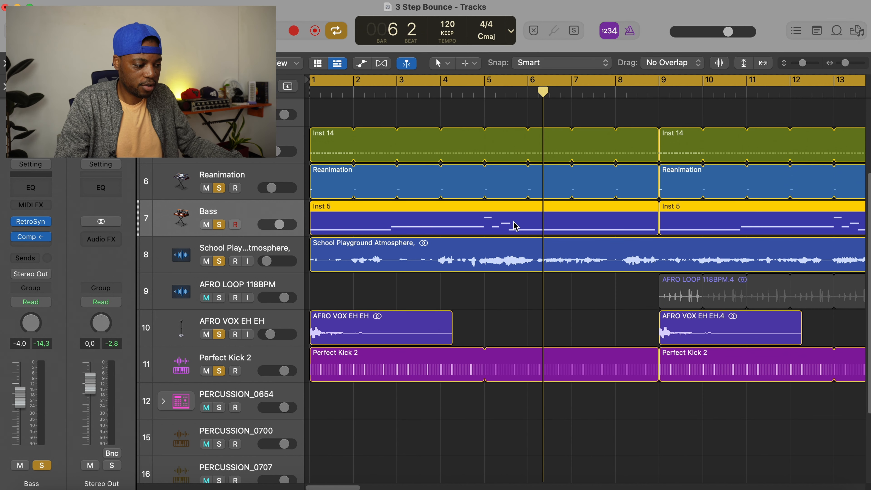
# Set the cycle range to run from bar 9 to bar 17, where the AFRO LOOP region plays
pyautogui.hscroll(10, 516, 227)
pyautogui.click(456, 84)
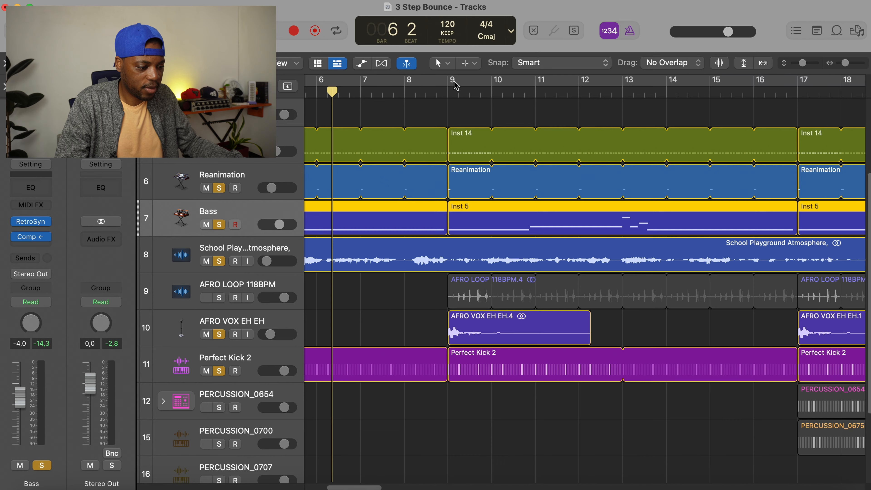
pyautogui.hscroll(2, 445, 287)
pyautogui.scroll(1, 445, 286)
pyautogui.hscroll(1, 471, 231)
pyautogui.scroll(1, 471, 231)
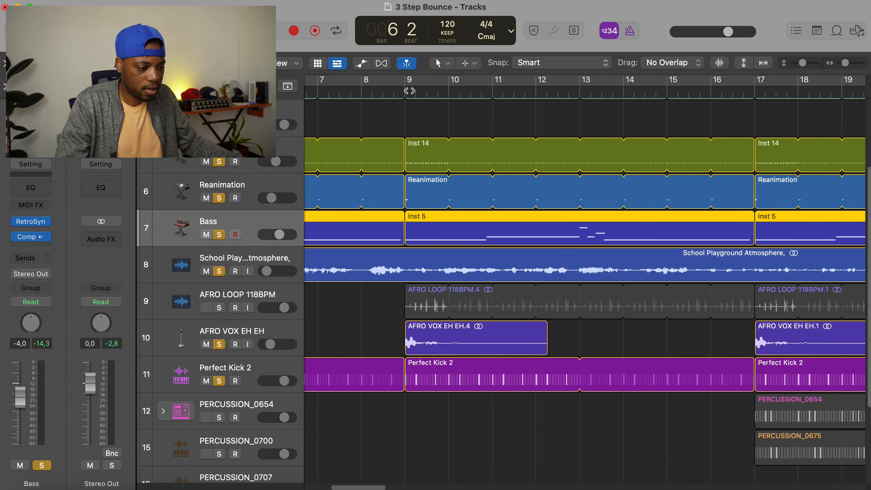
pyautogui.moveTo(410, 88); pyautogui.dragTo(757, 79)
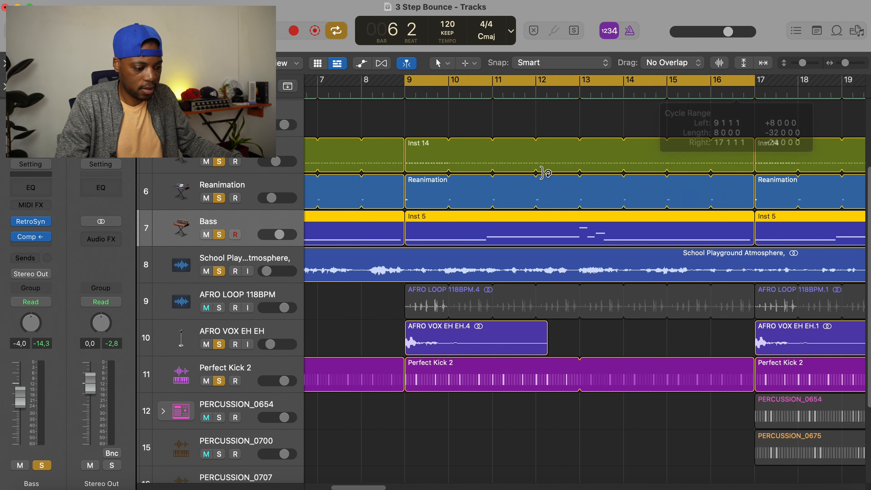
# Solo the AFRO LOOP 118BPM track, play it with the other soloed tracks from bar 9, and narrow the track headers
pyautogui.click(206, 308)
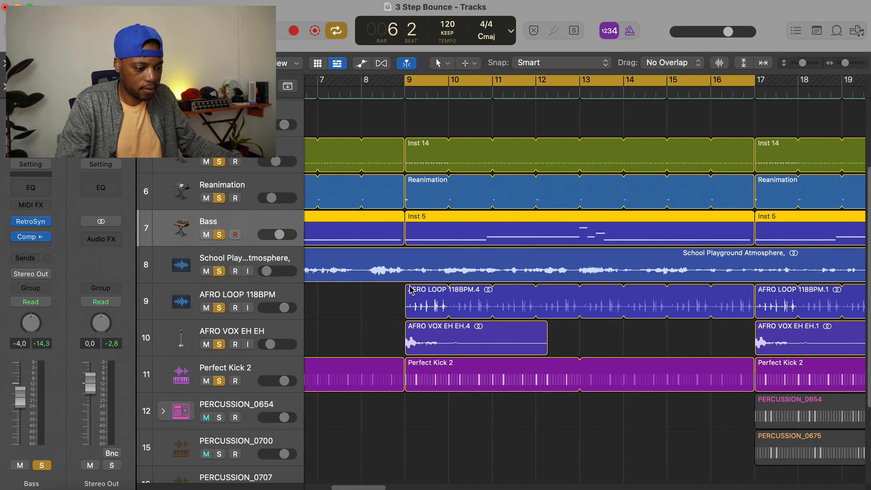
pyautogui.press('space')
pyautogui.click(291, 292)
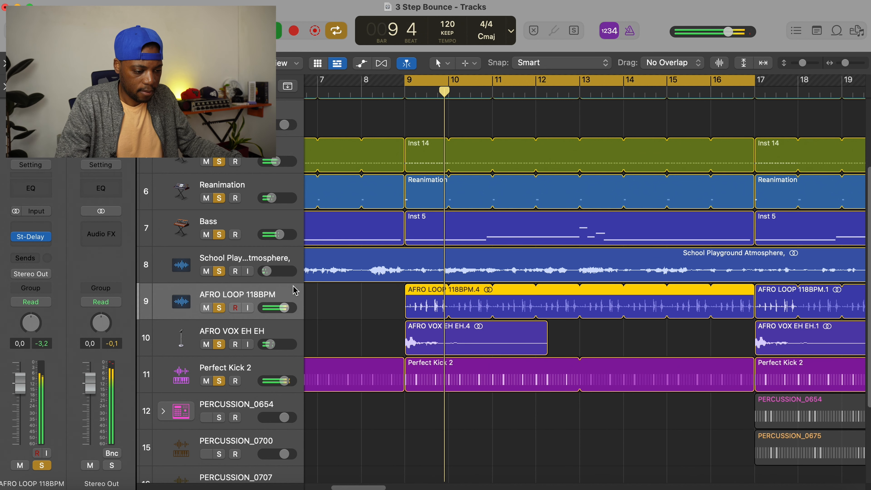
pyautogui.moveTo(303, 284); pyautogui.dragTo(256, 282)
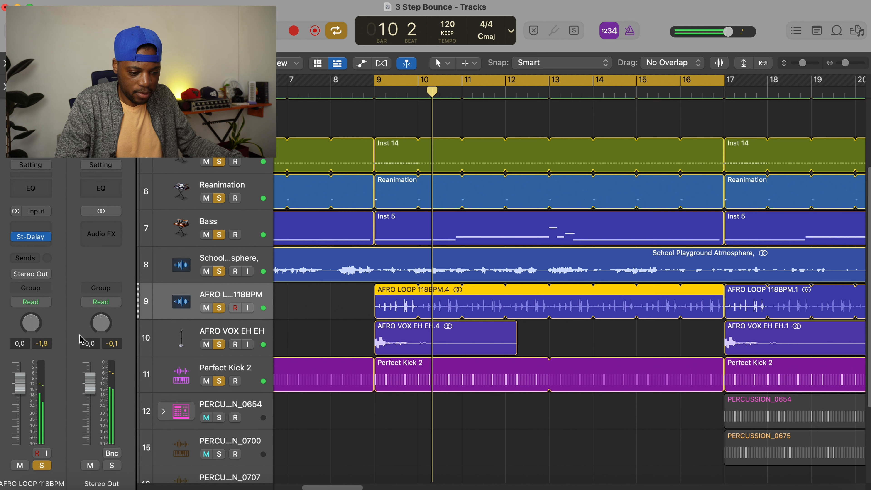
# Lower the AFRO LOOP 118BPM track's volume to -11.4 dB during playback
pyautogui.press('space')
pyautogui.moveTo(23, 384); pyautogui.dragTo(28, 438)
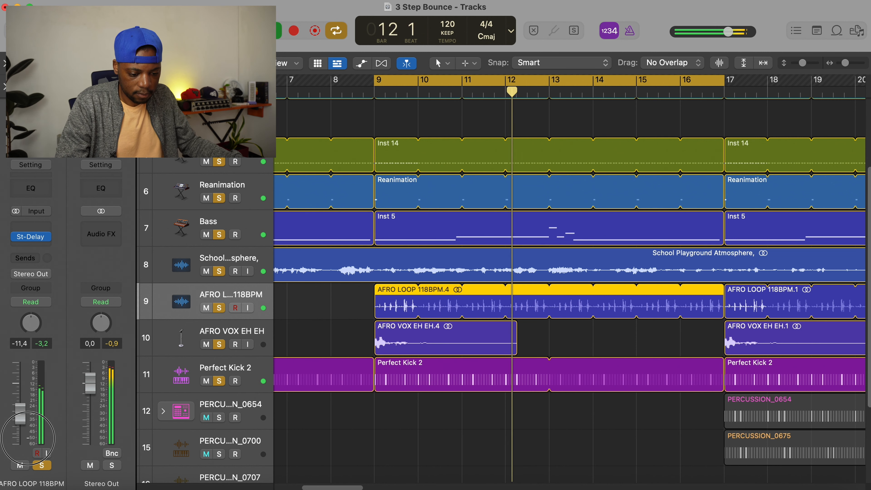
# Set the cycle range to run from bar 17 to bar 24, where the percussion regions start
pyautogui.hscroll(8, 524, 253)
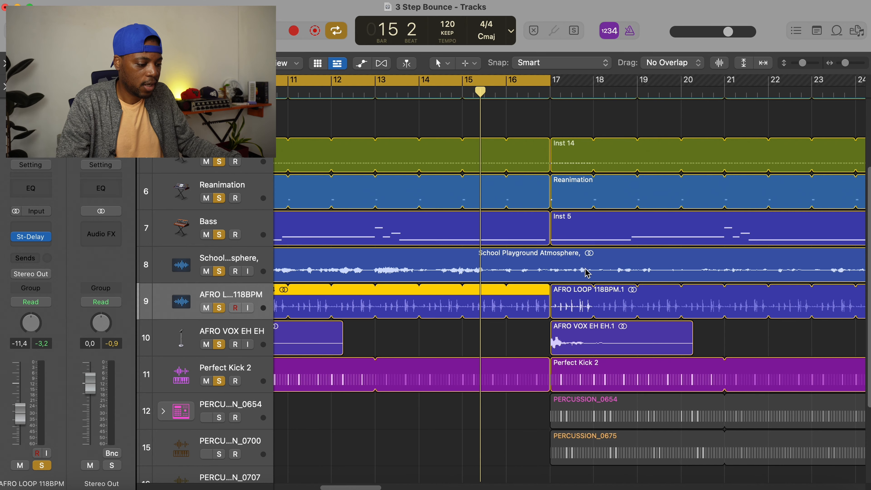
pyautogui.scroll(-5, 587, 273)
pyautogui.hscroll(5, 549, 302)
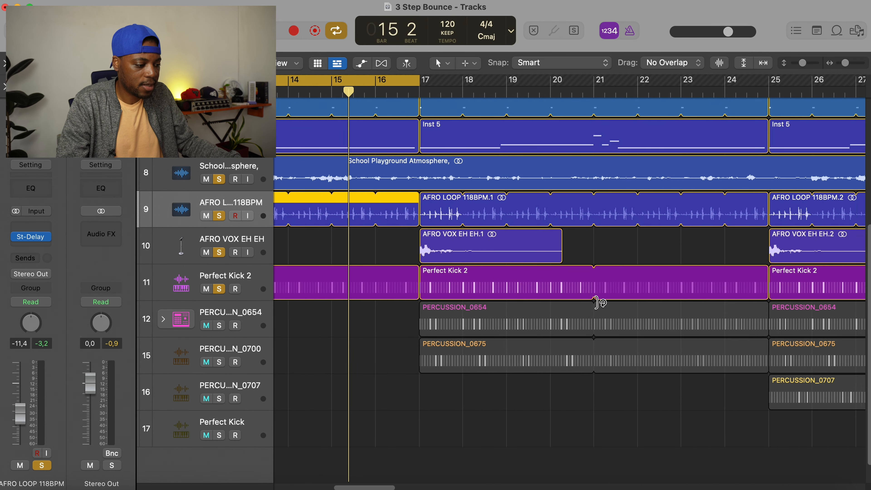
pyautogui.hscroll(2, 599, 302)
pyautogui.scroll(1, 599, 302)
pyautogui.moveTo(390, 86); pyautogui.dragTo(706, 89)
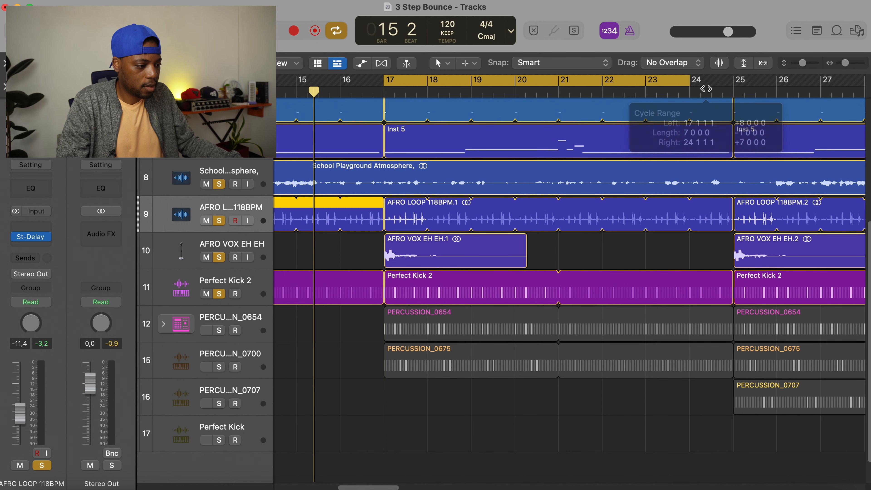
# Set the cycle range to run from bar 25 to bar 33, where the PERCUSSION_0707 region joins
pyautogui.hscroll(5, 618, 88)
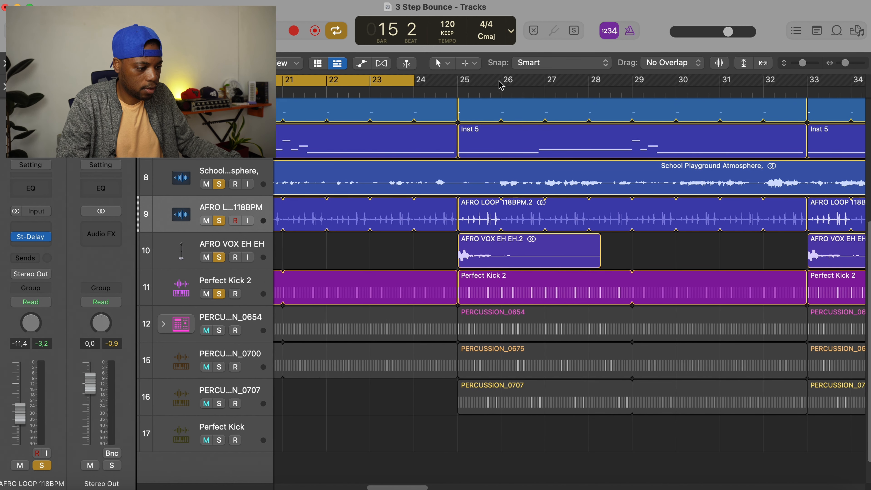
pyautogui.hscroll(2, 503, 85)
pyautogui.scroll(1, 503, 86)
pyautogui.moveTo(442, 87); pyautogui.dragTo(786, 83)
pyautogui.scroll(-2, 588, 162)
pyautogui.hscroll(1, 588, 162)
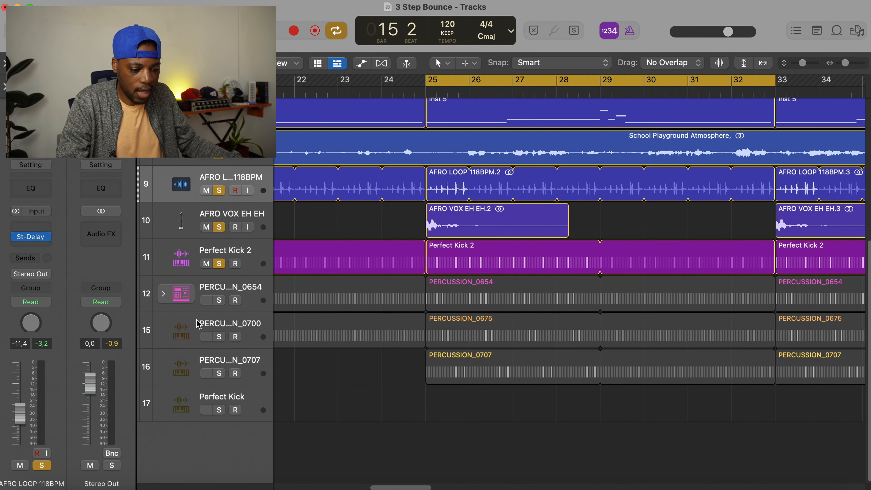
# Solo the PERCUSSION_0654 track and lower its volume to -24.5 dB during playback
pyautogui.click(220, 300)
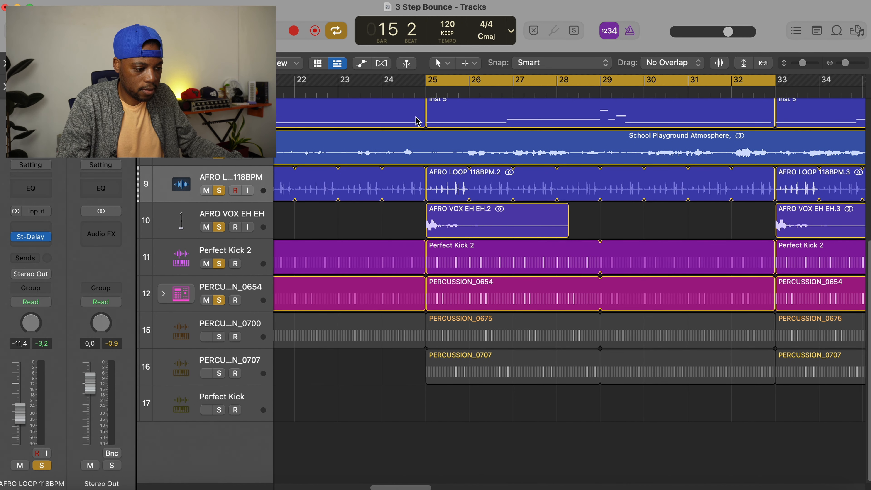
pyautogui.press('space')
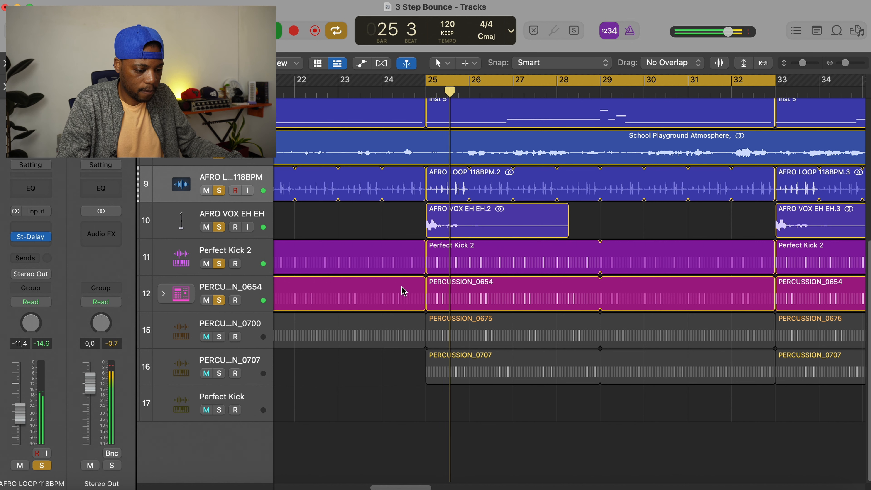
pyautogui.click(245, 253)
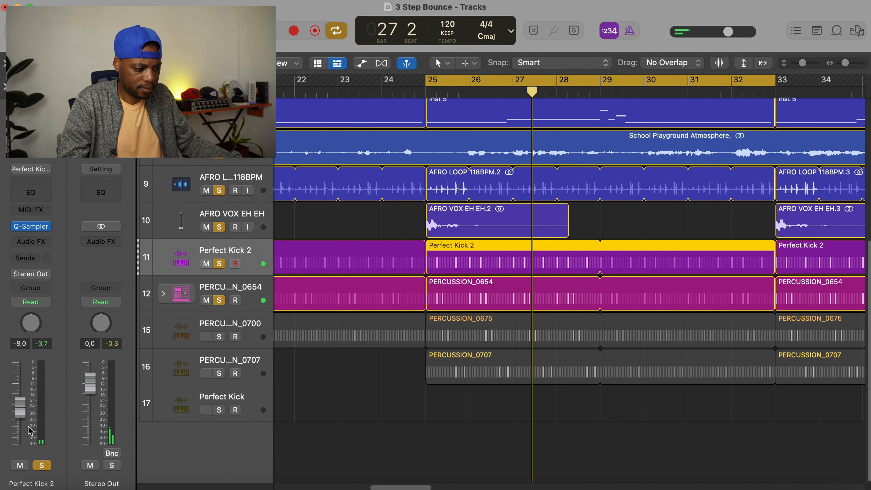
pyautogui.click(333, 229)
pyautogui.click(257, 257)
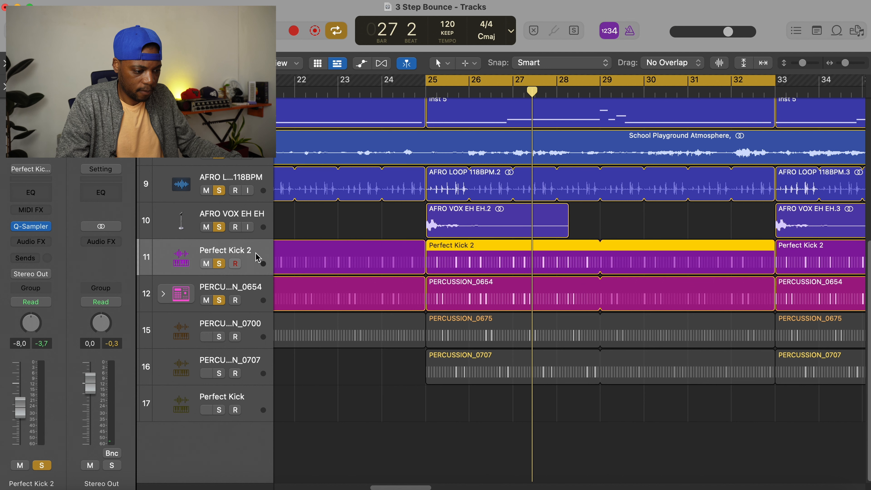
pyautogui.click(254, 299)
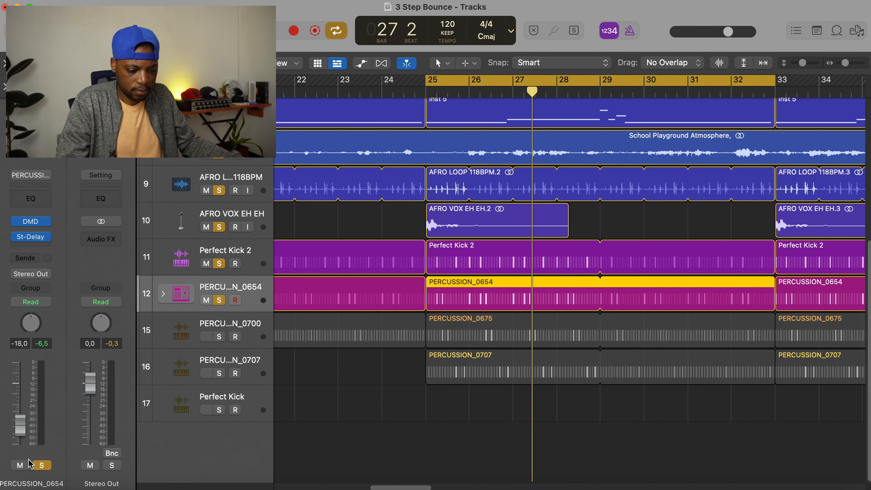
pyautogui.press('space')
pyautogui.moveTo(20, 425); pyautogui.dragTo(20, 428)
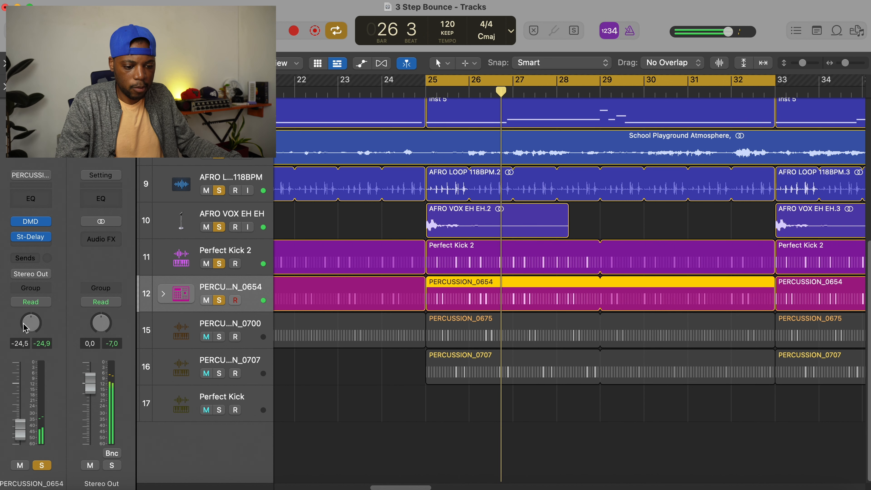
# Switch PERCUSSION_0654 to Stereo Pan, pan it to +21, and lower its volume to -26.0 dB
pyautogui.rightClick(30, 326)
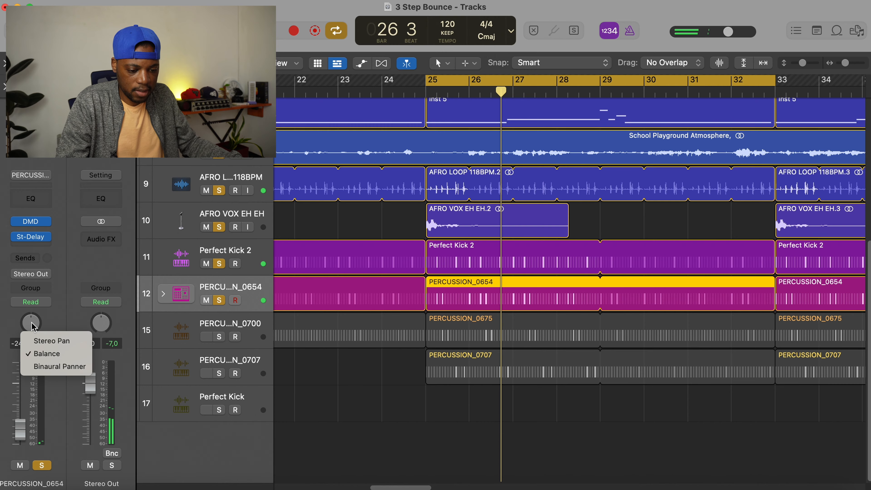
pyautogui.click(50, 340)
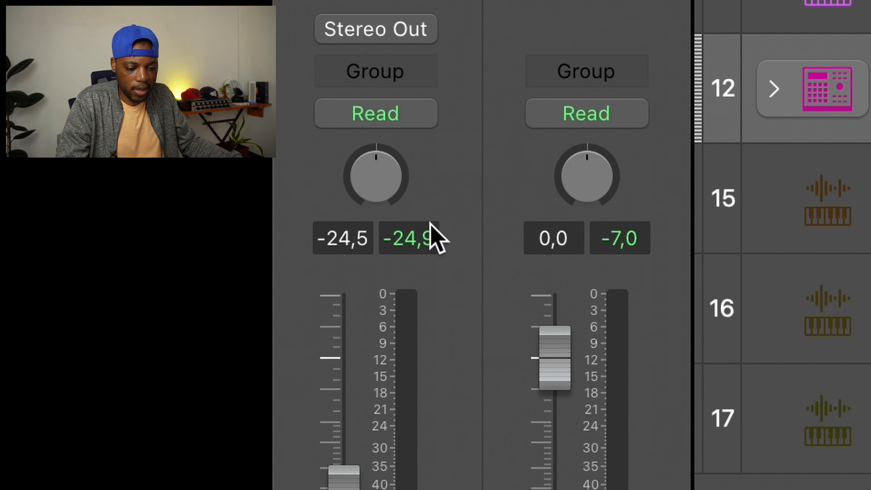
pyautogui.moveTo(369, 185); pyautogui.dragTo(390, 113)
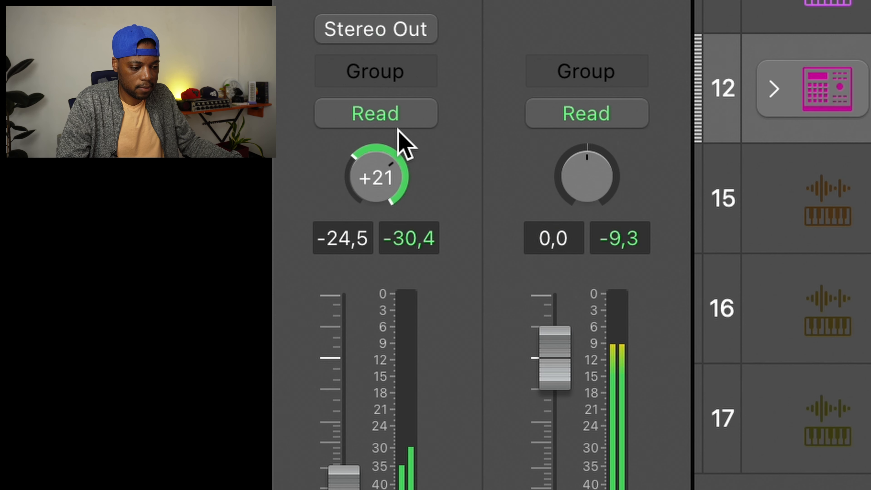
pyautogui.moveTo(343, 479); pyautogui.dragTo(343, 484)
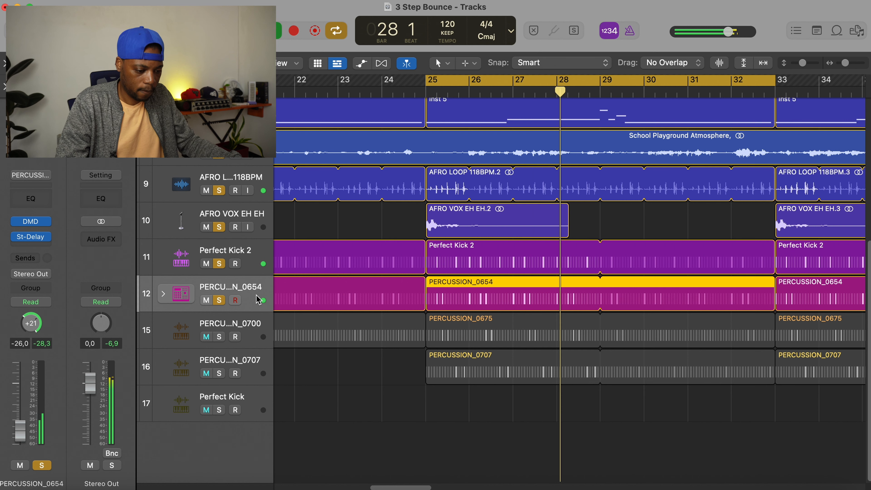
# Solo the PERCUSSION_0700 track and lower its volume to -7.0 dB during playback
pyautogui.click(219, 337)
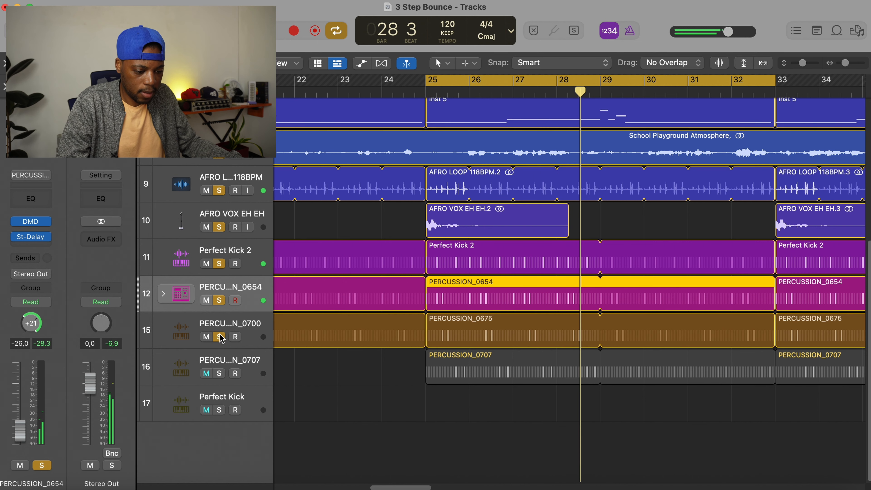
pyautogui.click(259, 320)
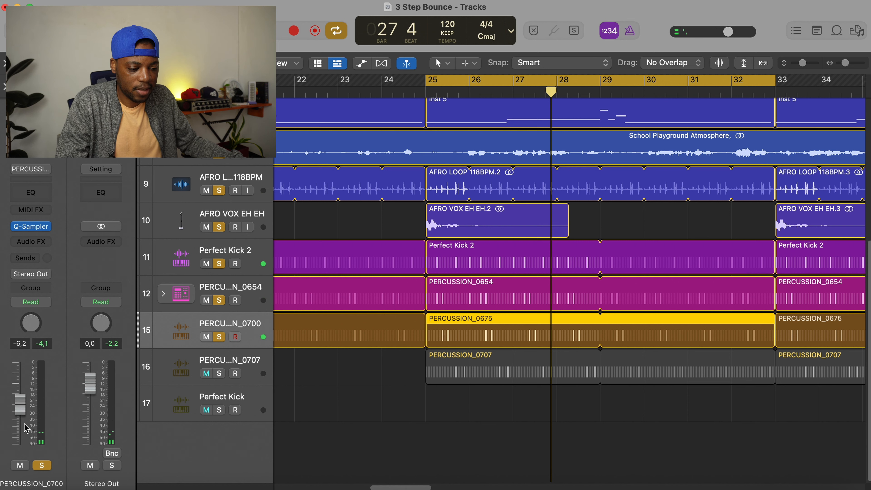
pyautogui.press('space')
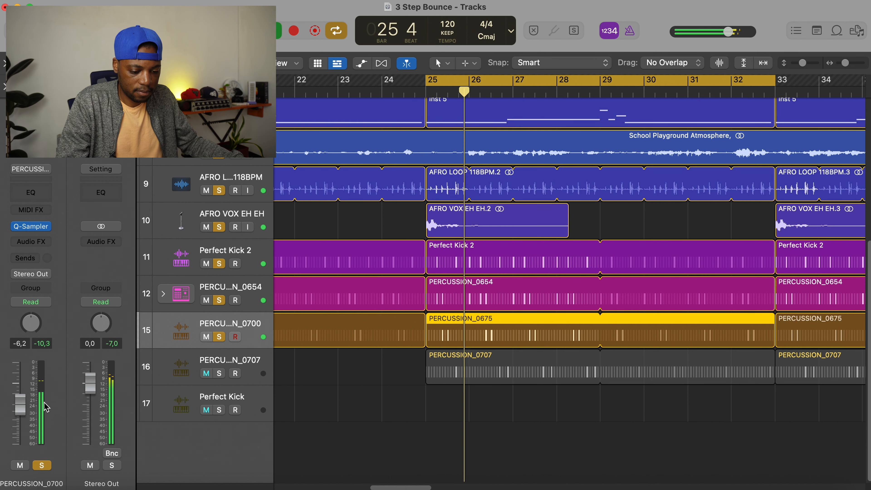
pyautogui.moveTo(20, 406); pyautogui.dragTo(24, 410)
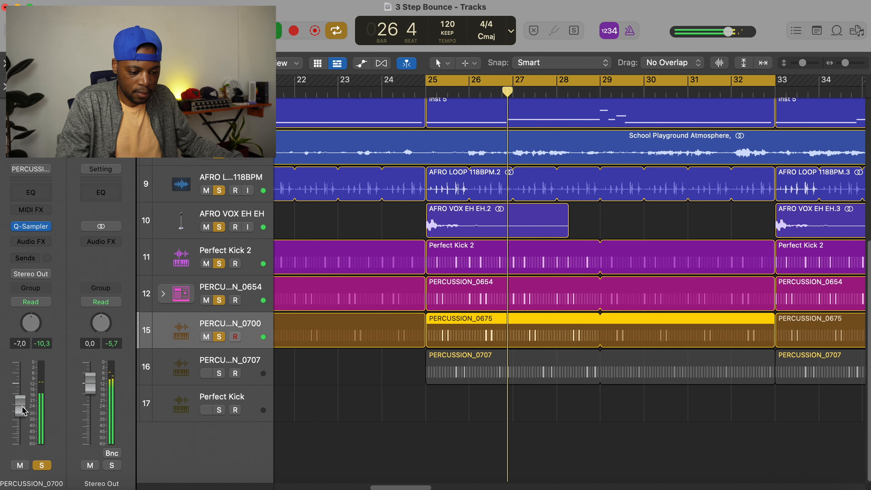
# Add a Channel EQ to PERCUSSION_0700 with a 75 Hz low cut and a +2.7 dB boost at 800 Hz
pyautogui.click(42, 196)
pyautogui.moveTo(484, 160); pyautogui.dragTo(423, 128)
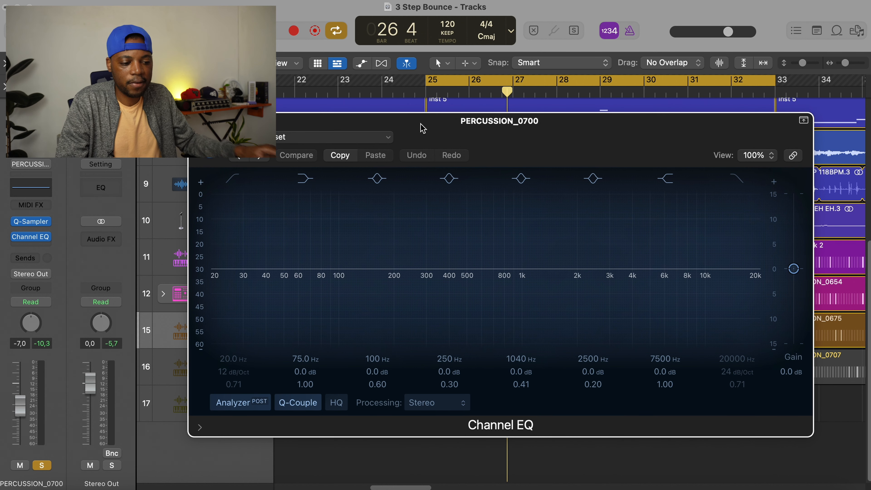
pyautogui.press('space')
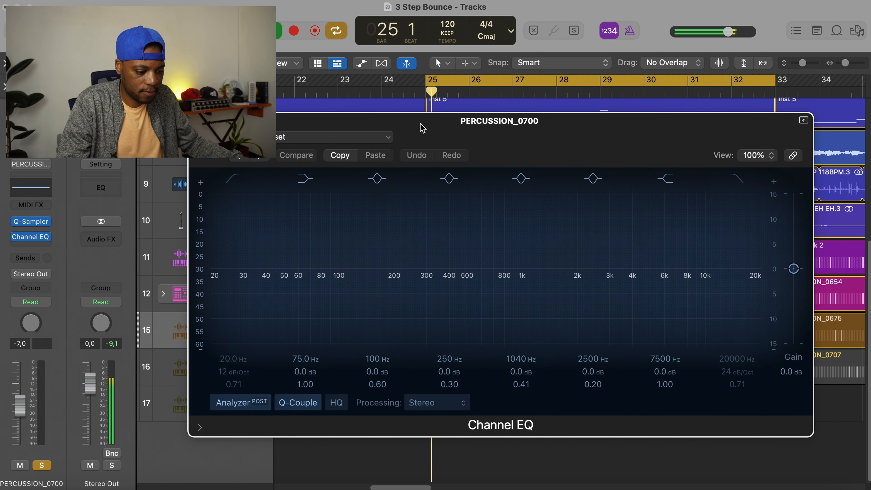
pyautogui.click(233, 179)
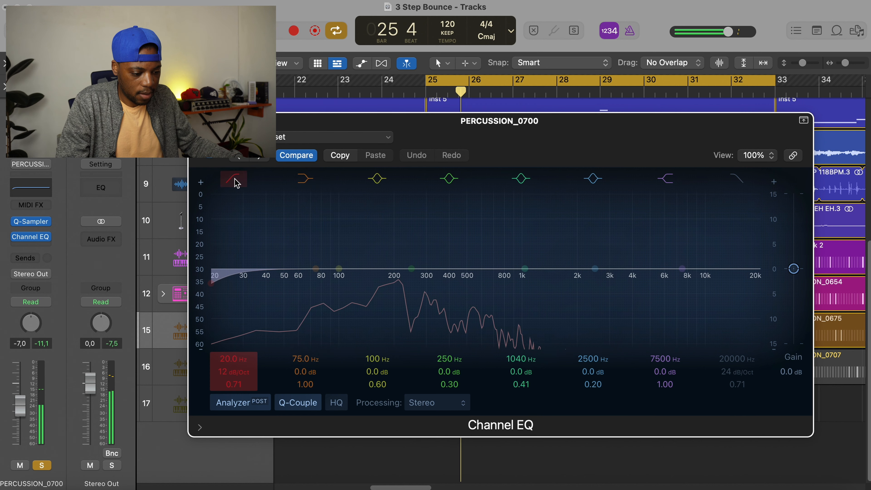
pyautogui.moveTo(228, 369); pyautogui.dragTo(228, 343)
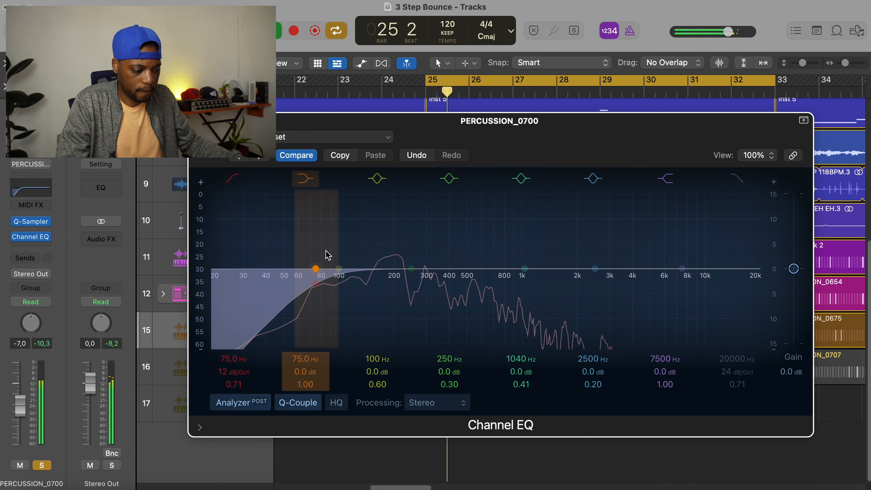
pyautogui.moveTo(525, 268); pyautogui.dragTo(504, 255)
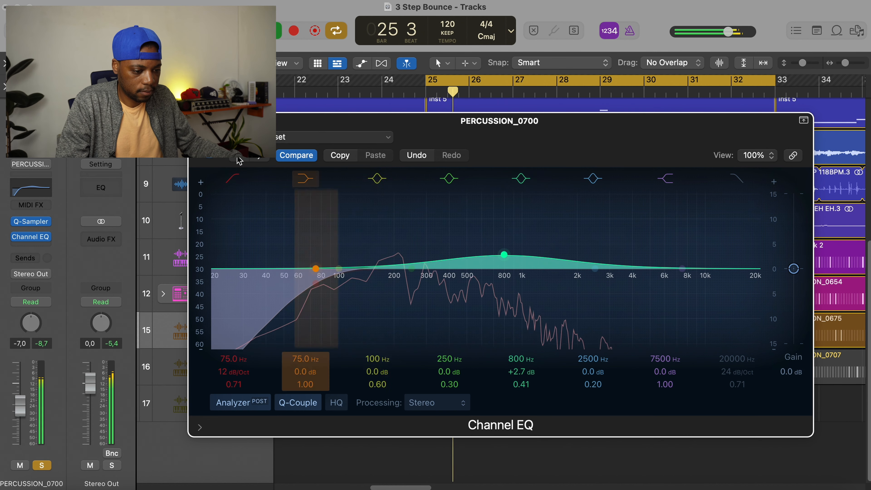
pyautogui.click(196, 120)
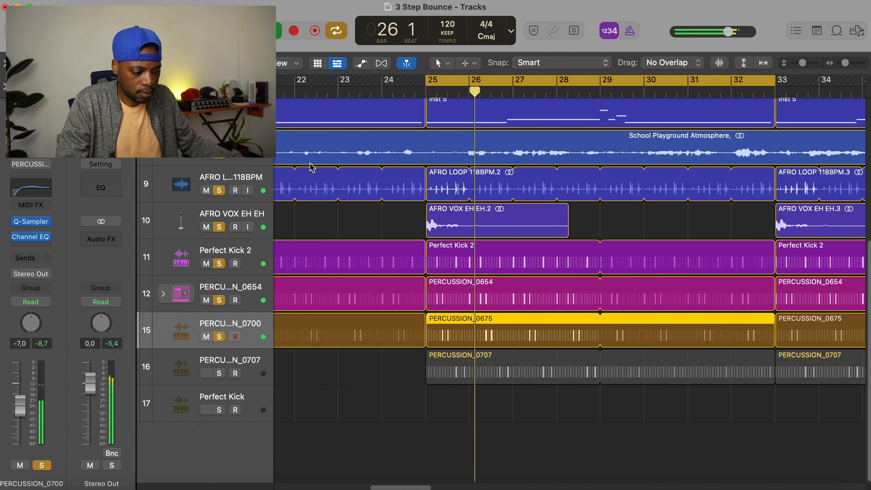
# Add a Channel EQ to PERCUSSION_0654 with a -6.0 dB high shelf at 2580 Hz, and raise the track's volume to -21.5 dB
pyautogui.click(248, 288)
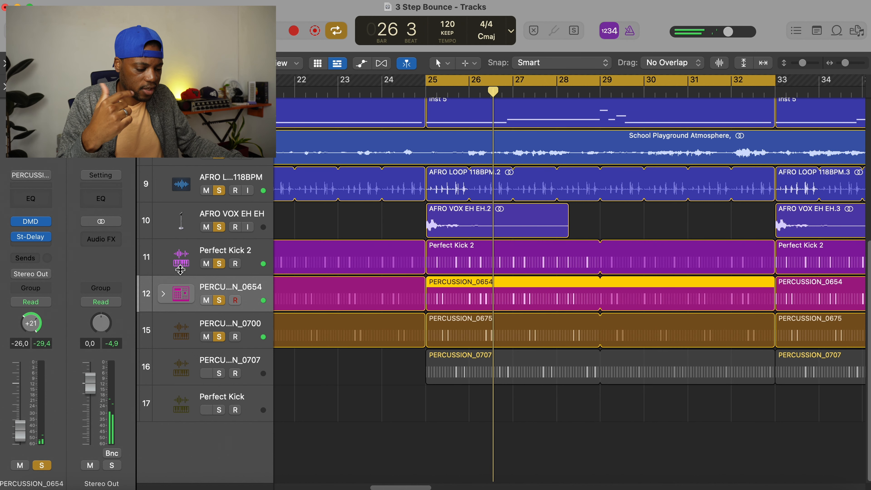
pyautogui.click(38, 202)
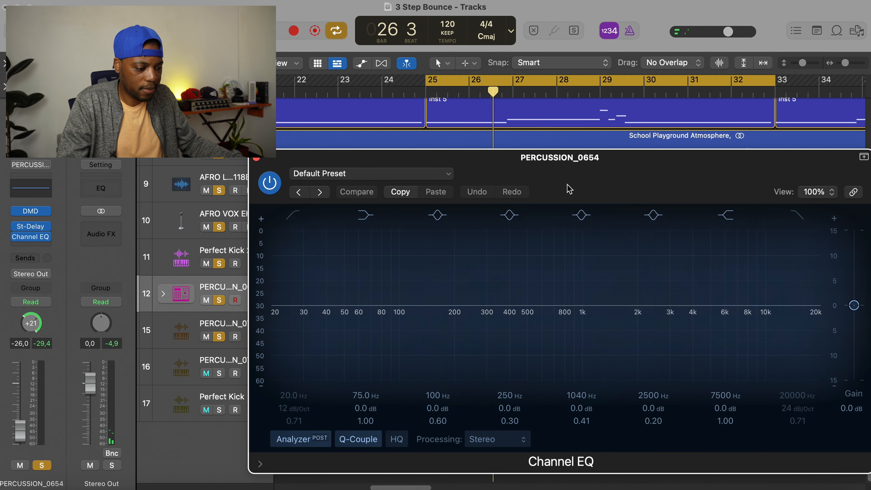
pyautogui.moveTo(617, 164); pyautogui.dragTo(569, 128)
pyautogui.press('space')
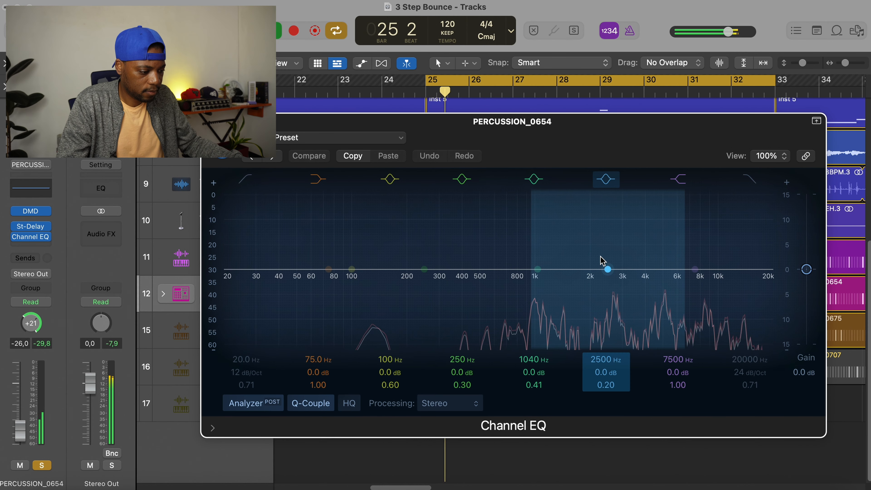
pyautogui.moveTo(696, 277); pyautogui.dragTo(611, 309)
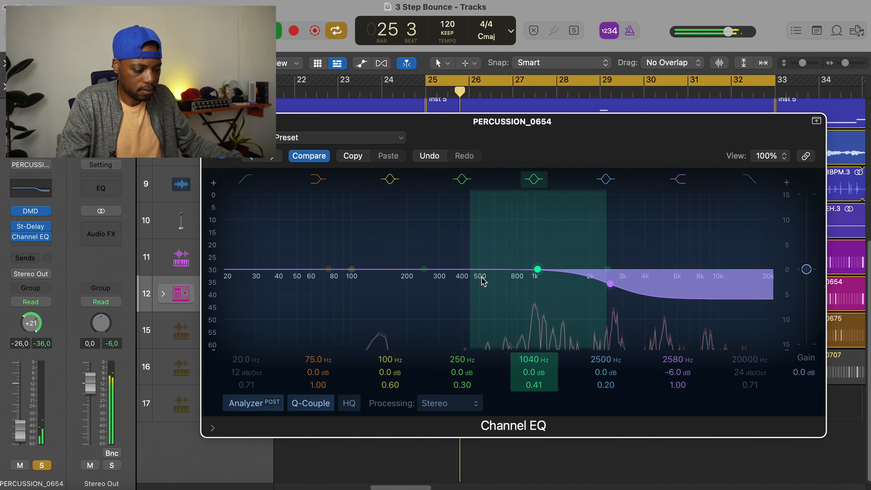
pyautogui.moveTo(20, 430); pyautogui.dragTo(22, 424)
pyautogui.click(210, 122)
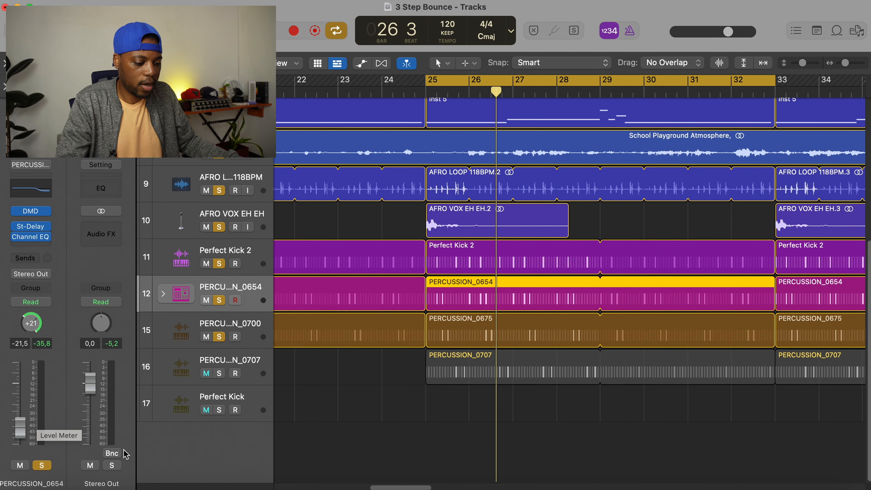
# Solo the PERCUSSION_0707 track and lower its volume to -11.4 dB during playback
pyautogui.click(220, 373)
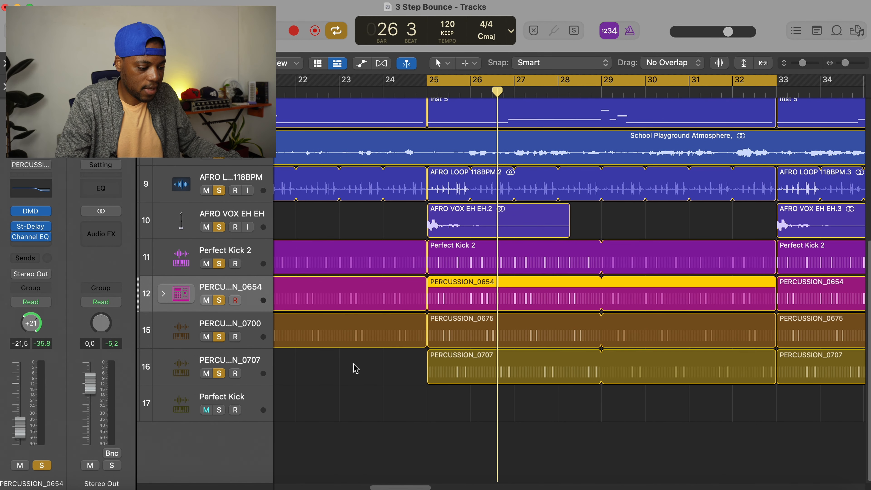
pyautogui.click(256, 359)
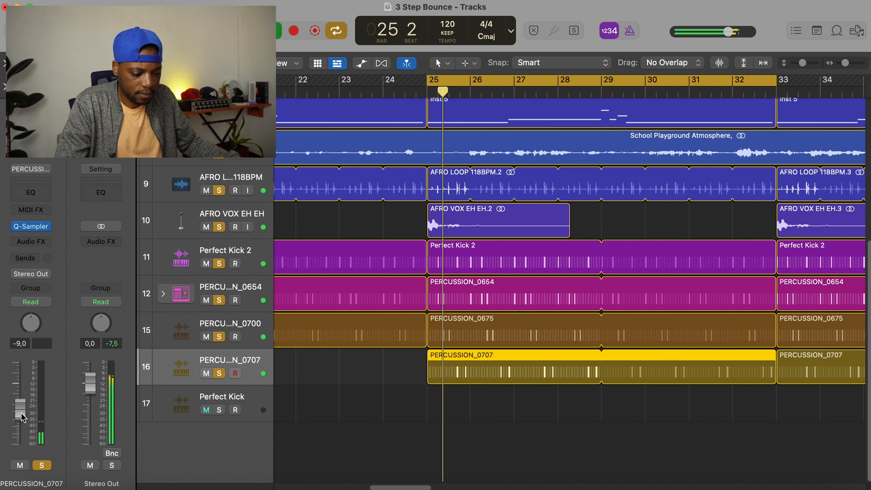
pyautogui.moveTo(23, 417); pyautogui.dragTo(21, 414)
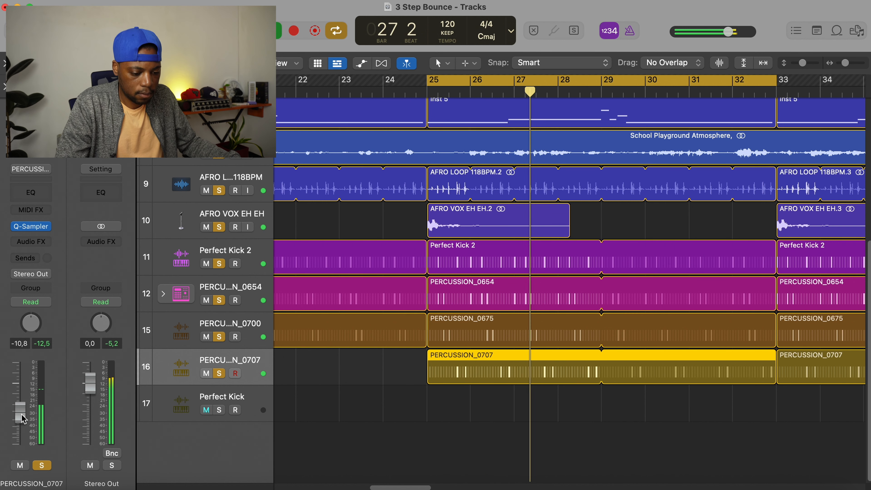
pyautogui.moveTo(22, 418); pyautogui.dragTo(22, 421)
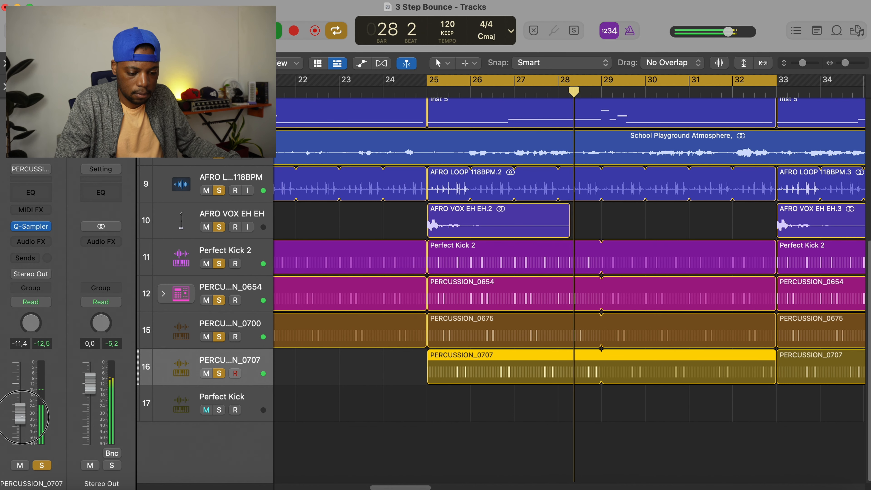
# Add a Channel EQ to PERCUSSION_0707 with a low cut at 36.4 Hz and resume playback
pyautogui.click(37, 194)
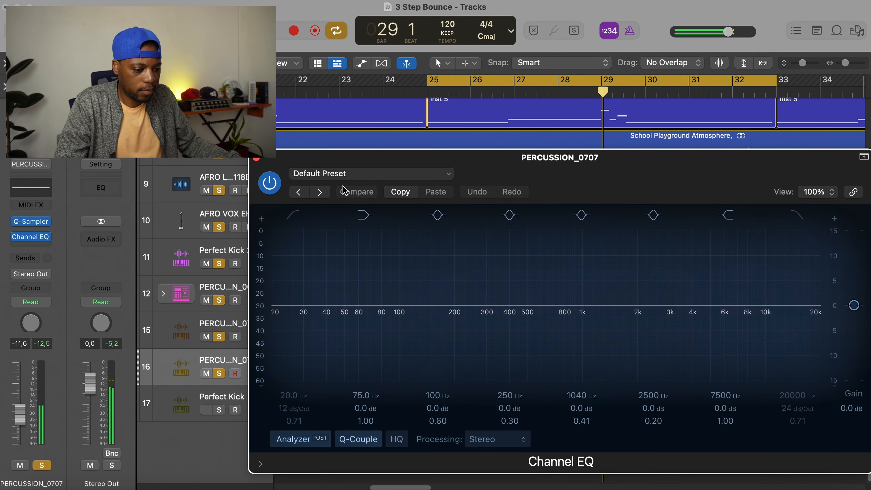
pyautogui.moveTo(517, 169); pyautogui.dragTo(456, 102)
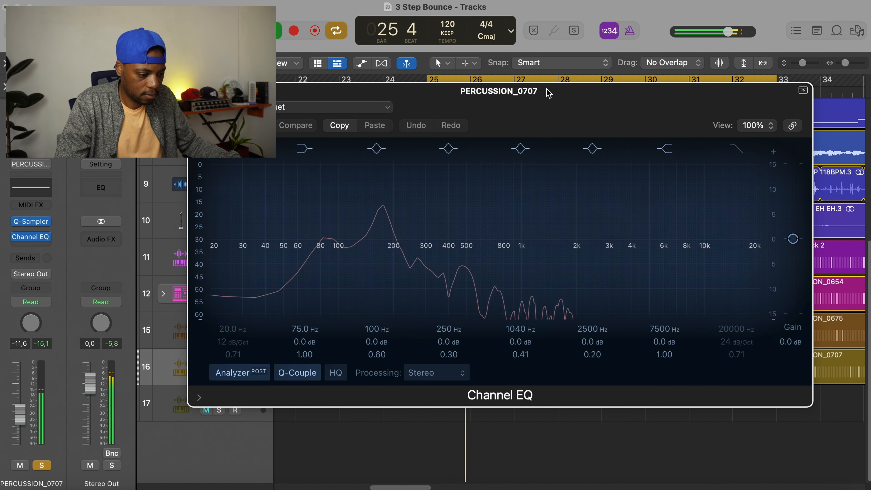
pyautogui.moveTo(232, 167); pyautogui.dragTo(248, 253)
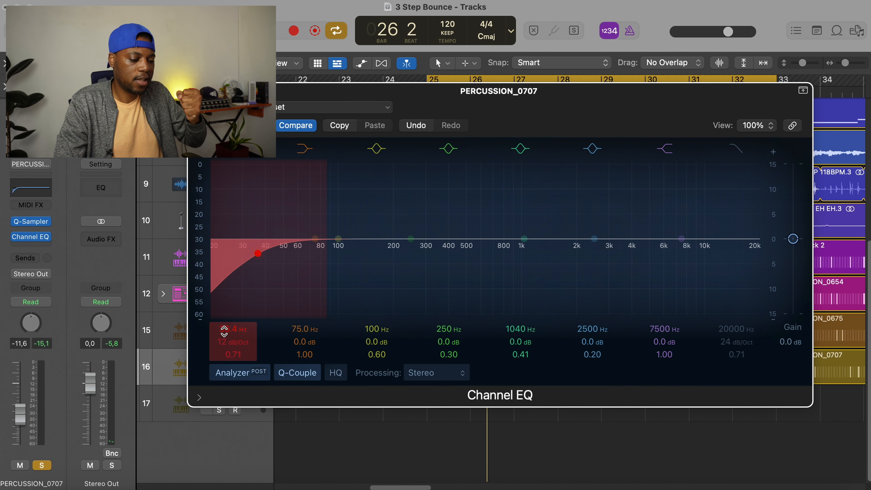
pyautogui.press('space')
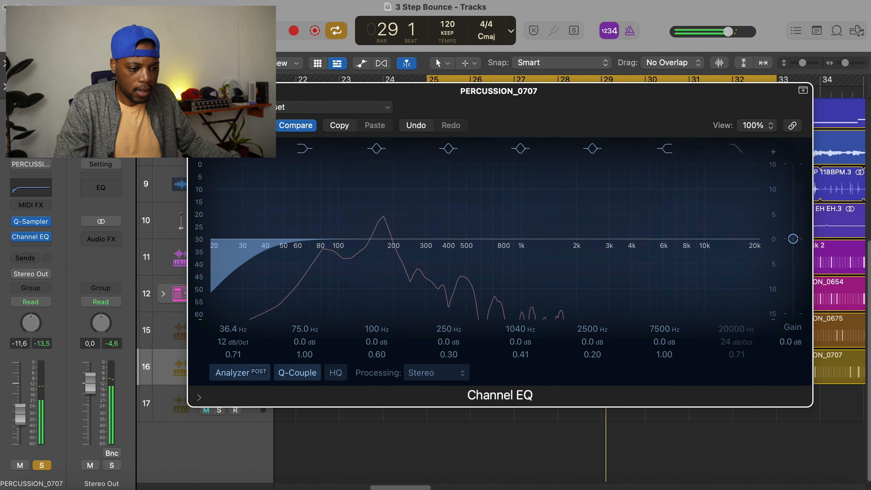
# Insert a Compressor after the Channel EQ on PERCUSSION_0707 and switch its model to Studio VCA
pyautogui.click(39, 240)
pyautogui.click(40, 244)
pyautogui.click(60, 290)
pyautogui.moveTo(562, 129); pyautogui.dragTo(540, 76)
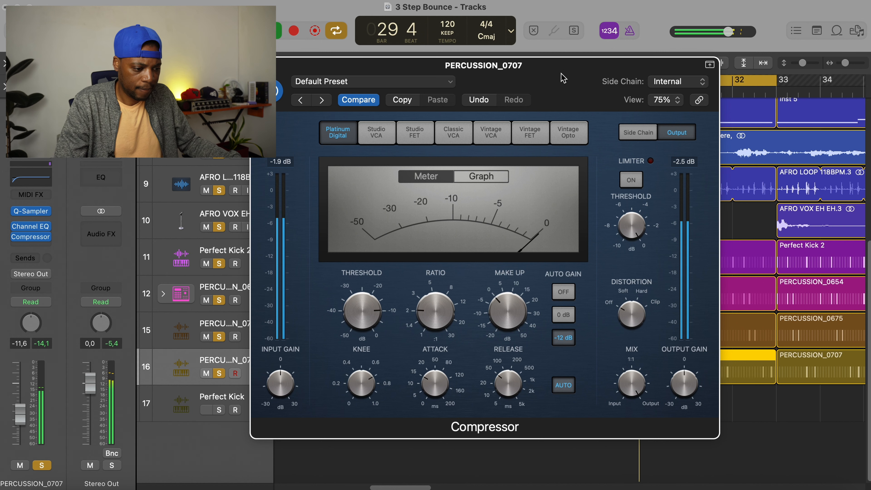
pyautogui.click(377, 134)
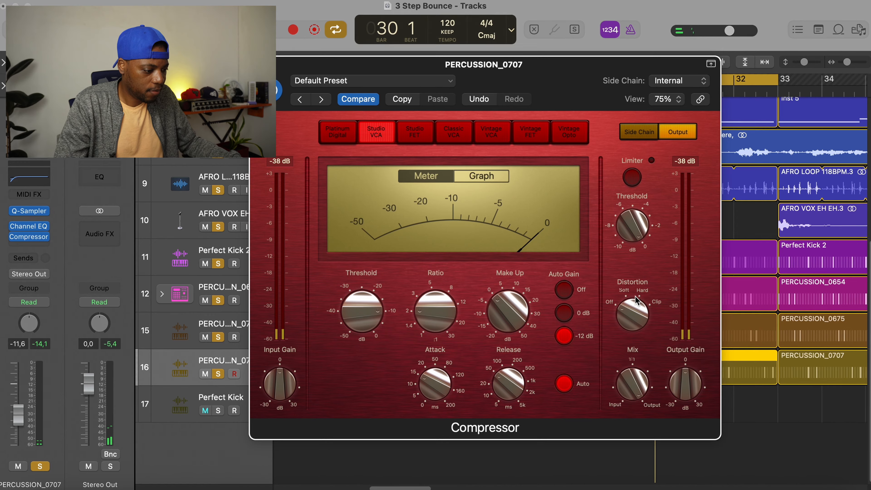
# Turn up the distortion on PERCUSSION_0707's Compressor, adjust its threshold during playback, and close the plug-in
pyautogui.moveTo(634, 311); pyautogui.dragTo(652, 290)
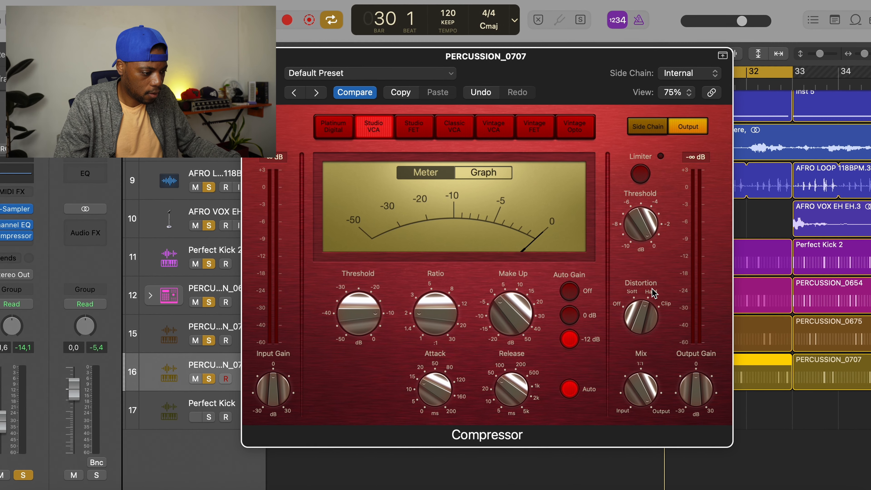
pyautogui.press('space')
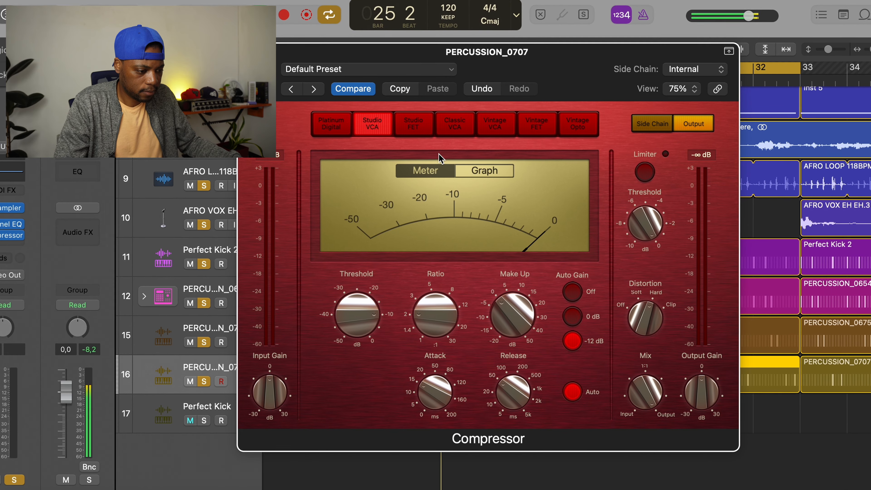
pyautogui.moveTo(367, 309); pyautogui.dragTo(346, 321)
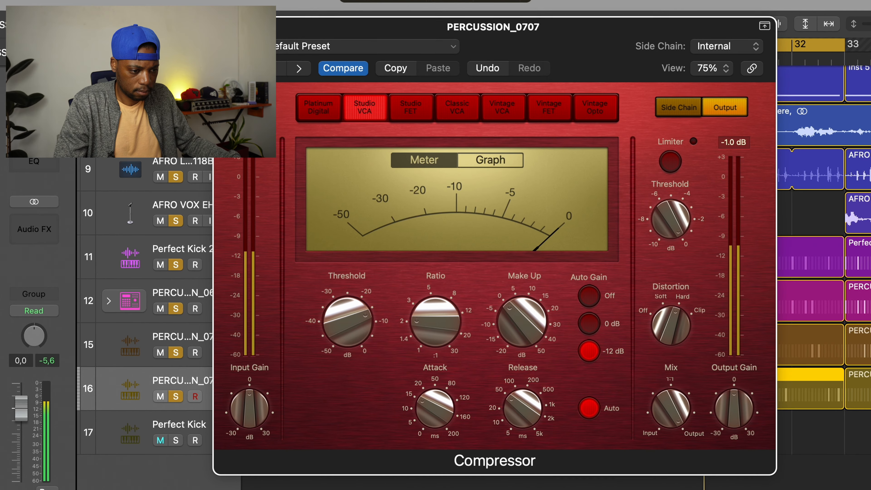
pyautogui.click(226, 28)
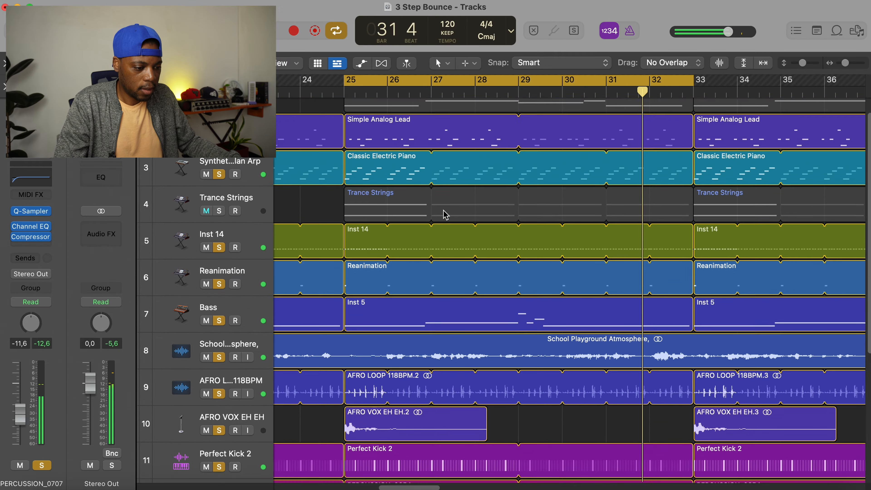
# Unmute the Trance Strings track and play it together with the other soloed tracks
pyautogui.scroll(1, 428, 221)
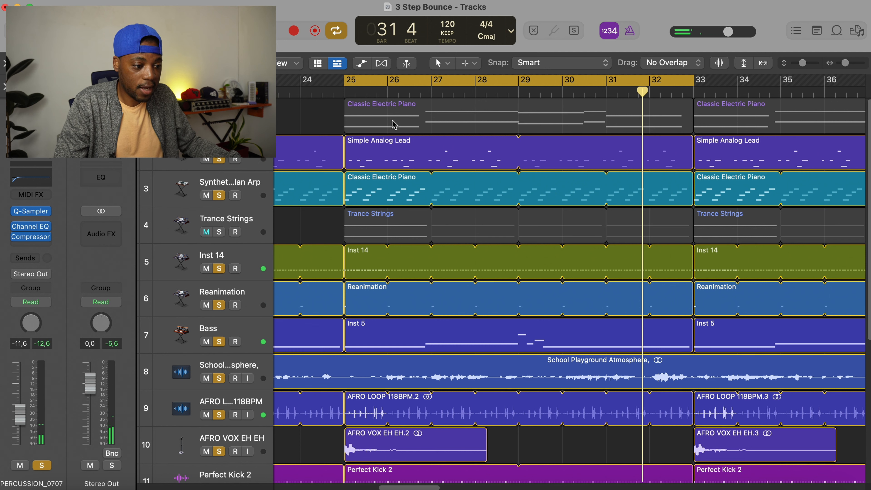
pyautogui.click(206, 232)
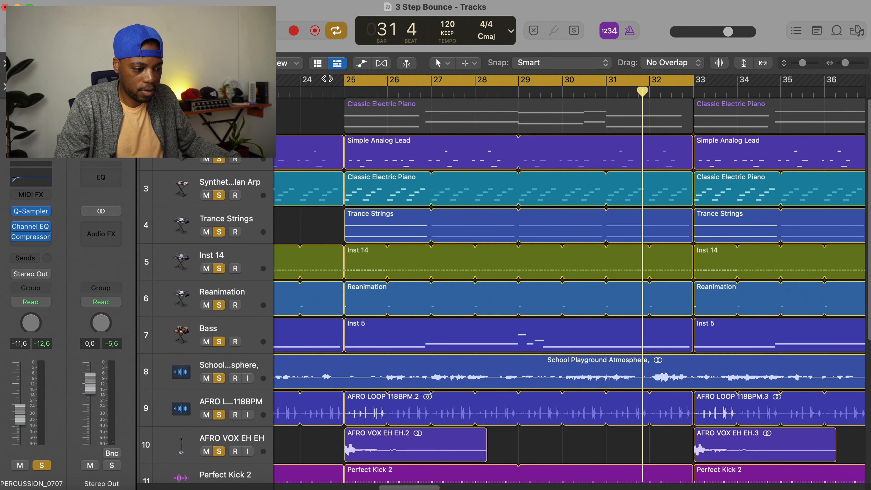
pyautogui.press('space')
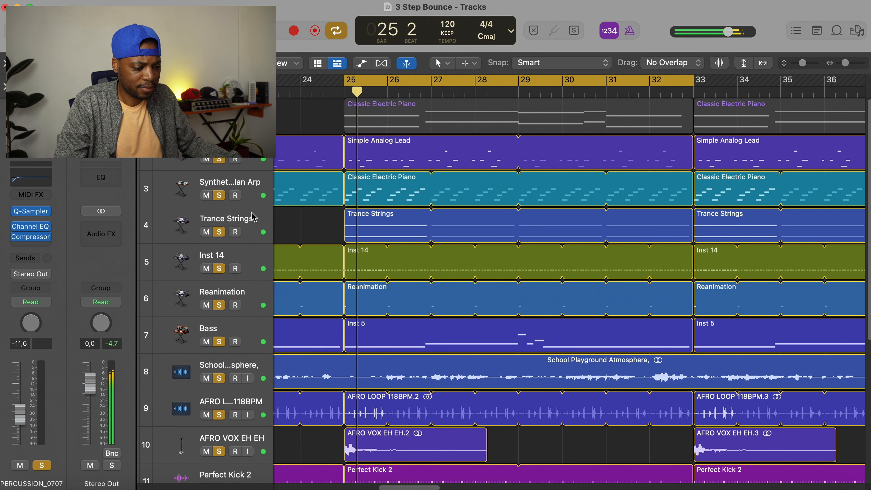
# Add a Channel EQ to Trance Strings with a -5.2 dB cut at 228 Hz
pyautogui.click(254, 216)
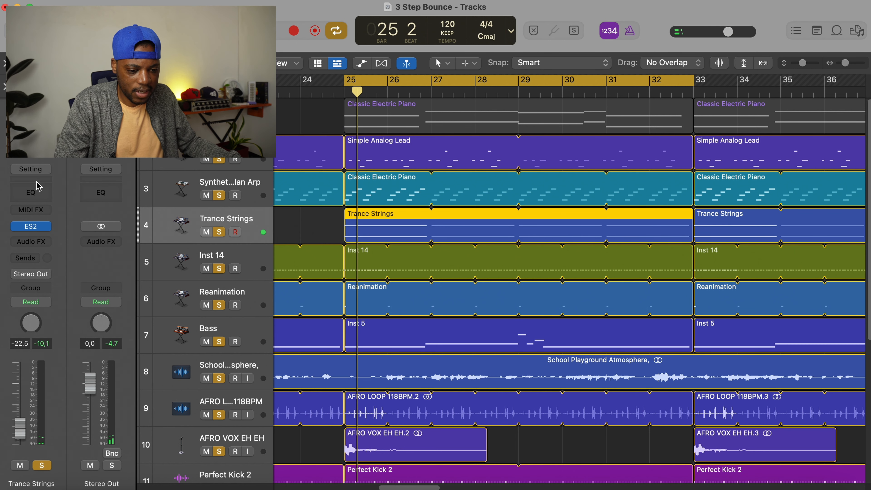
pyautogui.click(31, 191)
pyautogui.moveTo(541, 160); pyautogui.dragTo(478, 121)
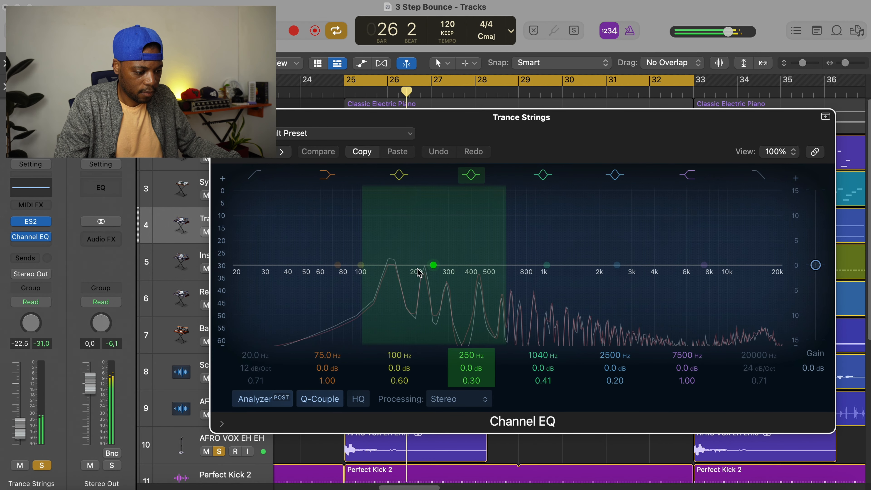
pyautogui.moveTo(433, 266); pyautogui.dragTo(426, 303)
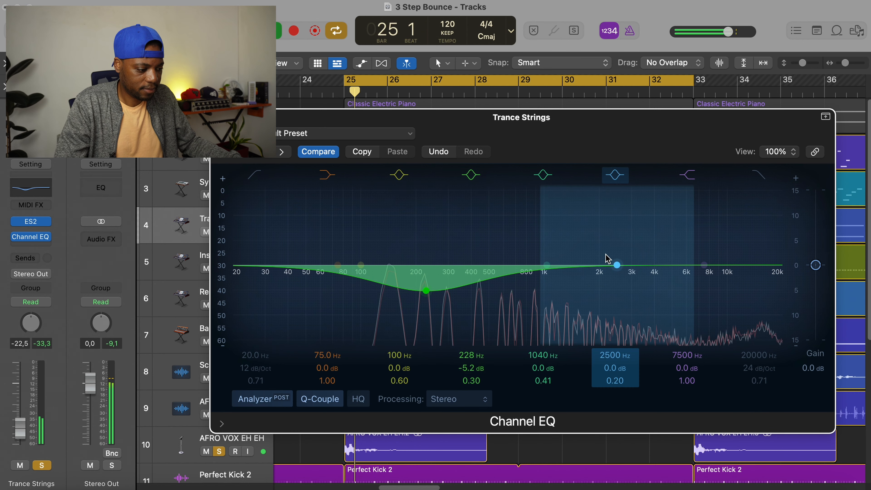
pyautogui.press('super+z')
pyautogui.press('super+w')
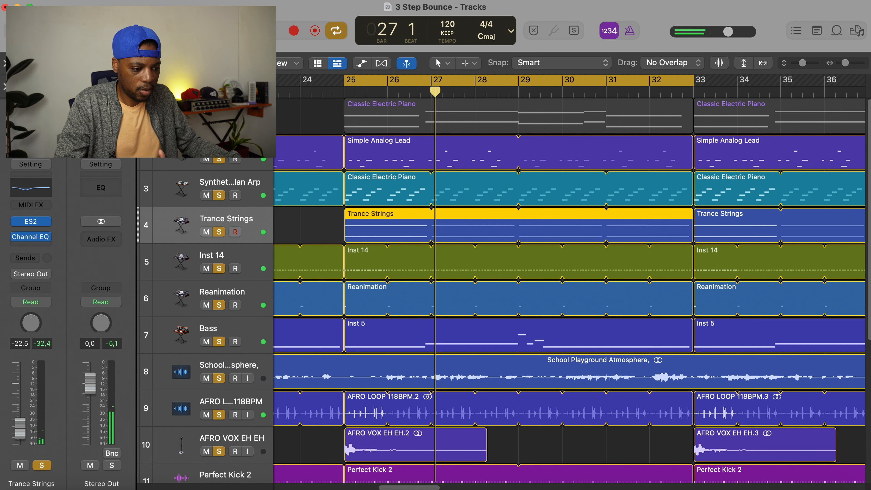
# Insert a dual mono Chorus on Trance Strings after the Channel EQ and play the mix
pyautogui.click(39, 245)
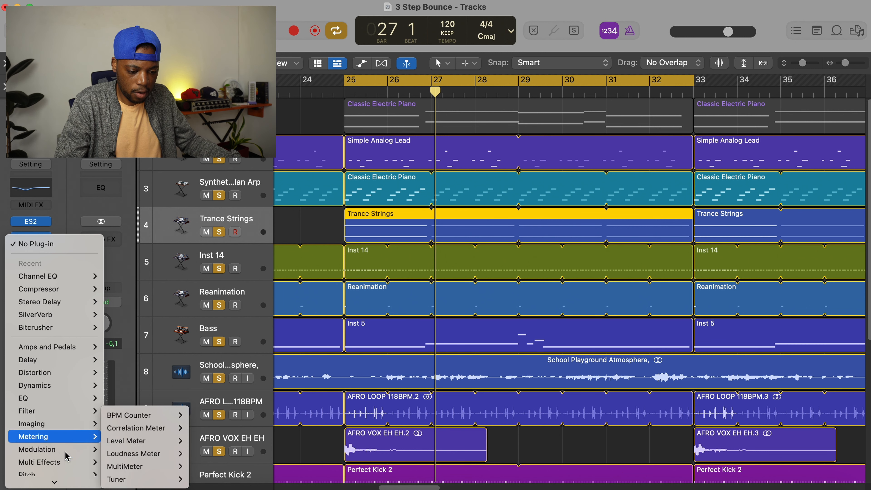
pyautogui.moveTo(68, 396)
pyautogui.moveTo(145, 393)
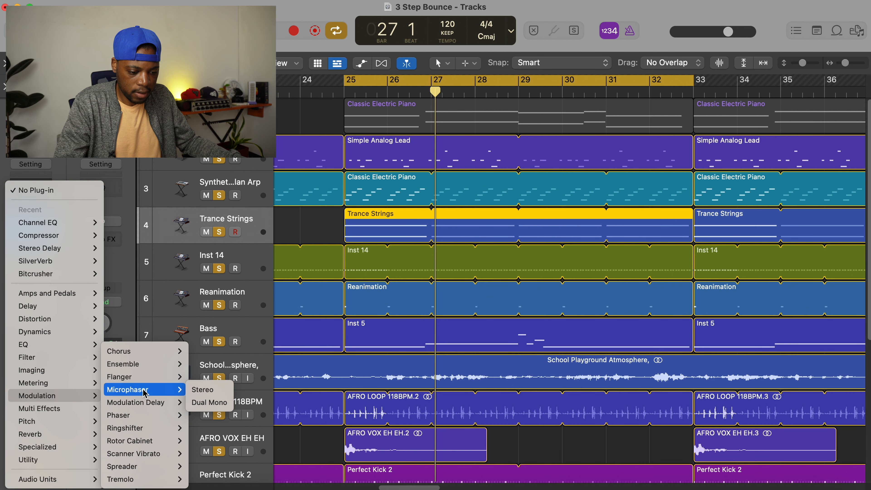
pyautogui.moveTo(151, 351)
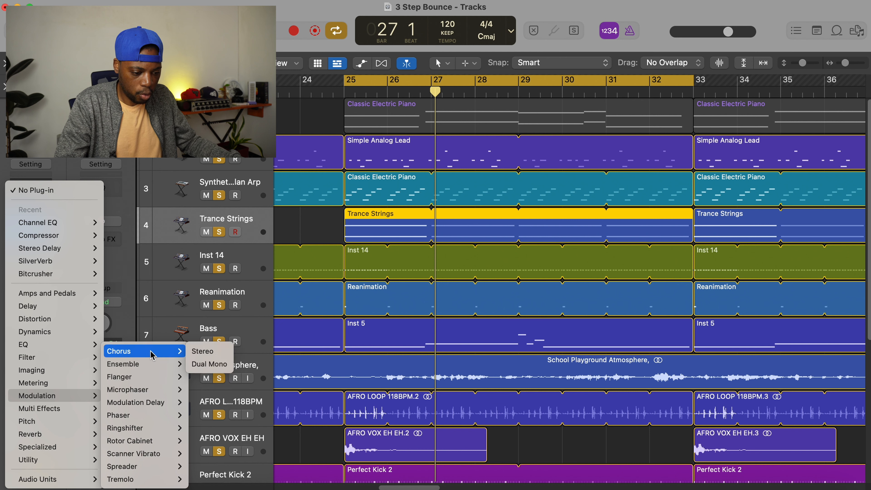
pyautogui.click(228, 364)
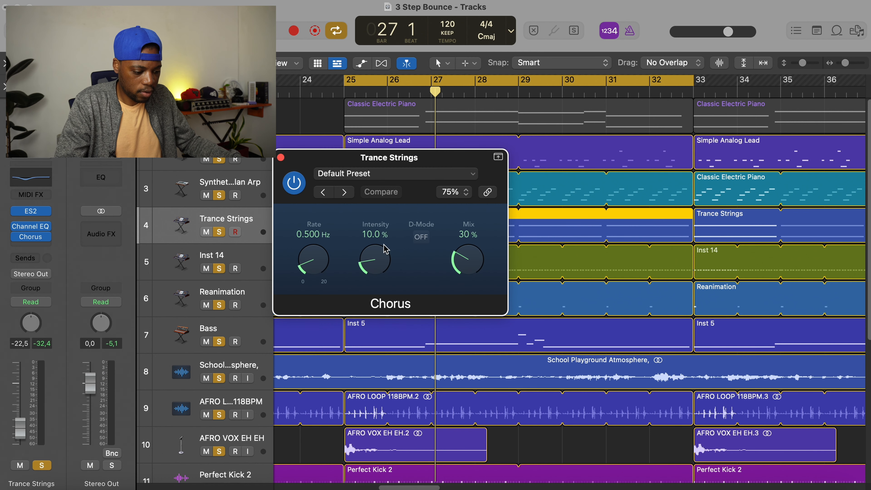
pyautogui.press('space')
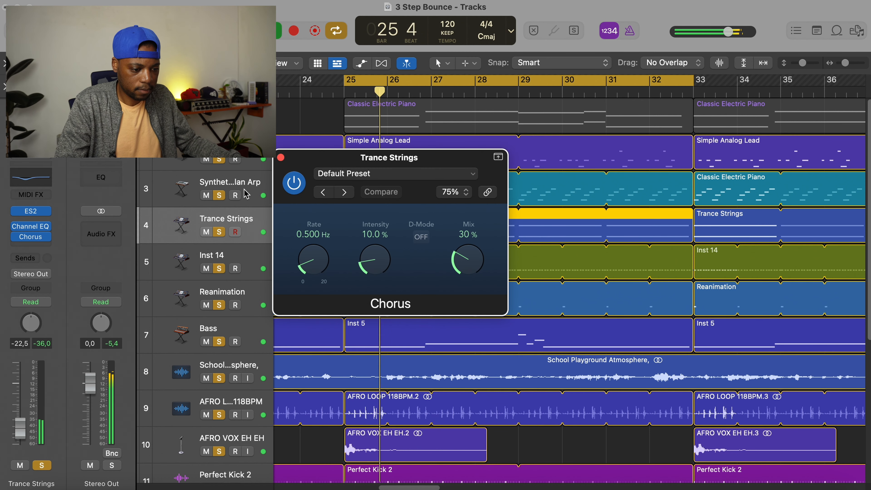
pyautogui.moveTo(319, 167); pyautogui.dragTo(403, 183)
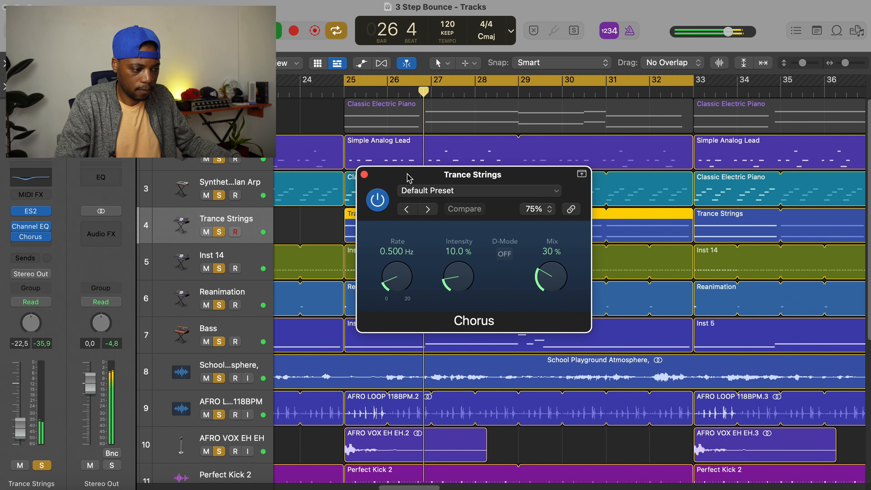
# Solo only the Trance Strings track and raise its Chorus mix to 74% during playback
pyautogui.click(245, 86)
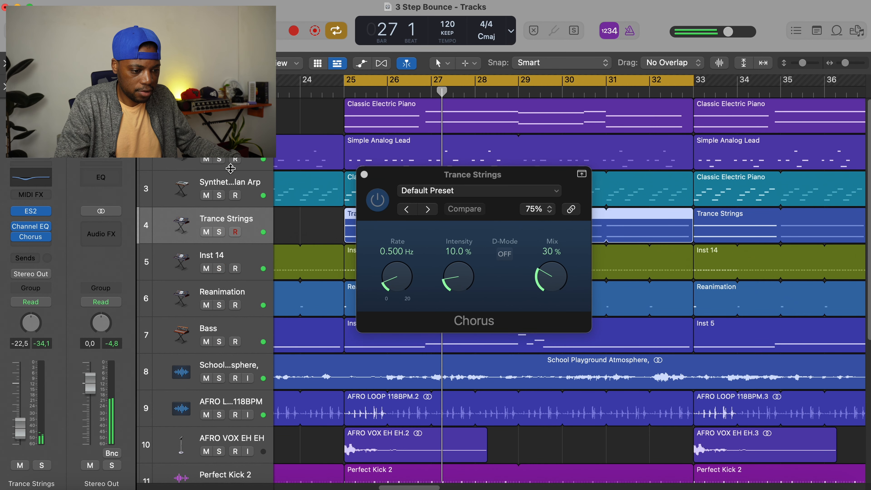
pyautogui.click(216, 232)
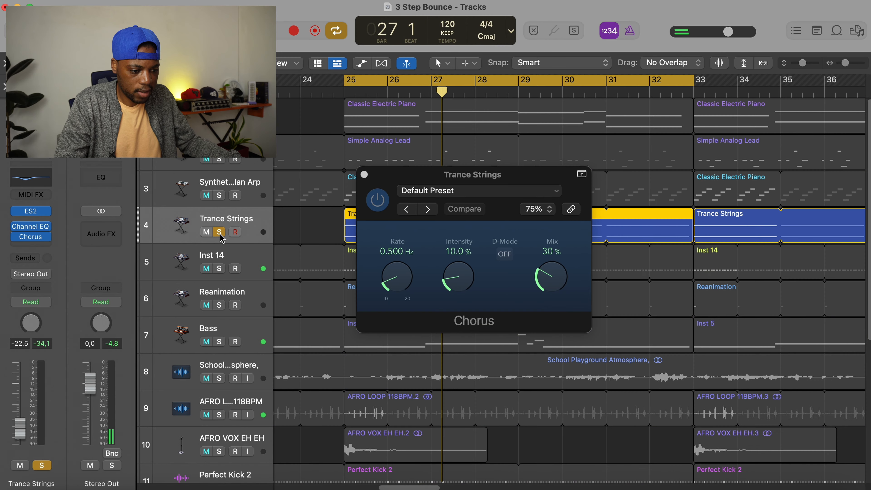
pyautogui.moveTo(692, 301); pyautogui.dragTo(754, 105)
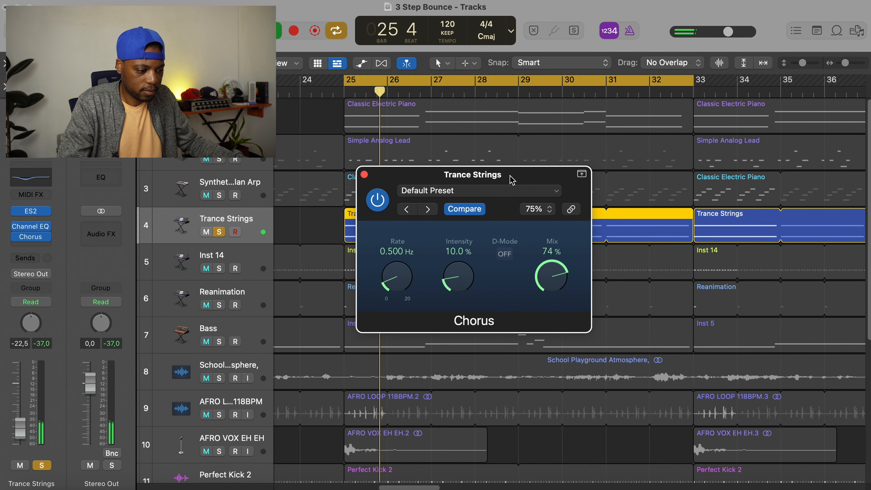
pyautogui.click(364, 175)
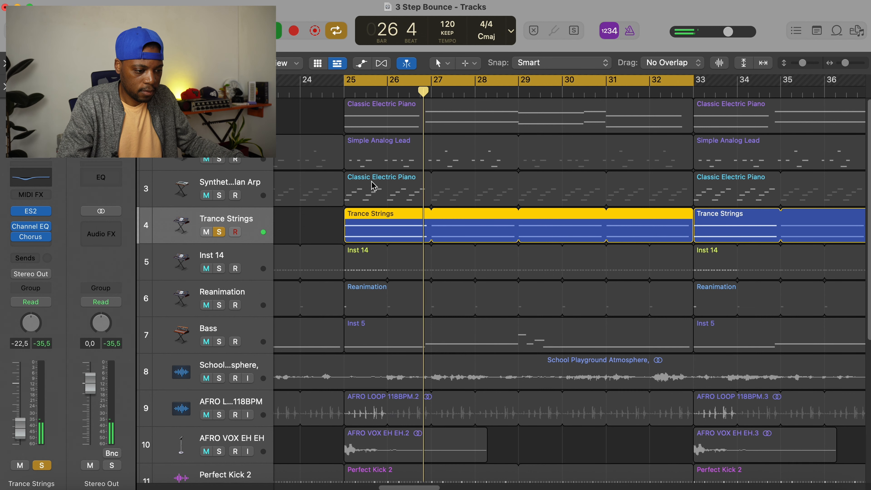
# Solo the first Classic Electric Piano track alongside Trance Strings, and clear all solos to play the full mix
pyautogui.click(381, 117)
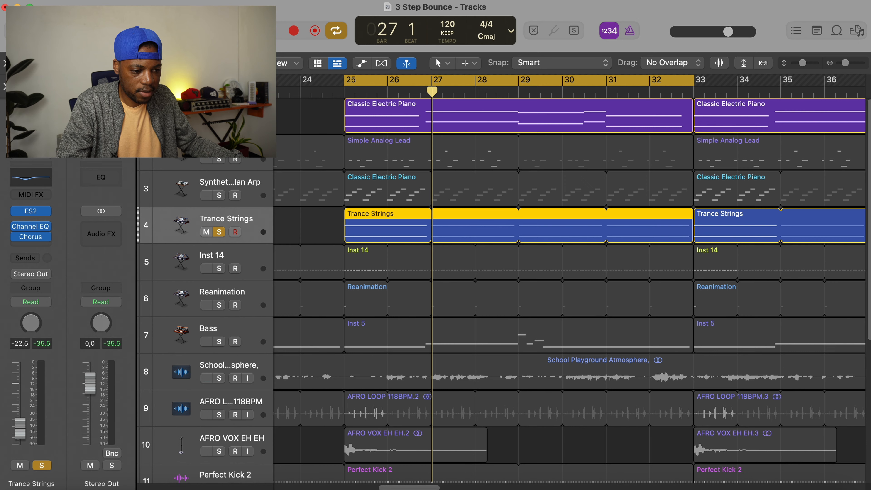
pyautogui.press('s')
pyautogui.press('space')
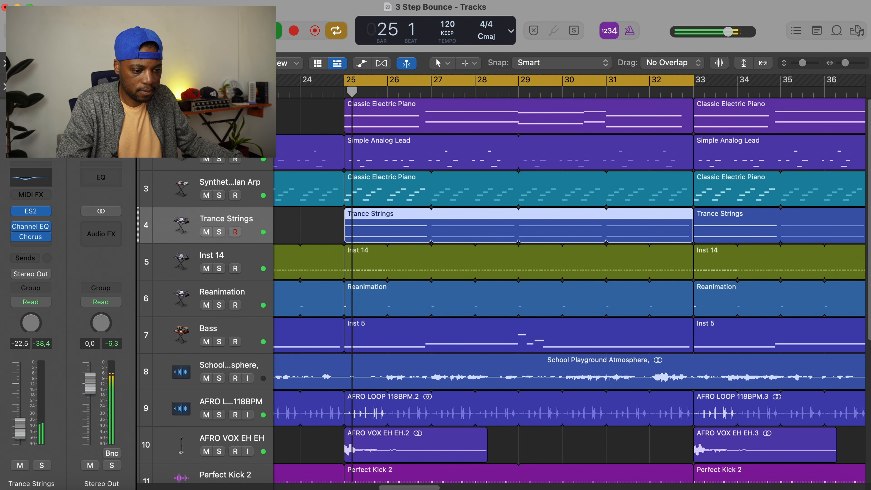
# Raise the volume of the first Classic Electric Piano track to -3.9 dB during playback
pyautogui.click(233, 112)
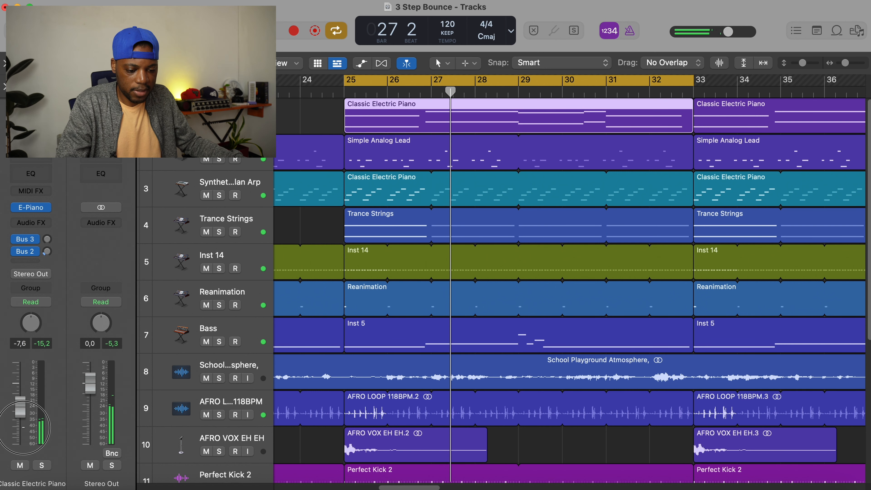
pyautogui.press('space')
pyautogui.moveTo(24, 428); pyautogui.dragTo(26, 397)
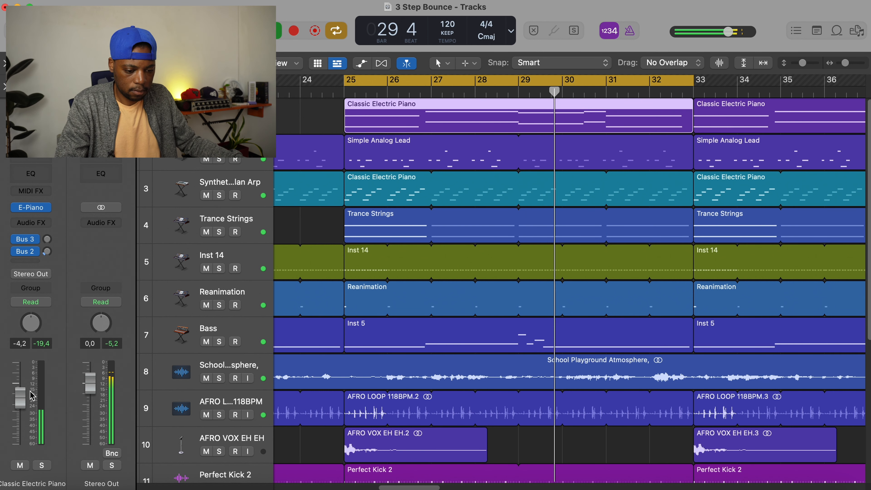
pyautogui.moveTo(24, 399); pyautogui.dragTo(24, 398)
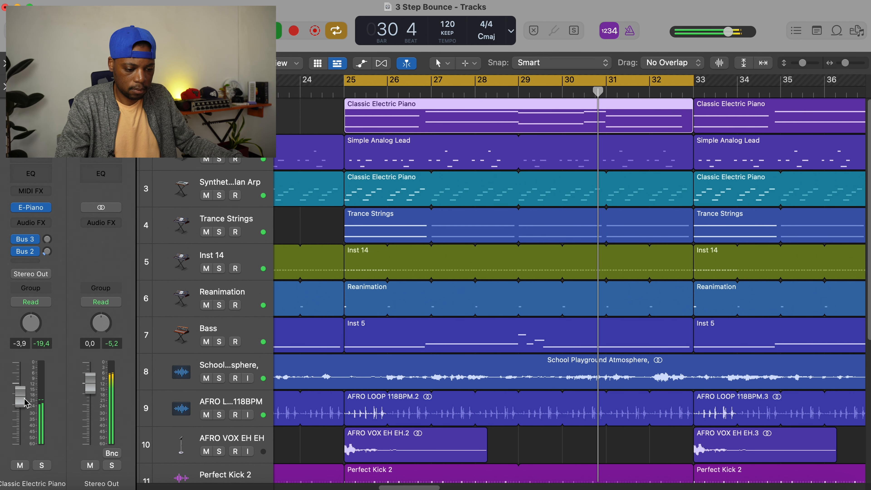
pyautogui.scroll(-2, 396, 285)
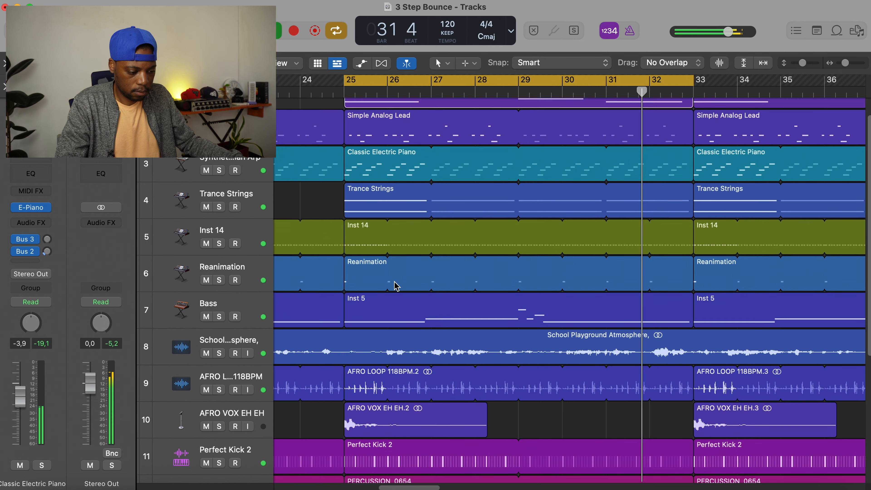
pyautogui.scroll(-6, 398, 285)
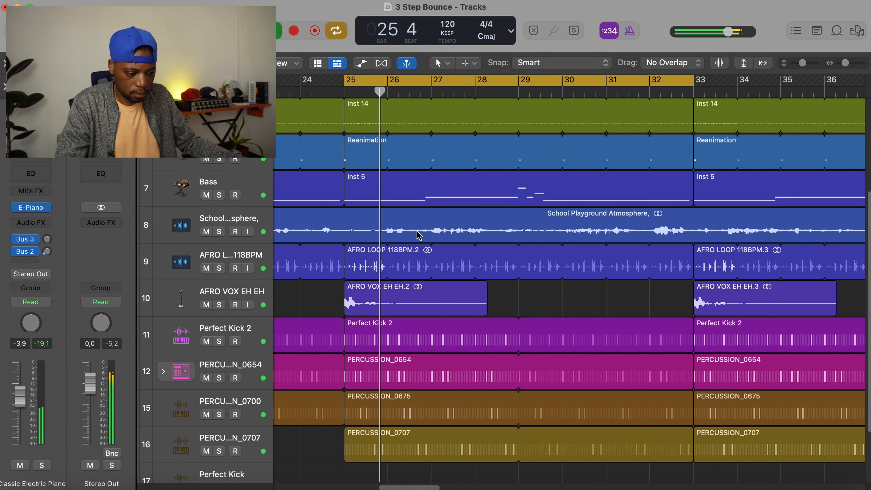
pyautogui.scroll(-2, 419, 236)
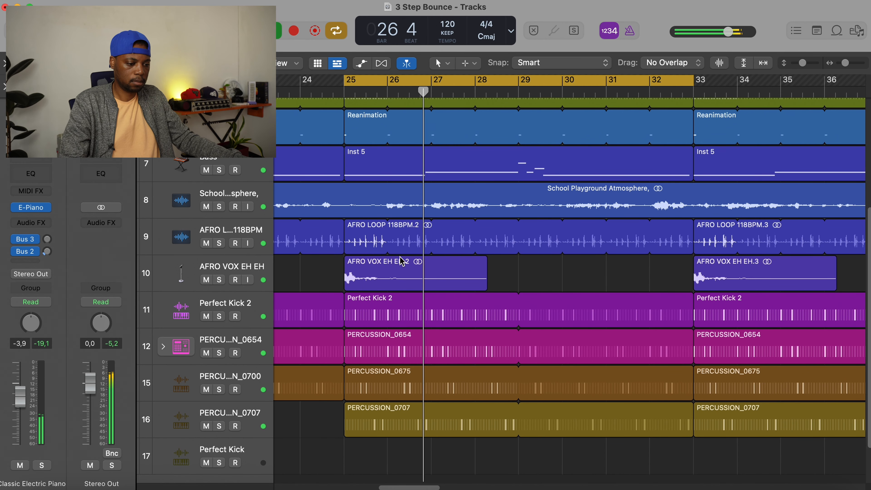
# Insert a Channel EQ on the first Classic Electric Piano track, play the mix with it and close the plug-in window
pyautogui.scroll(6, 402, 257)
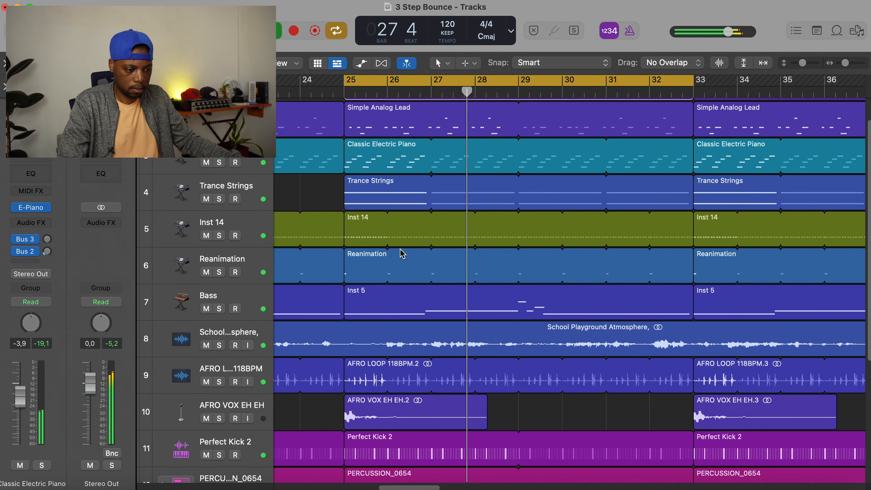
pyautogui.scroll(2, 402, 254)
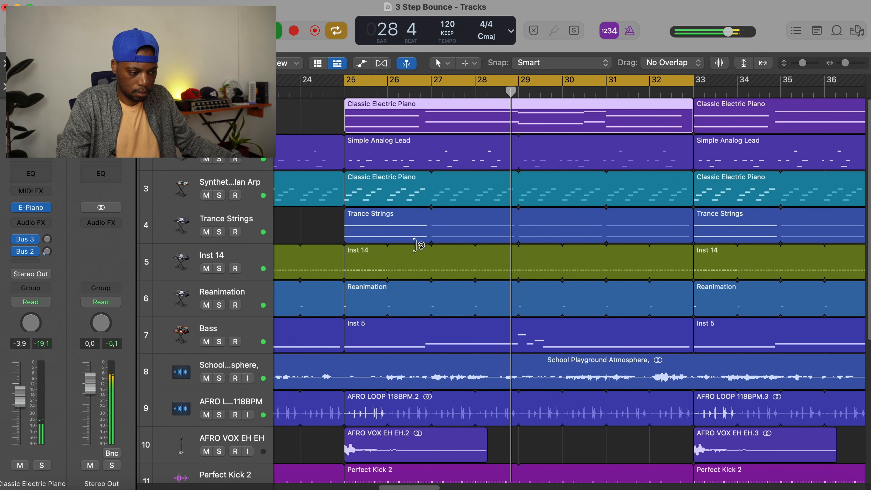
pyautogui.press('space')
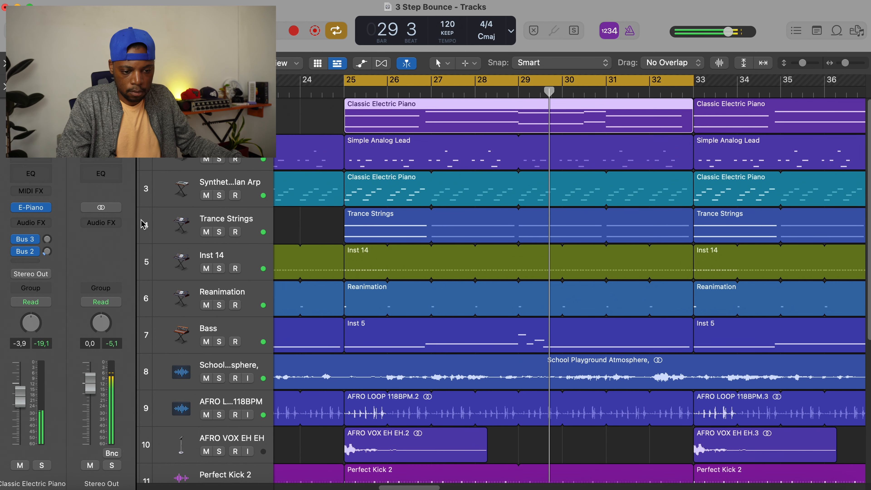
pyautogui.click(34, 177)
pyautogui.moveTo(490, 168); pyautogui.dragTo(403, 128)
pyautogui.press('space')
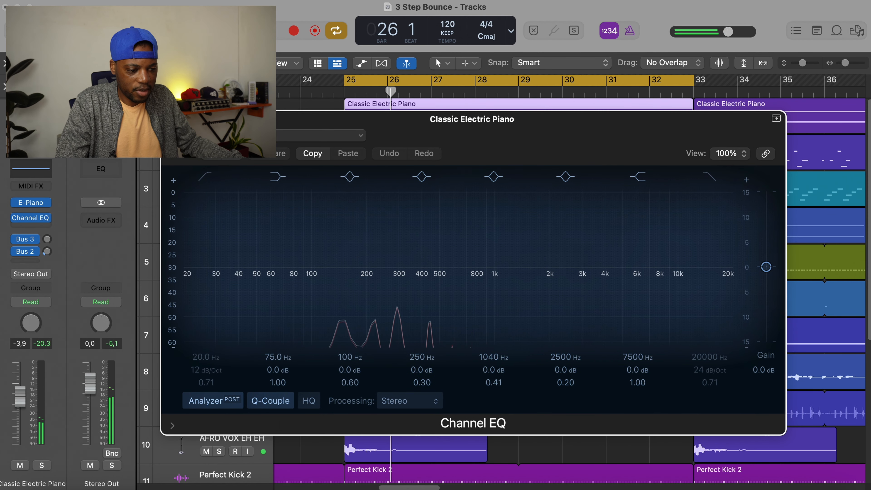
pyautogui.click(168, 118)
# In the mixer, lower all channels from Classic Electric Piano through AFRO VOX EH EH together, bringing the piano to -10.7 dB
pyautogui.scroll(-6, 567, 175)
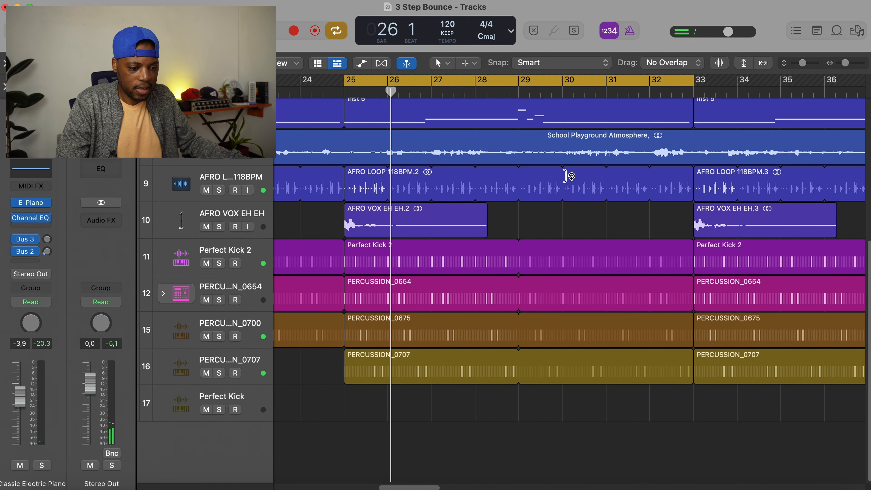
pyautogui.press('x')
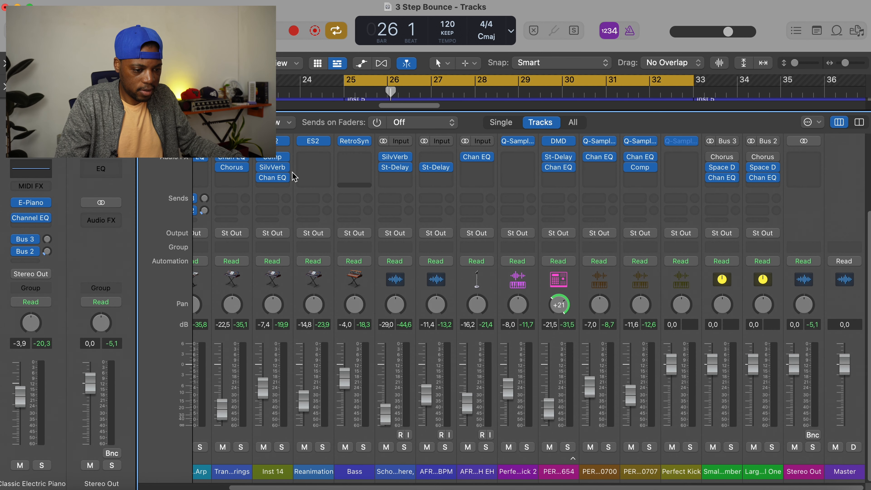
pyautogui.press('i')
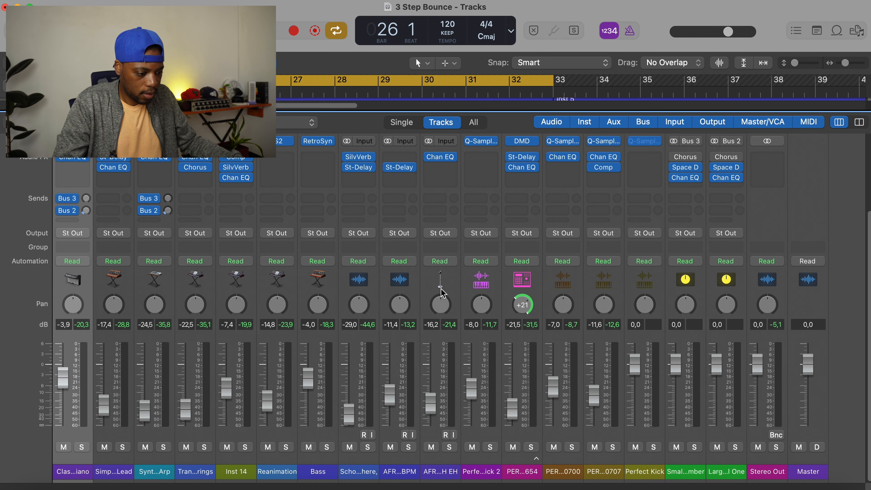
pyautogui.keyDown('shift'); pyautogui.click(440, 459); pyautogui.keyUp('shift')
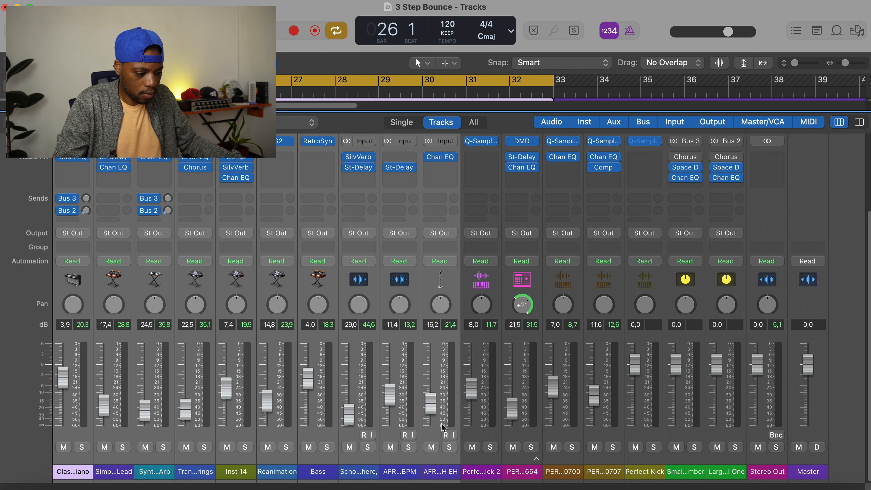
pyautogui.moveTo(431, 407); pyautogui.dragTo(432, 415)
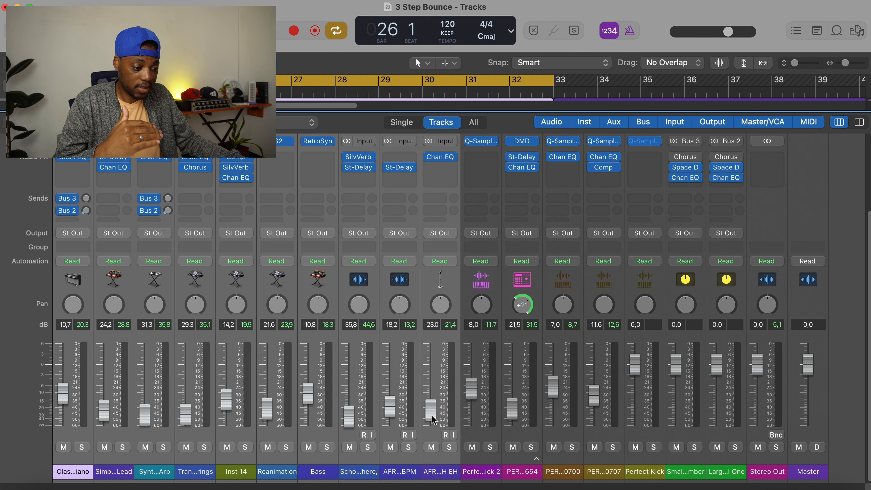
# Lower the PERCUSSION_0654 through Perfect Kick channels together, bringing PERCUSSION_0654 to -26.0 dB, and play the mix
pyautogui.click(521, 462)
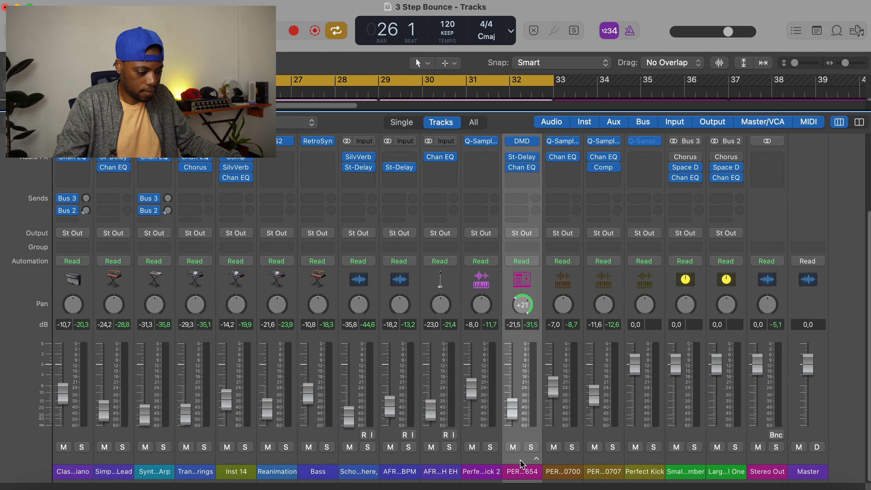
pyautogui.keyDown('shift'); pyautogui.click(648, 461); pyautogui.keyUp('shift')
pyautogui.moveTo(639, 370); pyautogui.dragTo(640, 399)
pyautogui.press('space')
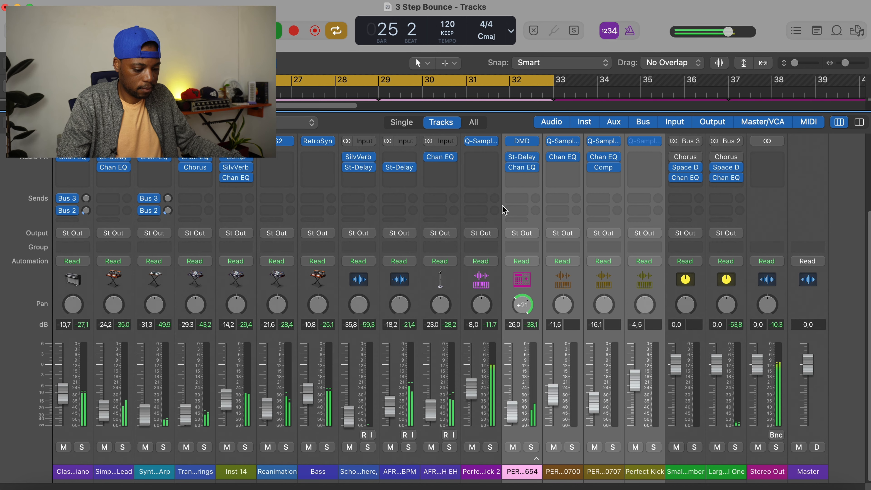
# Return to the full arrangement without the mixer, show the inspector again and play the lowered mix
pyautogui.press('e')
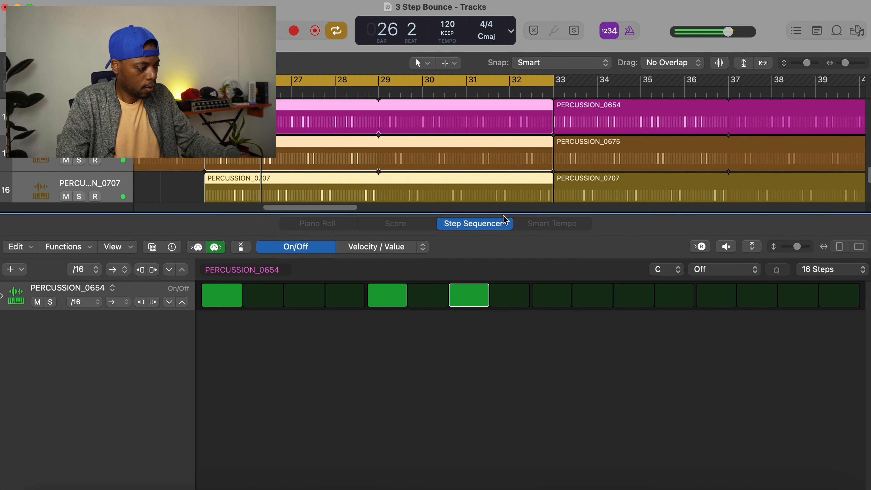
pyautogui.press('e')
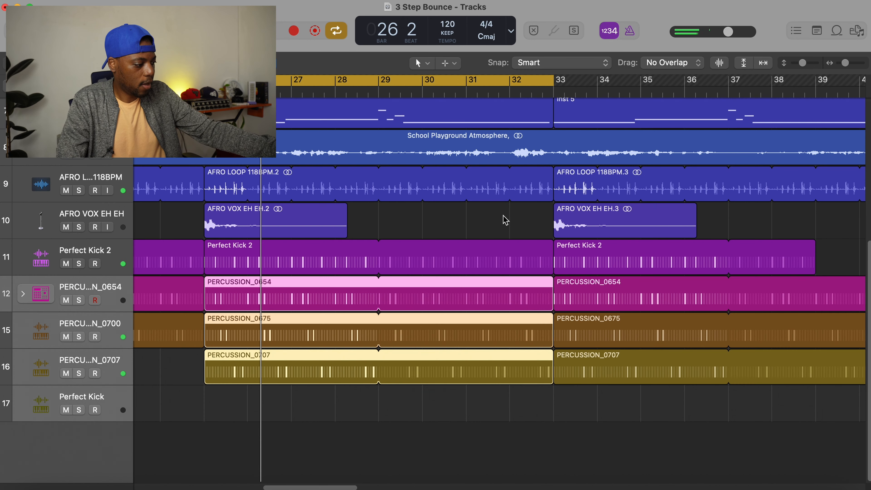
pyautogui.press('space')
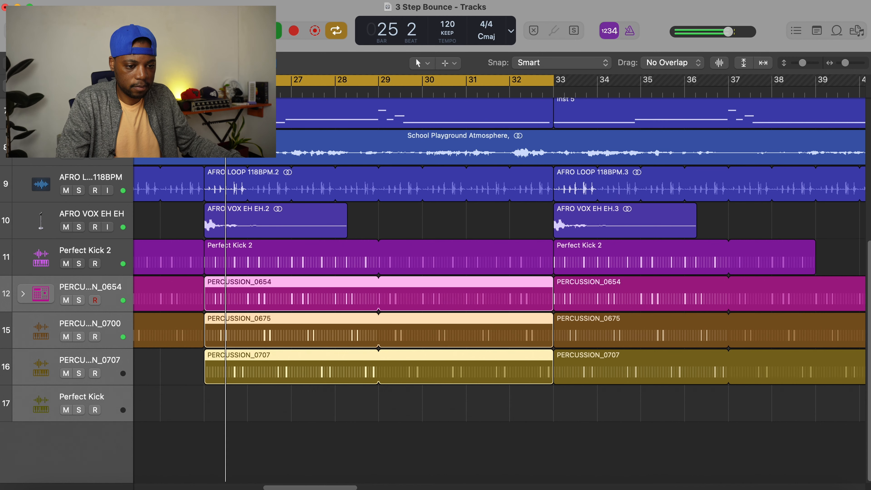
pyautogui.press('i')
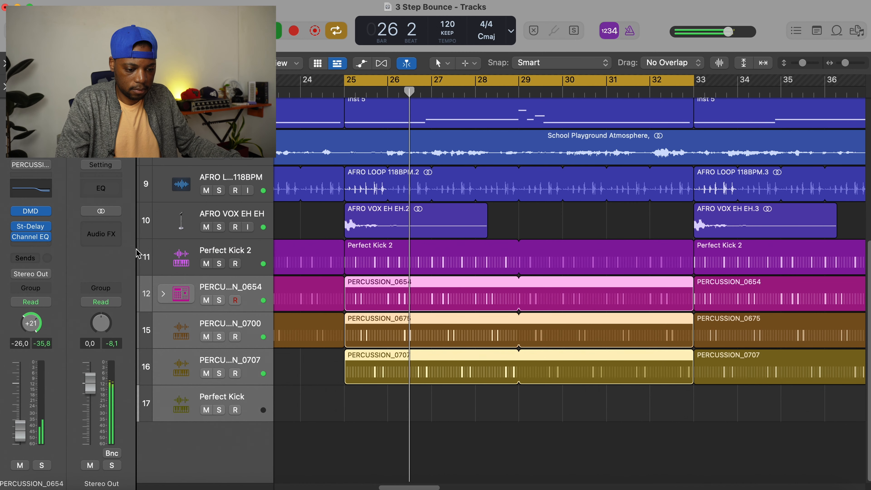
pyautogui.press('space')
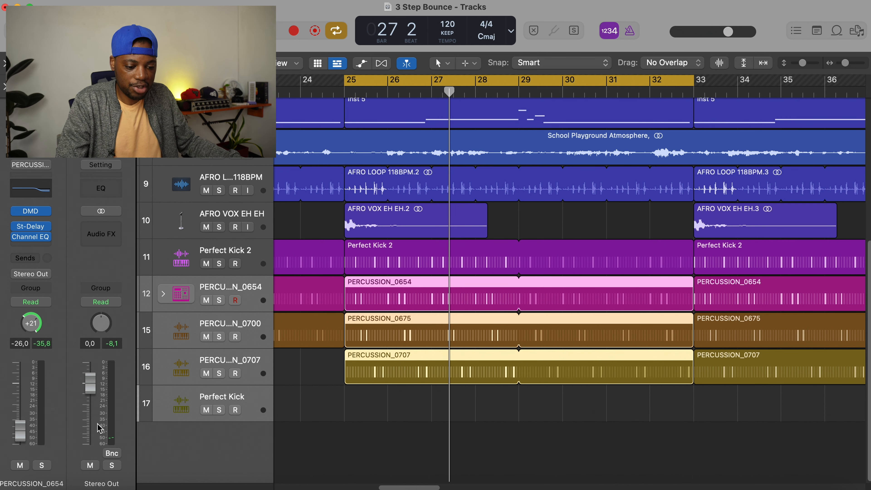
# Insert a Limiter on the Stereo Out channel and raise its gain to +10.6 dB during playback
pyautogui.press('space')
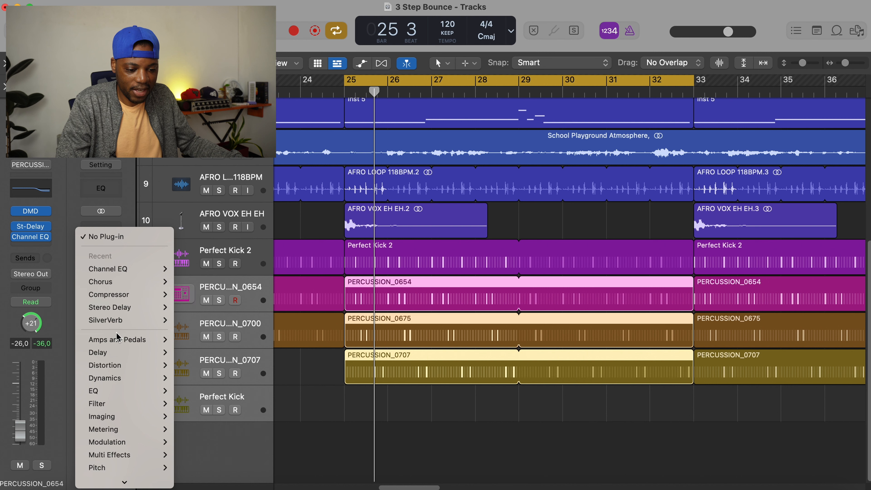
pyautogui.moveTo(137, 377)
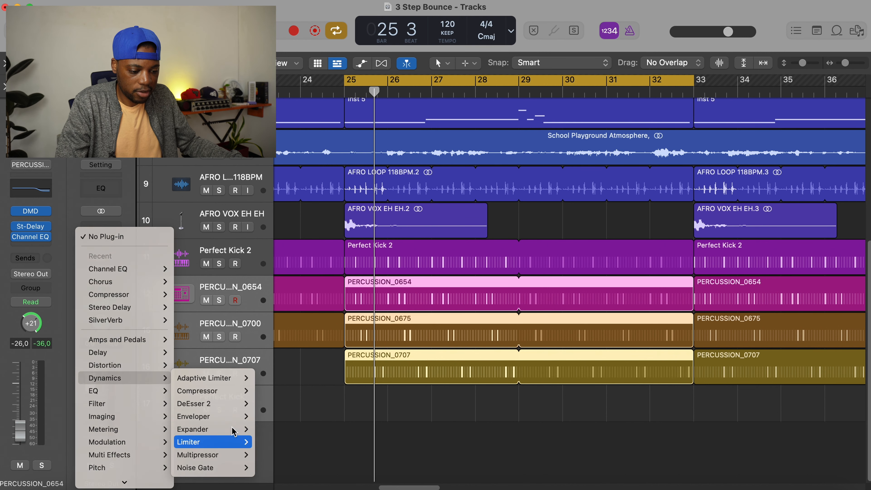
pyautogui.click(233, 443)
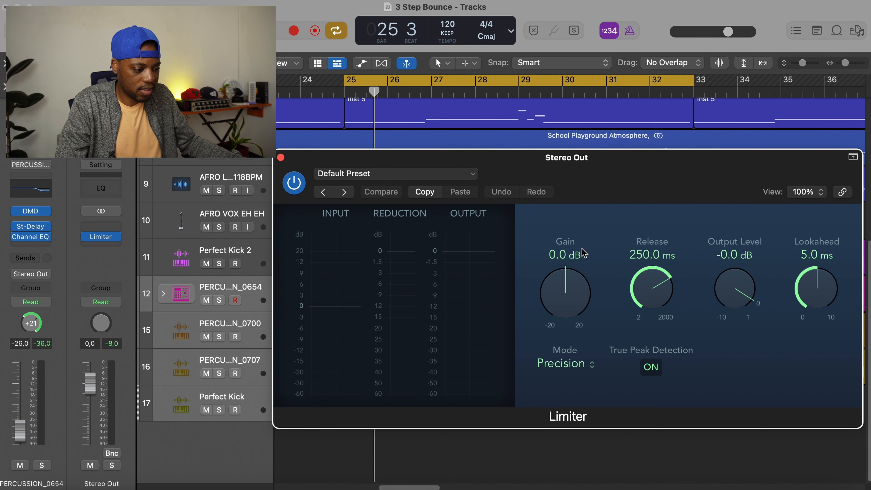
pyautogui.moveTo(647, 159); pyautogui.dragTo(608, 117)
pyautogui.press('space')
pyautogui.moveTo(564, 224); pyautogui.dragTo(546, 203)
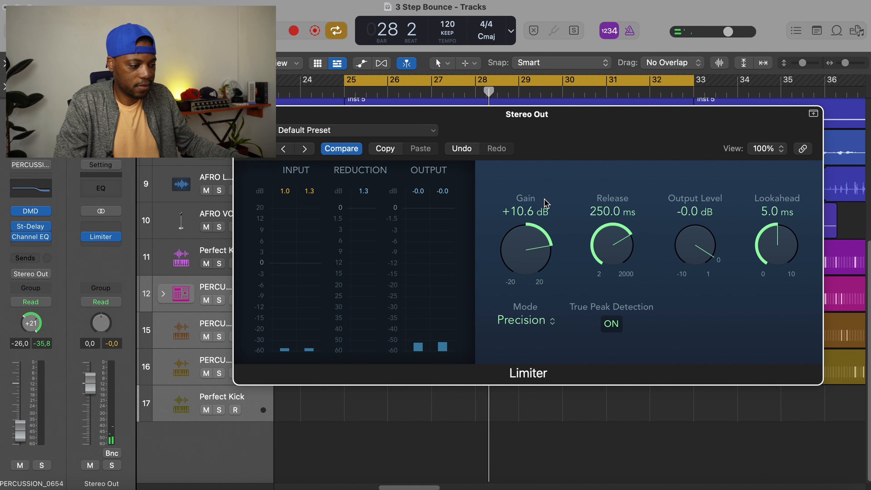
# Play the limited mix and slightly lower the audio interface's main output volume in EVO Control
pyautogui.click(692, 0)
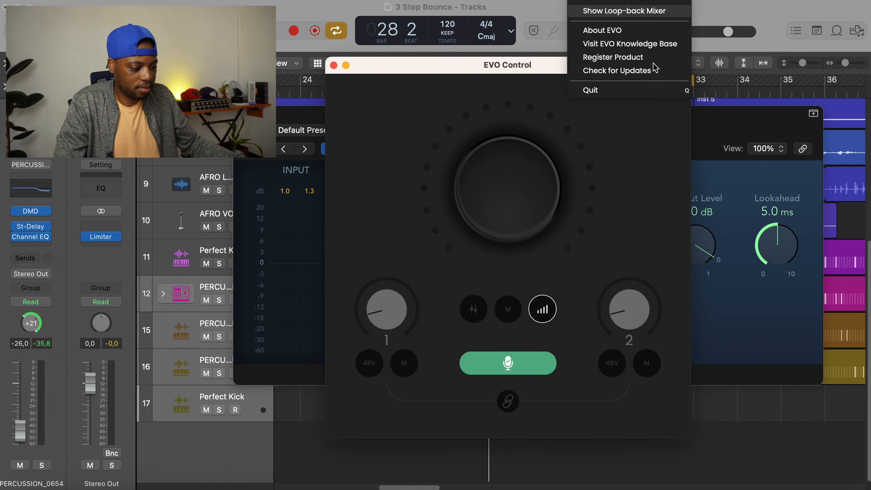
pyautogui.click(550, 318)
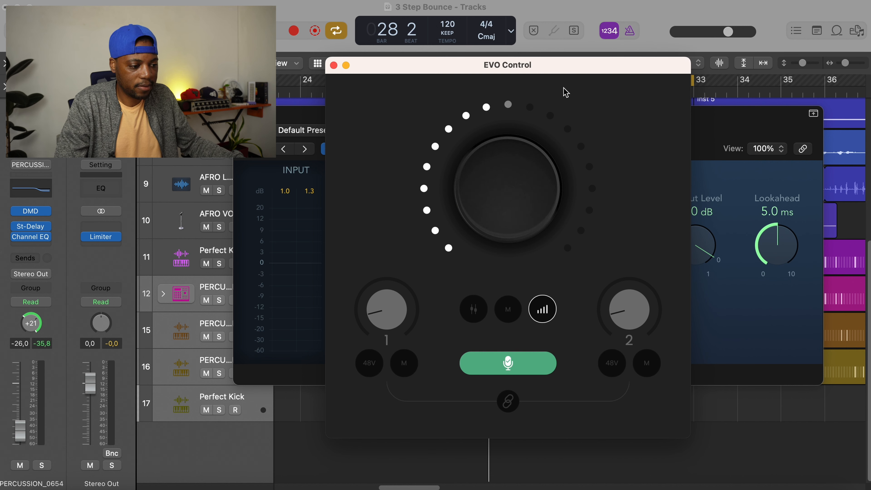
pyautogui.click(304, 7)
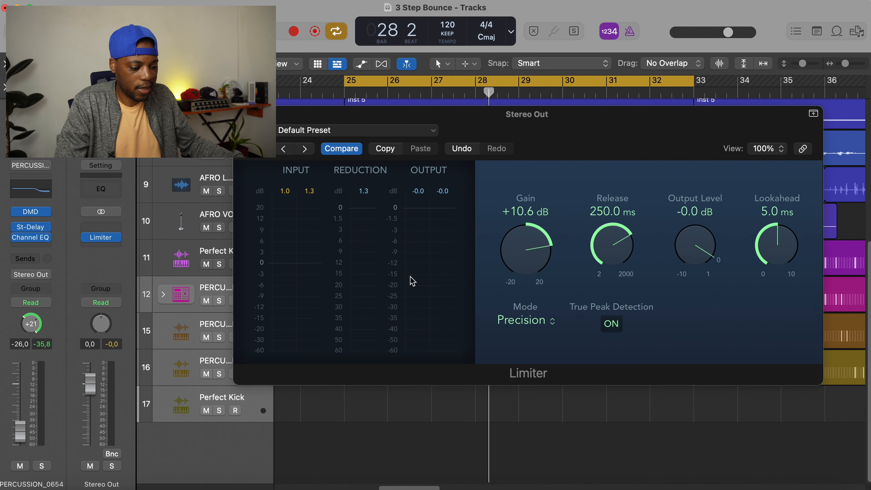
pyautogui.press('space')
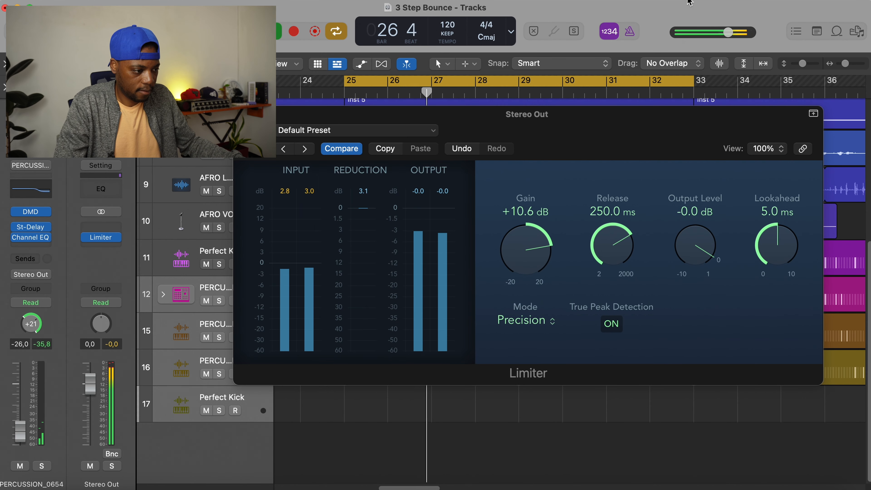
pyautogui.click(574, 0)
pyautogui.click(514, 207)
pyautogui.moveTo(516, 200); pyautogui.dragTo(515, 205)
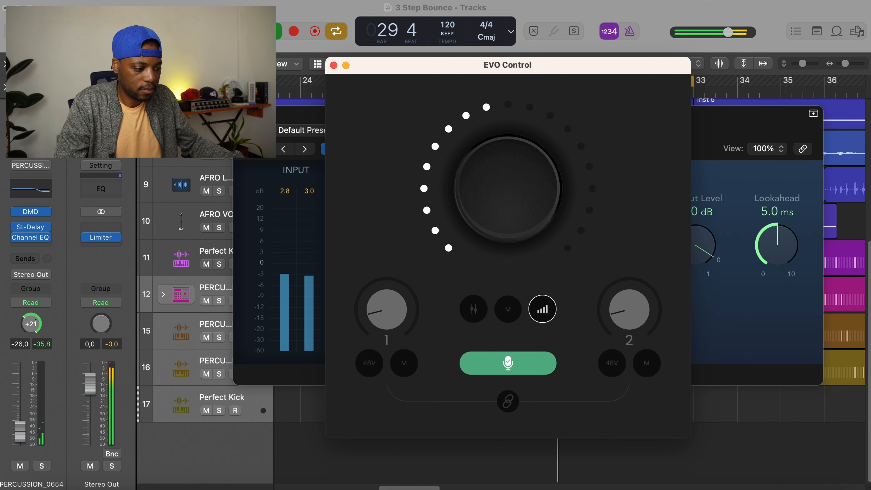
pyautogui.click(334, 65)
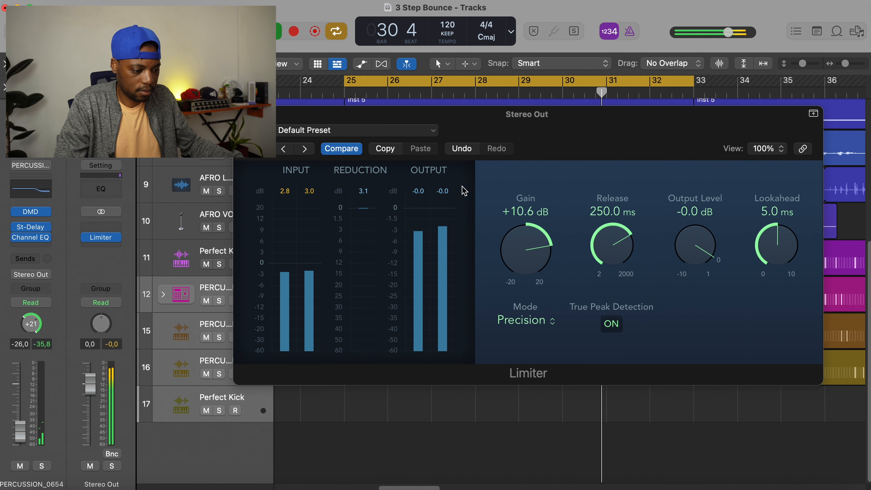
# Stop playback and close the Stereo Out Limiter window
pyautogui.click(573, 134)
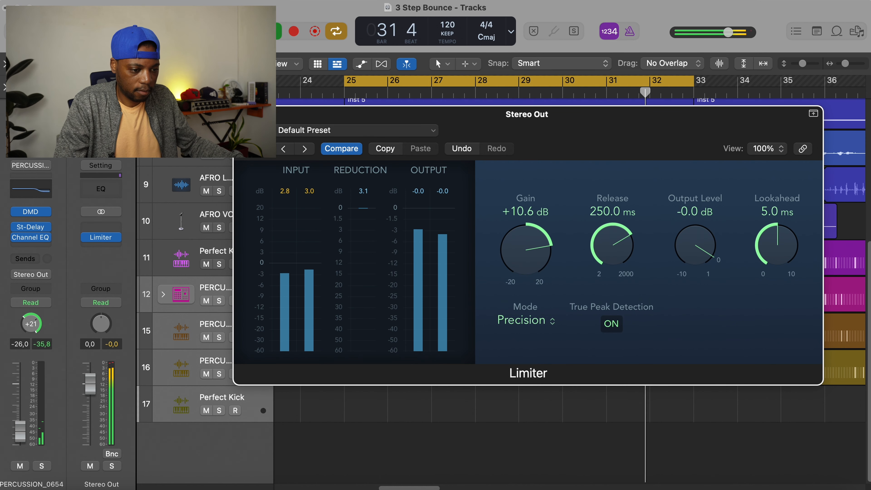
pyautogui.click(252, 32)
pyautogui.click(242, 114)
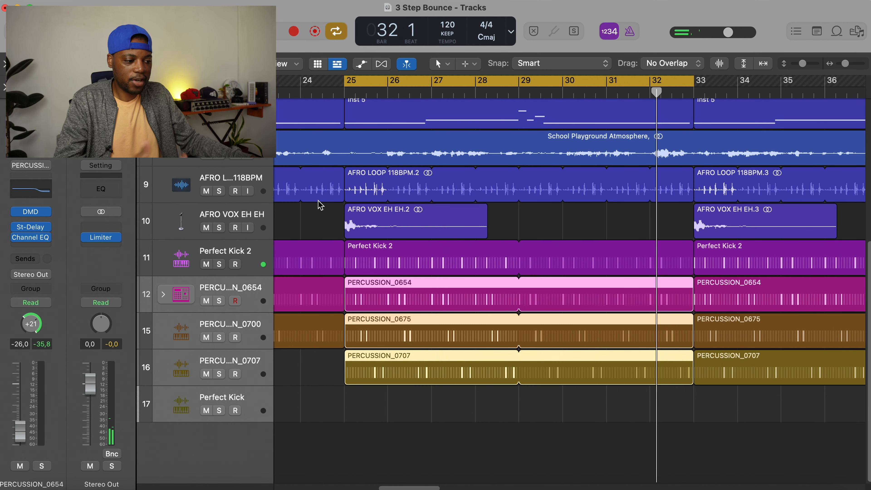
# Fit the whole arrangement in view with smaller track heights, turn off cycle mode and return the playhead to bar 1
pyautogui.scroll(6, 583, 170)
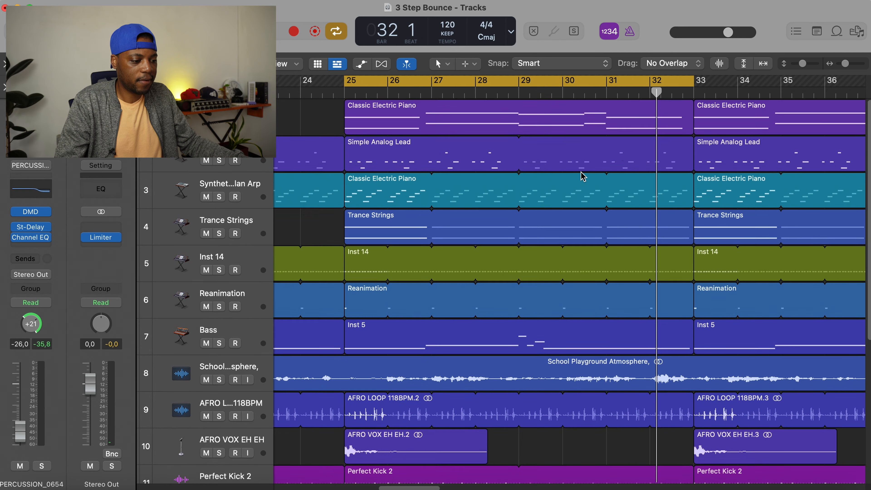
pyautogui.click(763, 64)
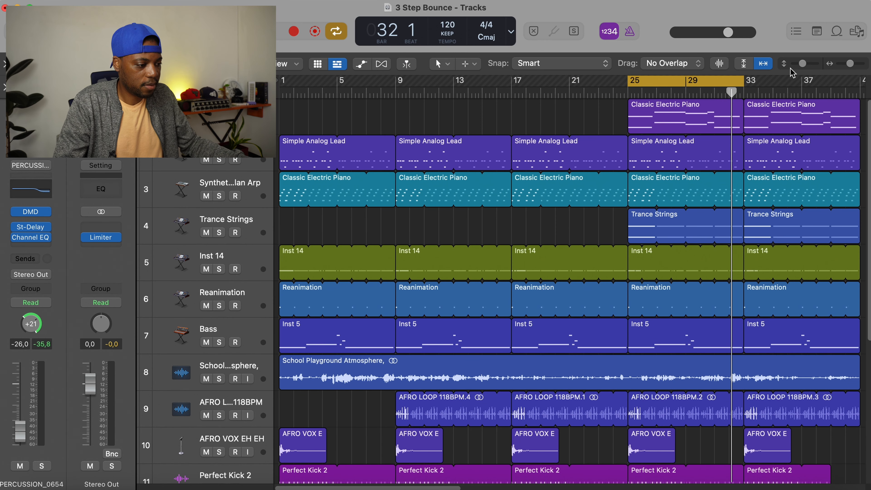
pyautogui.click(731, 81)
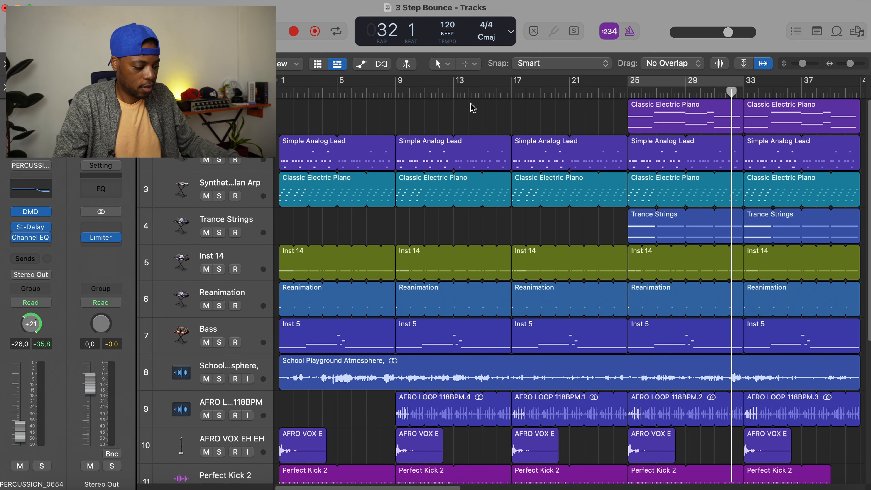
pyautogui.press('Return')
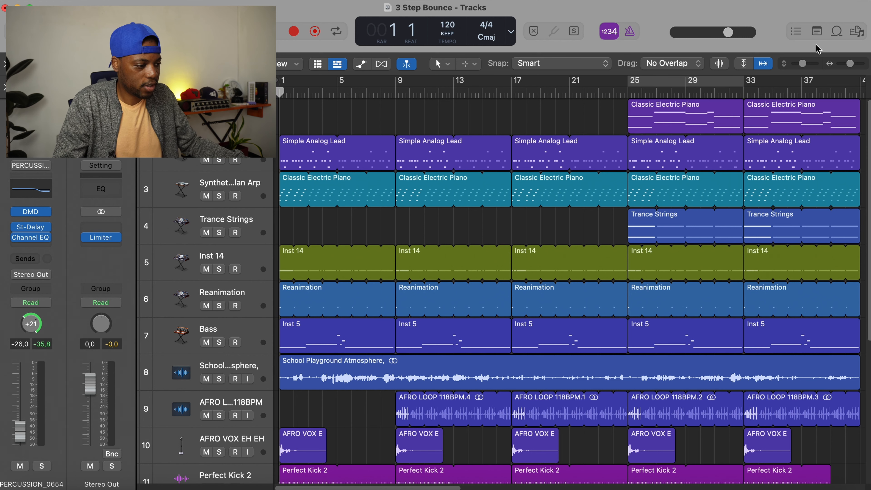
pyautogui.moveTo(798, 66); pyautogui.dragTo(793, 69)
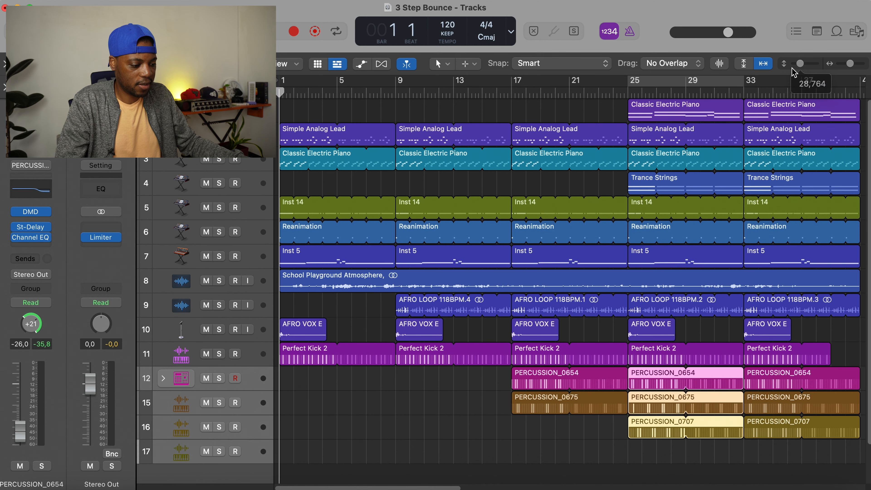
# Play the full arrangement from the start, raise the system volume and skip ahead to bar 25
pyautogui.press('space')
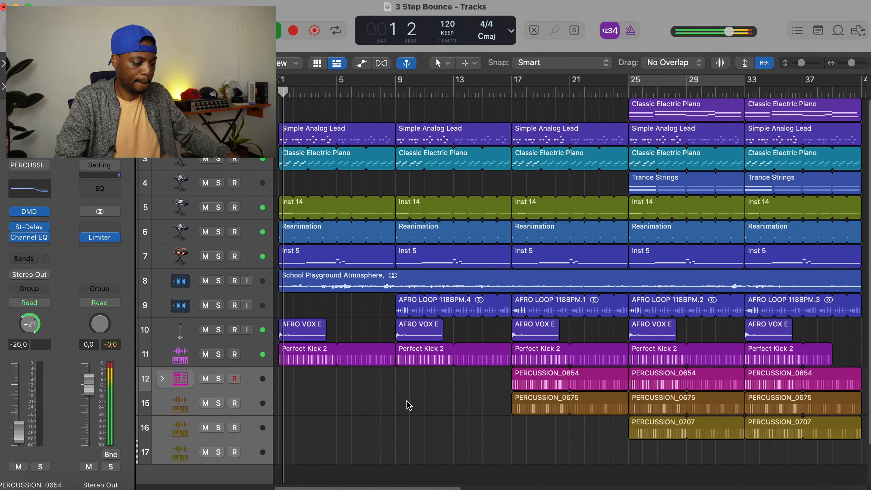
pyautogui.press('XF86AudioRaiseVolume')
pyautogui.press('XF86AudioRaiseVolume')
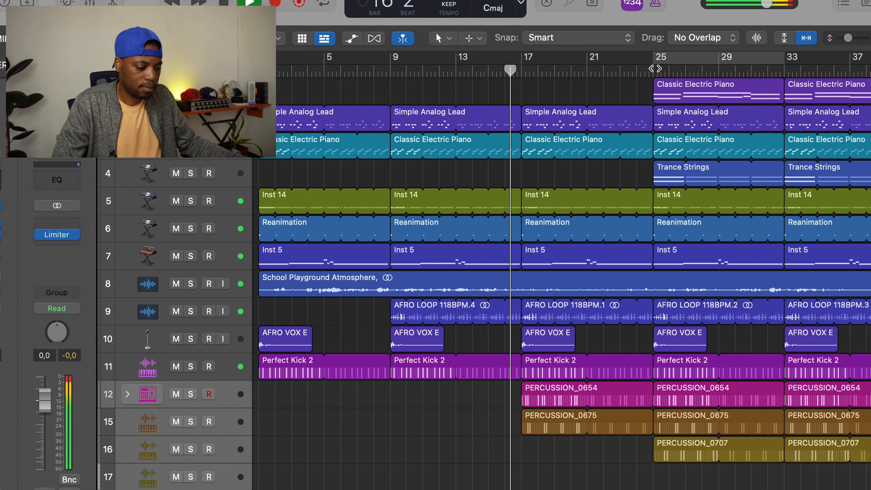
pyautogui.click(656, 69)
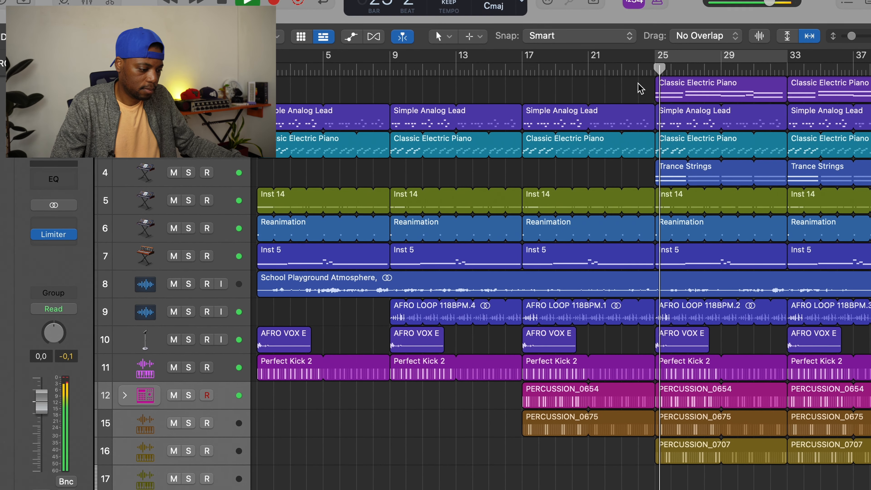
pyautogui.hscroll(5, 574, 128)
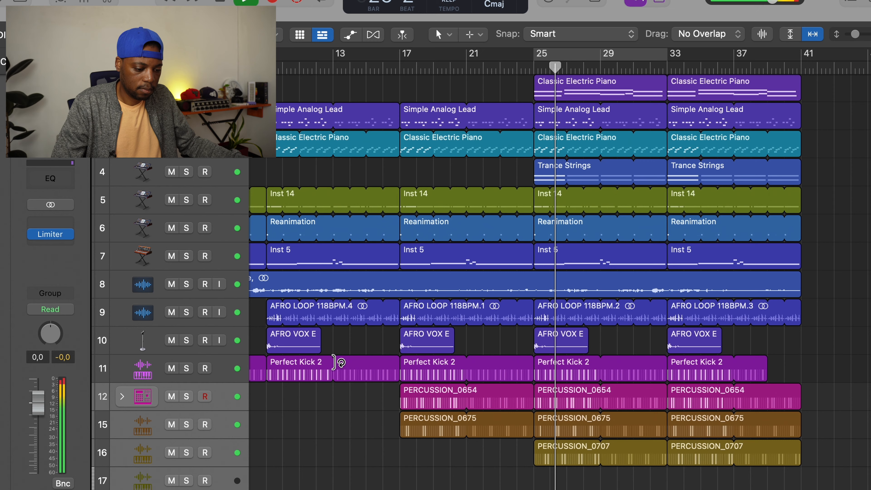